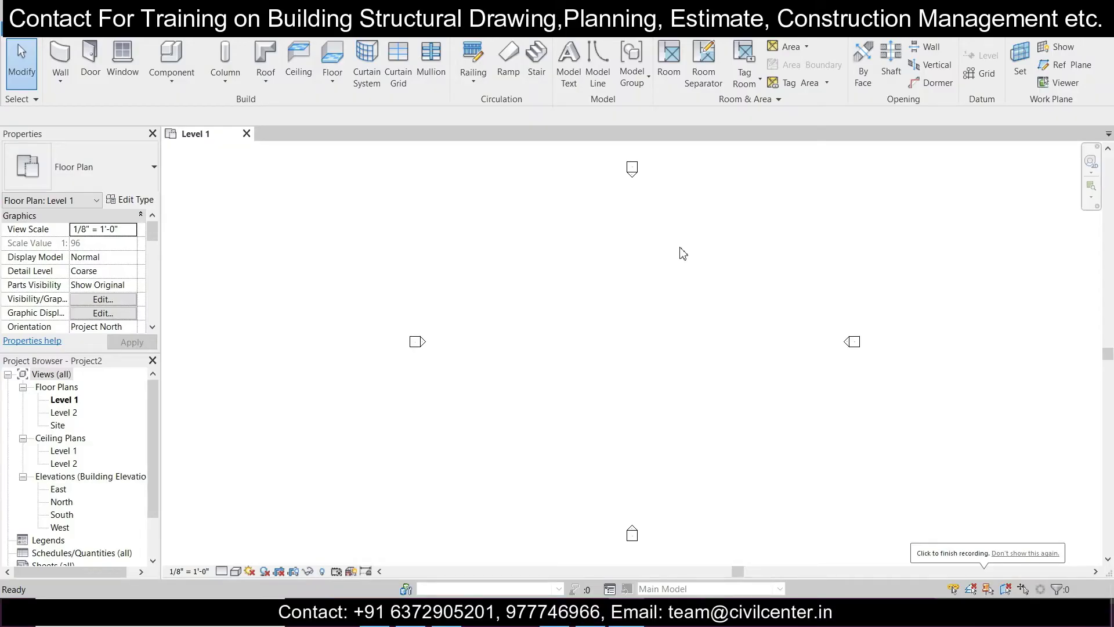
{"action": "scroll", "coordinate": [656, 253], "scroll_direction": "up", "scroll_amount": 3}
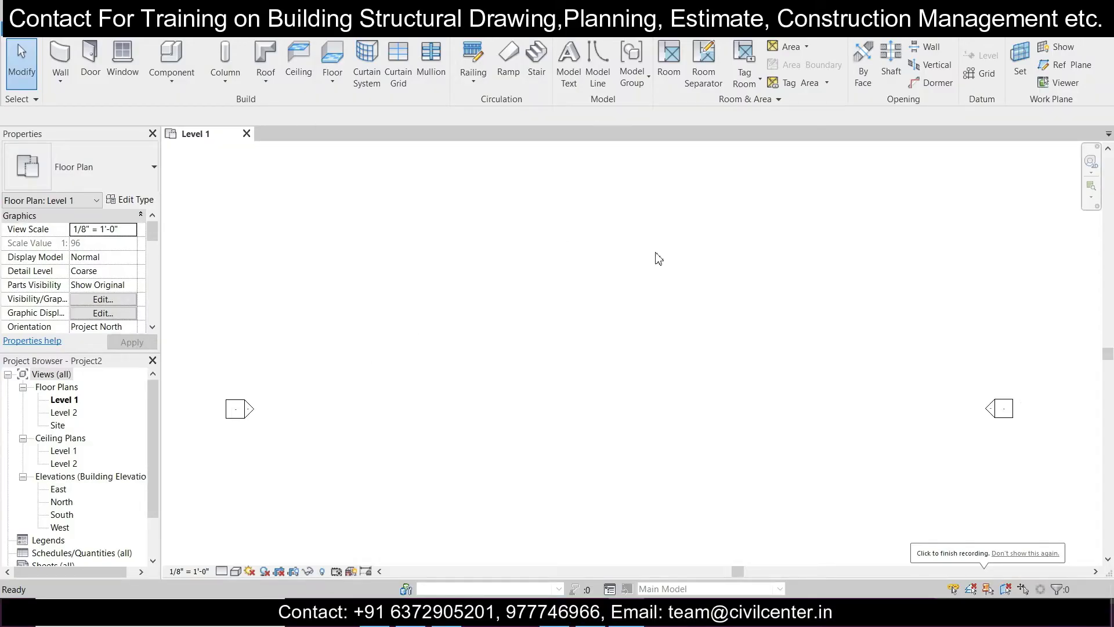
{"action": "scroll", "coordinate": [659, 256], "scroll_direction": "down", "scroll_amount": 2}
{"action": "scroll", "coordinate": [562, 273], "scroll_direction": "down", "scroll_amount": 3}
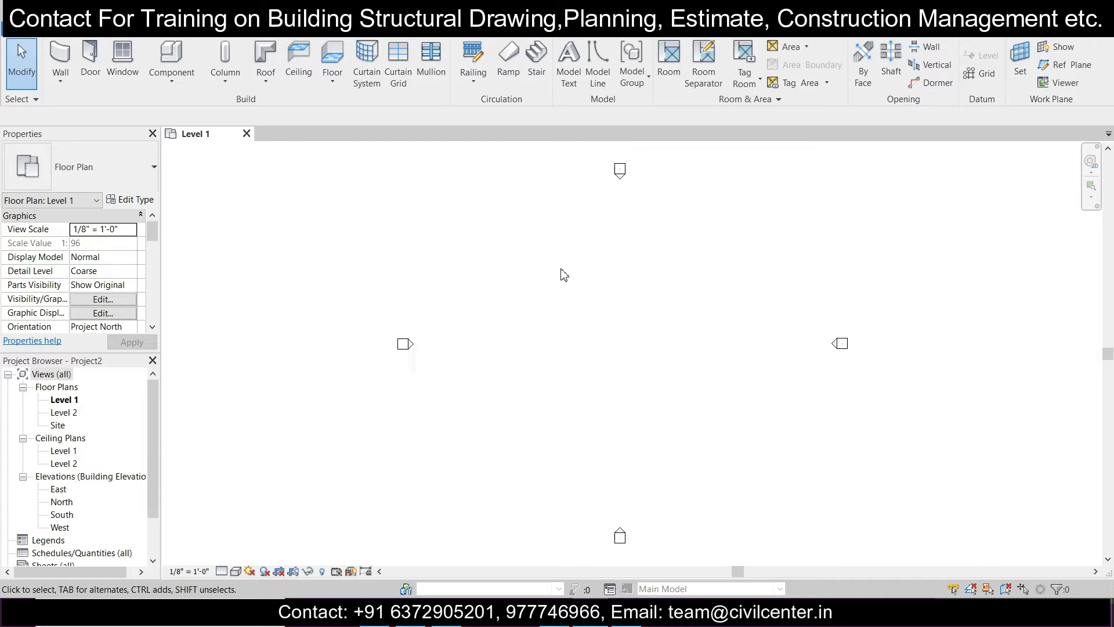
{"action": "middle_click_drag", "start_coordinate": [617, 284], "coordinate": [569, 261]}
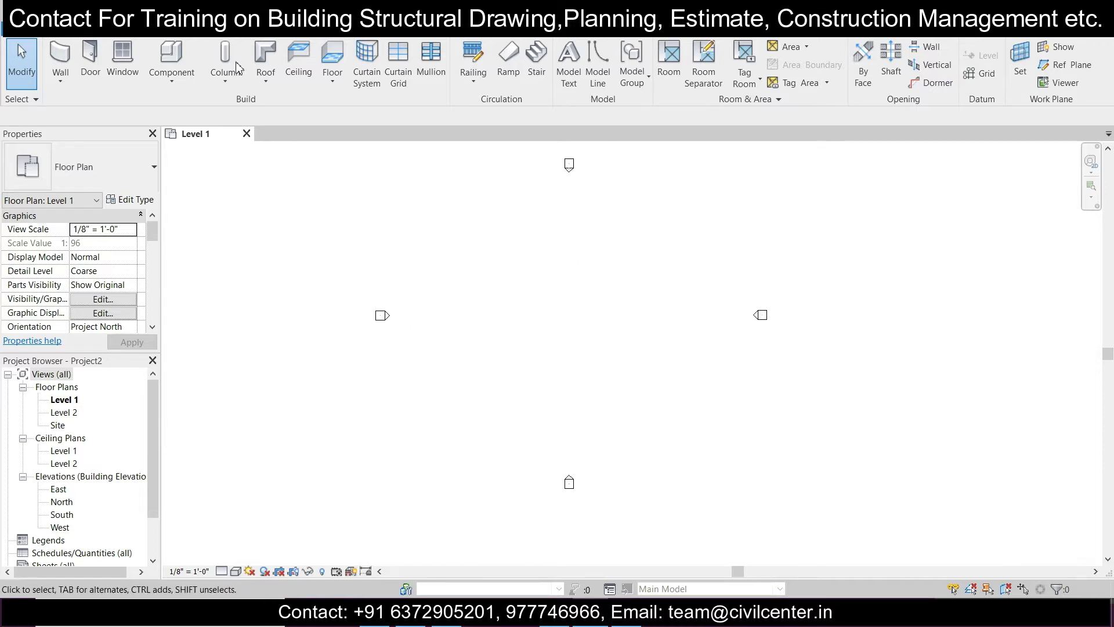
{"action": "left_click", "coordinate": [122, 37]}
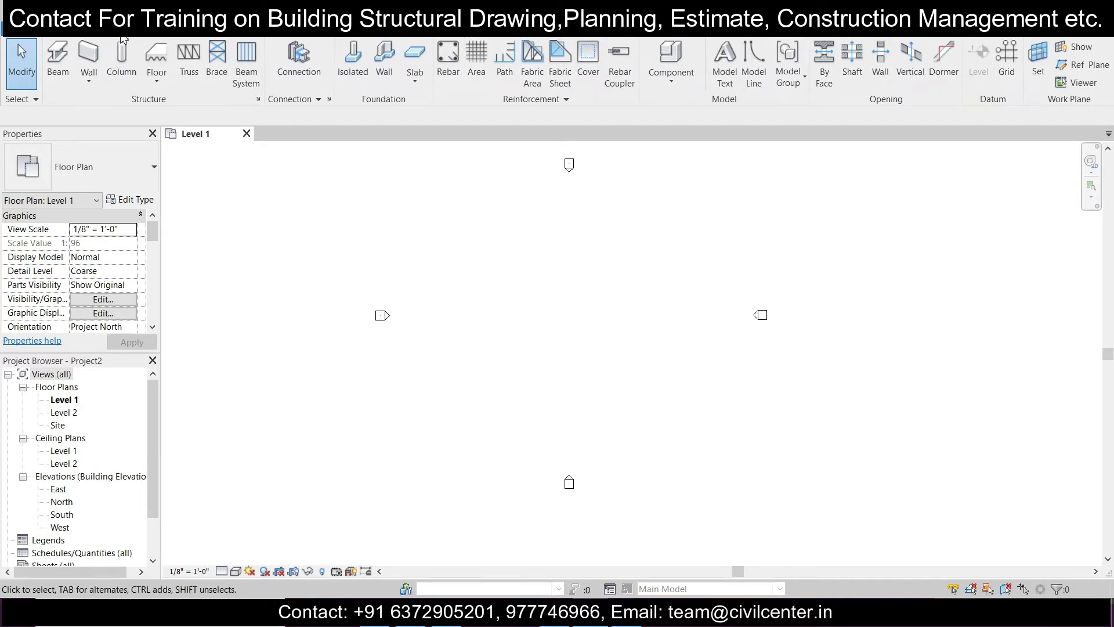
{"action": "left_click", "coordinate": [79, 38]}
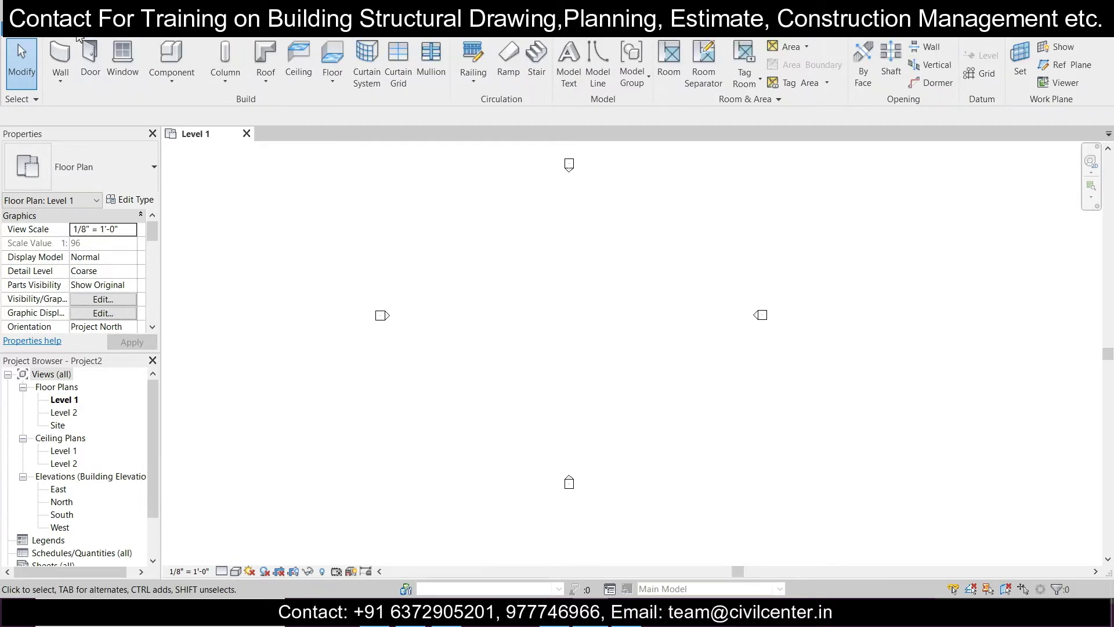
{"action": "left_click", "coordinate": [158, 37]}
{"action": "left_click", "coordinate": [82, 38]}
{"action": "scroll", "coordinate": [589, 355], "scroll_direction": "up", "scroll_amount": 2}
{"action": "scroll", "coordinate": [588, 344], "scroll_direction": "down", "scroll_amount": 1}
{"action": "scroll", "coordinate": [590, 342], "scroll_direction": "down", "scroll_amount": 2}
{"action": "middle_click_drag", "start_coordinate": [579, 296], "coordinate": [604, 340]}
{"action": "scroll", "coordinate": [605, 341], "scroll_direction": "up", "scroll_amount": 2}
{"action": "scroll", "coordinate": [507, 352], "scroll_direction": "up", "scroll_amount": 1}
{"action": "middle_click_drag", "start_coordinate": [507, 353], "coordinate": [531, 278]}
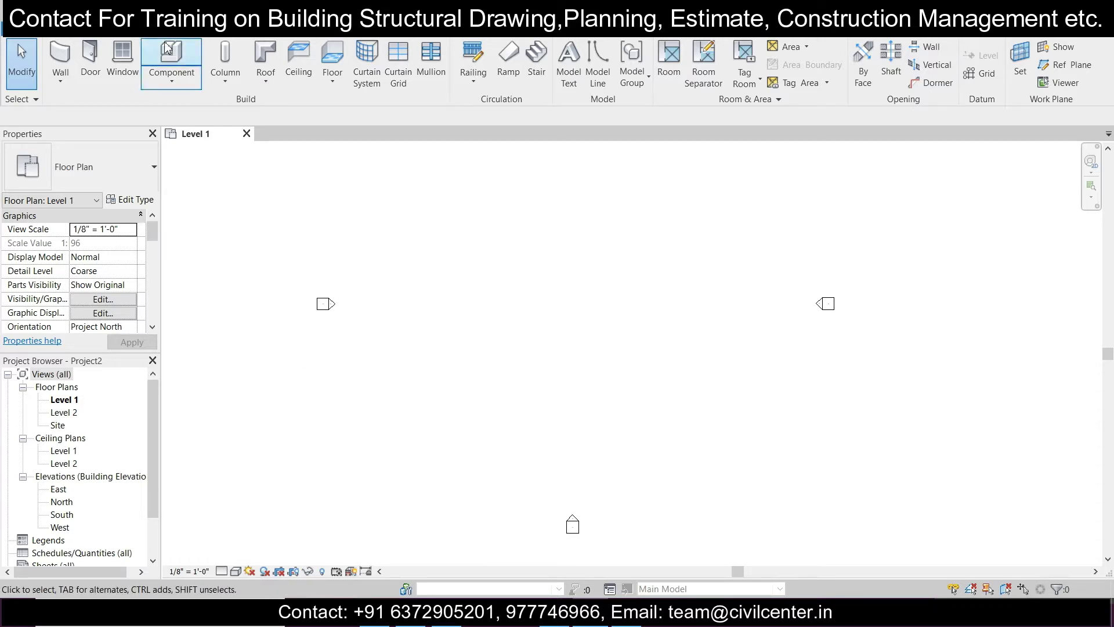
- Start a new in-place model component in the Casework category, accepting the default name
{"action": "left_click", "coordinate": [173, 85]}
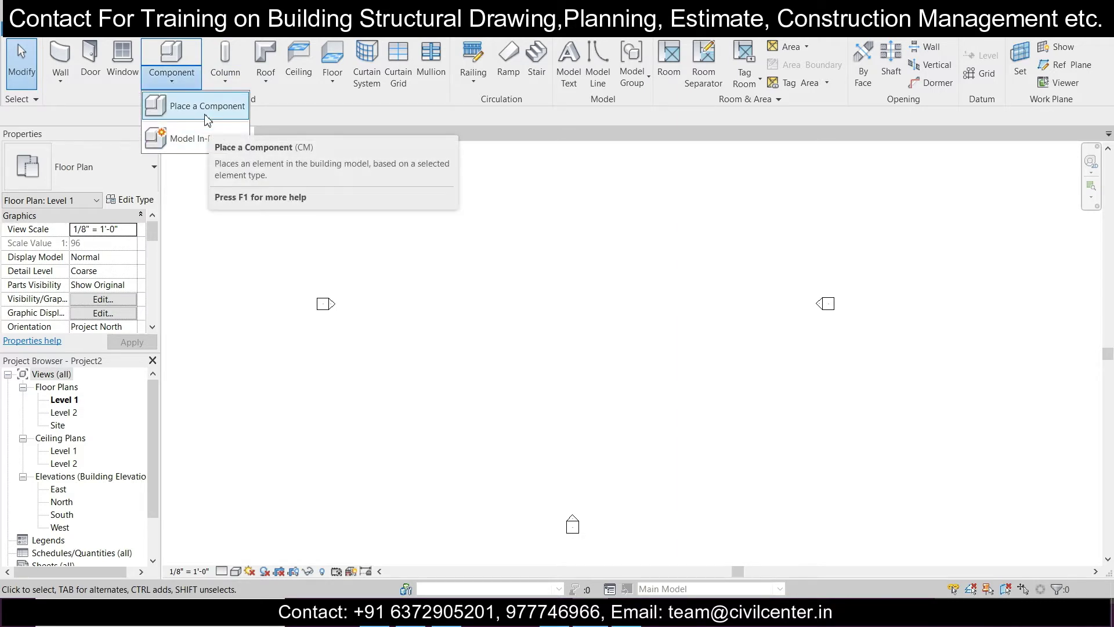
{"action": "left_click", "coordinate": [219, 139]}
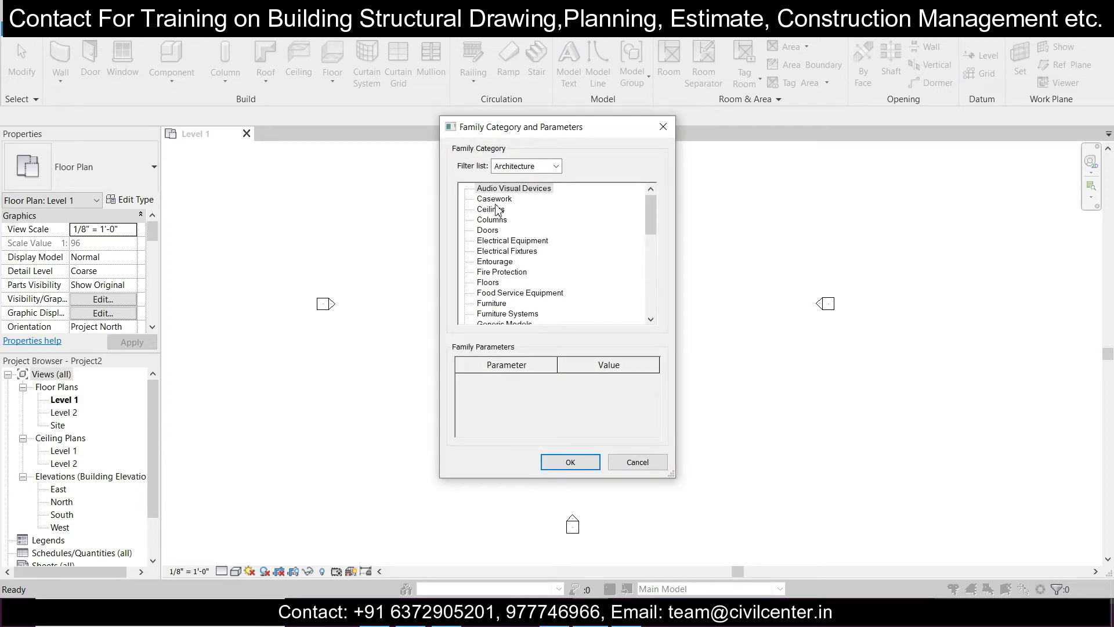
{"action": "left_click", "coordinate": [496, 202]}
{"action": "left_click", "coordinate": [570, 462]}
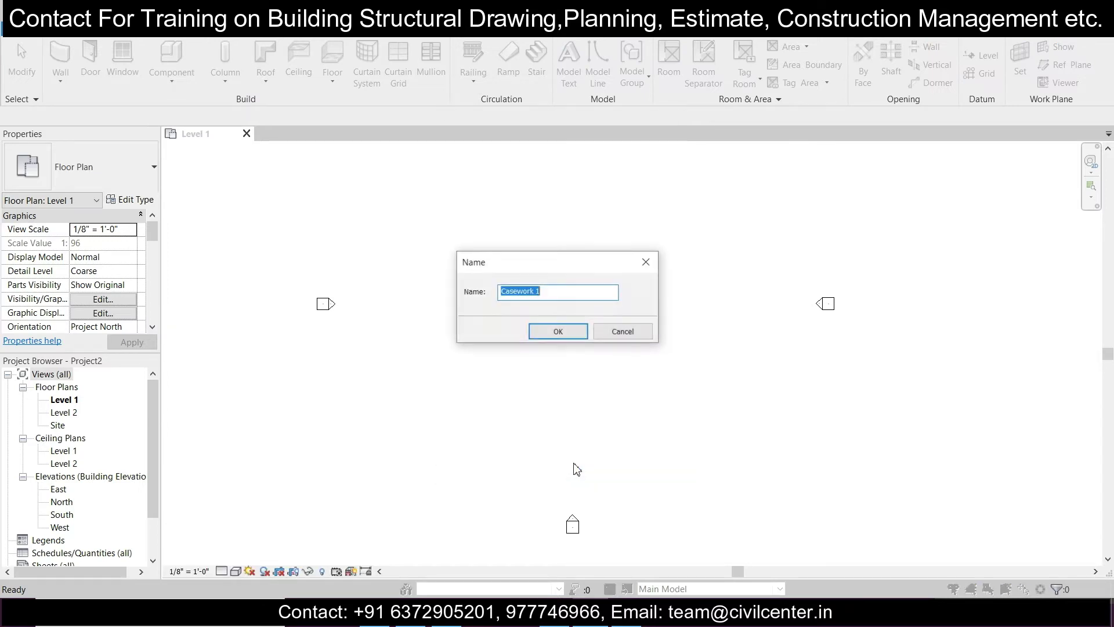
{"action": "left_click", "coordinate": [558, 332]}
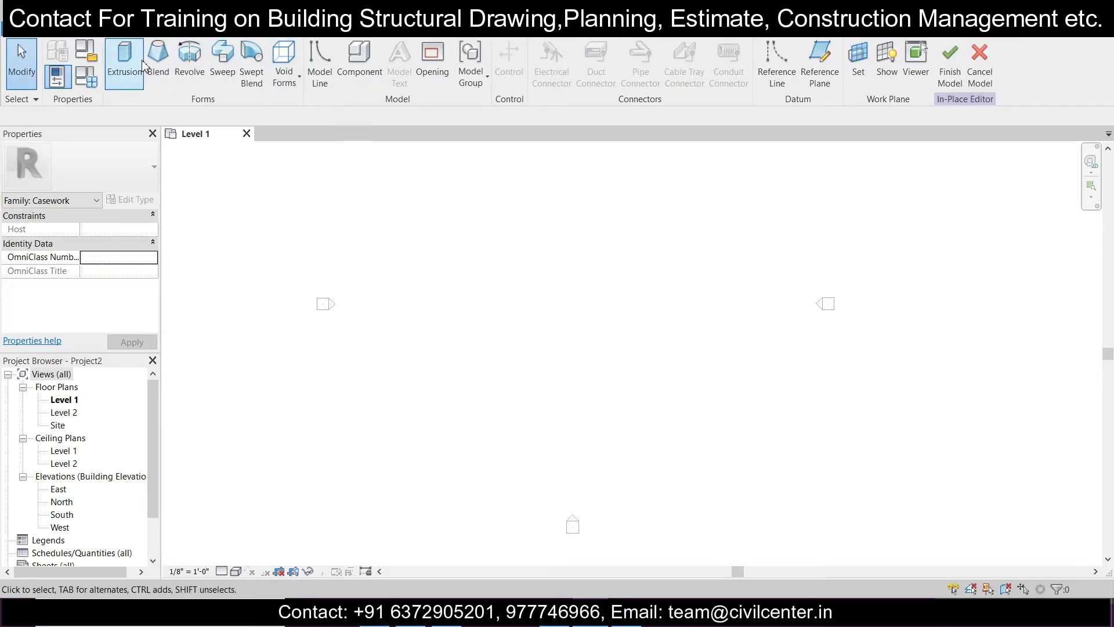
- Start an Extrusion and sketch its rectangular profile about 14'-6" wide by 10'-6" high on Level 1
{"action": "left_click", "coordinate": [125, 58]}
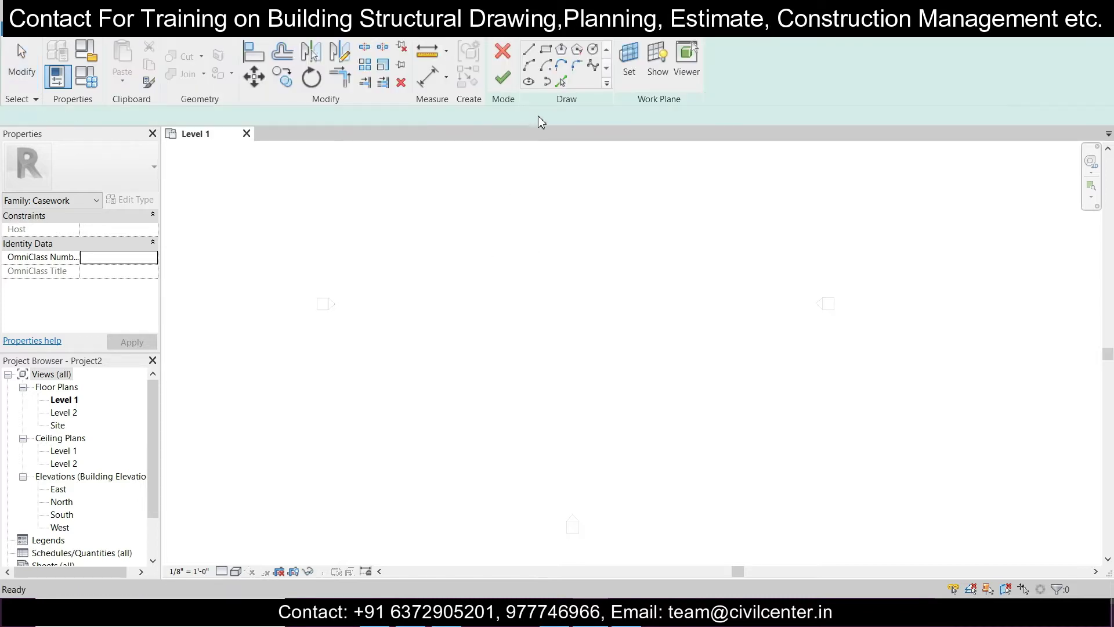
{"action": "left_click", "coordinate": [545, 48]}
{"action": "scroll", "coordinate": [455, 293], "scroll_direction": "down", "scroll_amount": 3}
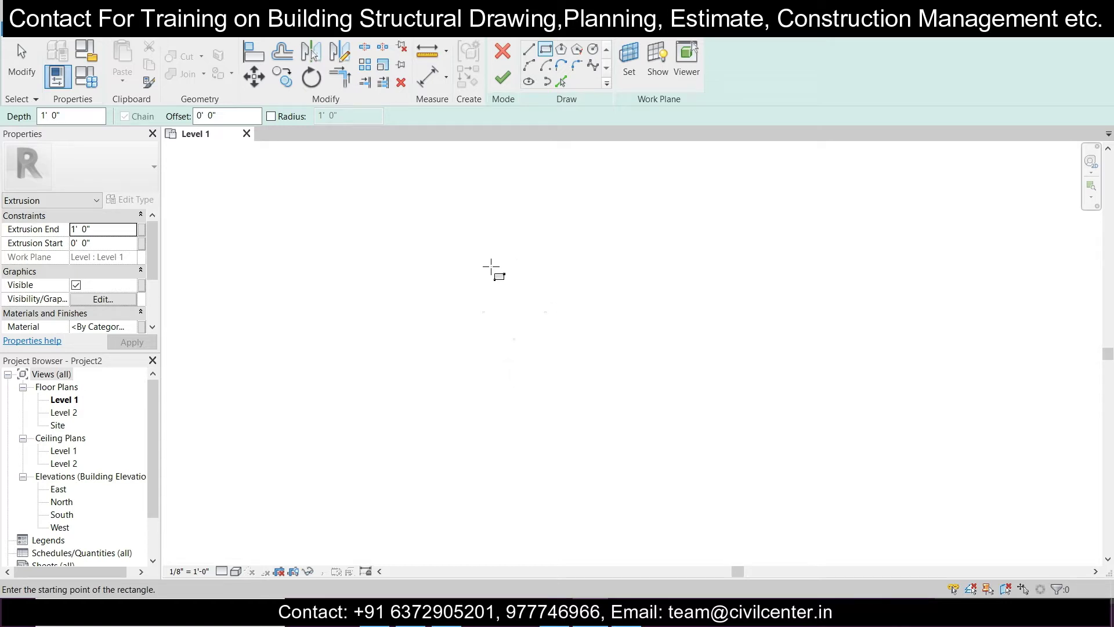
{"action": "left_click", "coordinate": [463, 238]}
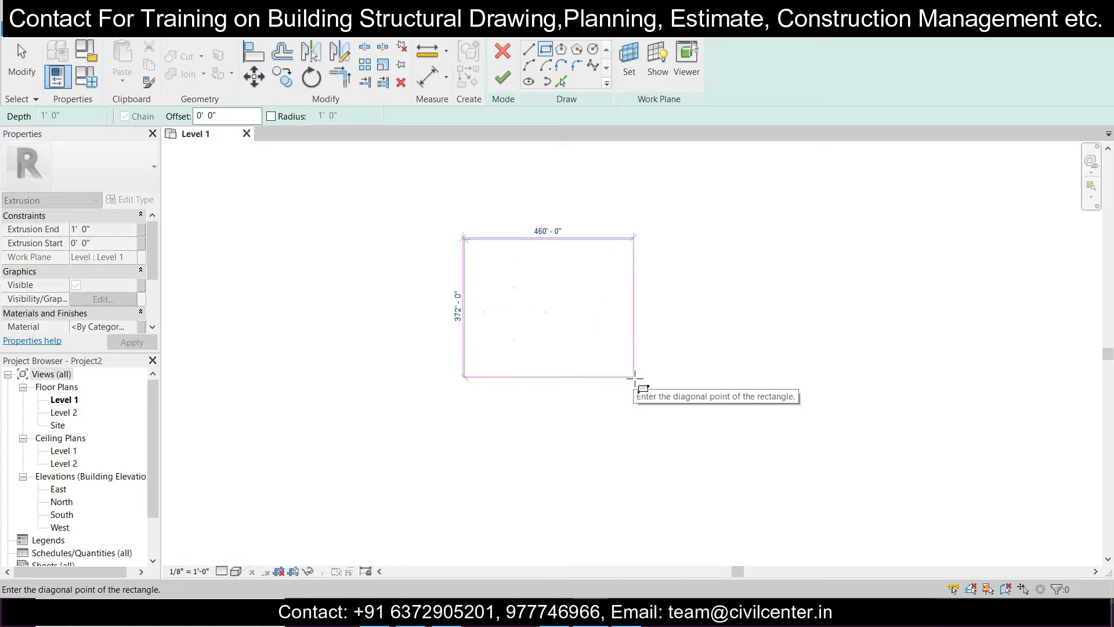
{"action": "scroll", "coordinate": [600, 356], "scroll_direction": "up", "scroll_amount": 2}
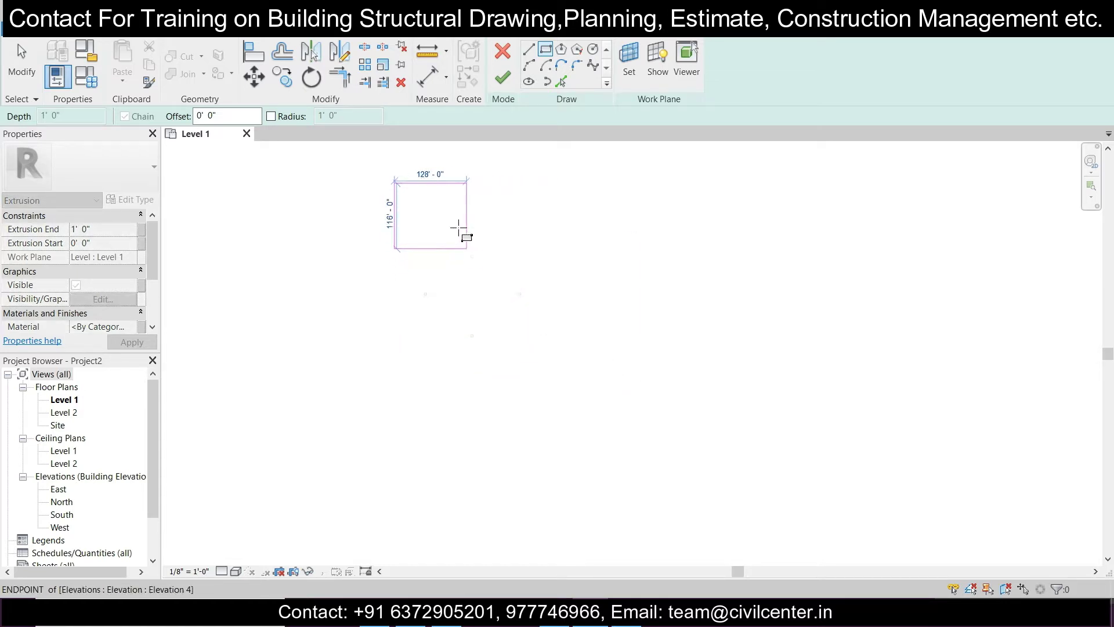
{"action": "middle_click_drag", "start_coordinate": [461, 236], "coordinate": [585, 457]}
{"action": "scroll", "coordinate": [488, 334], "scroll_direction": "up", "scroll_amount": 5}
{"action": "scroll", "coordinate": [579, 454], "scroll_direction": "up", "scroll_amount": 3}
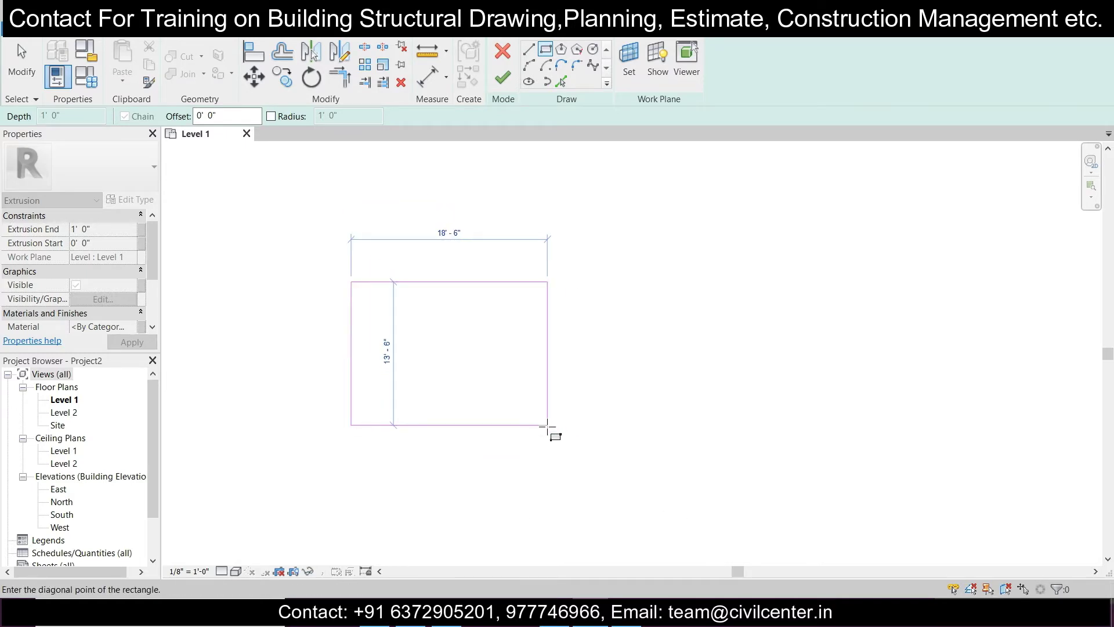
{"action": "left_click", "coordinate": [505, 393]}
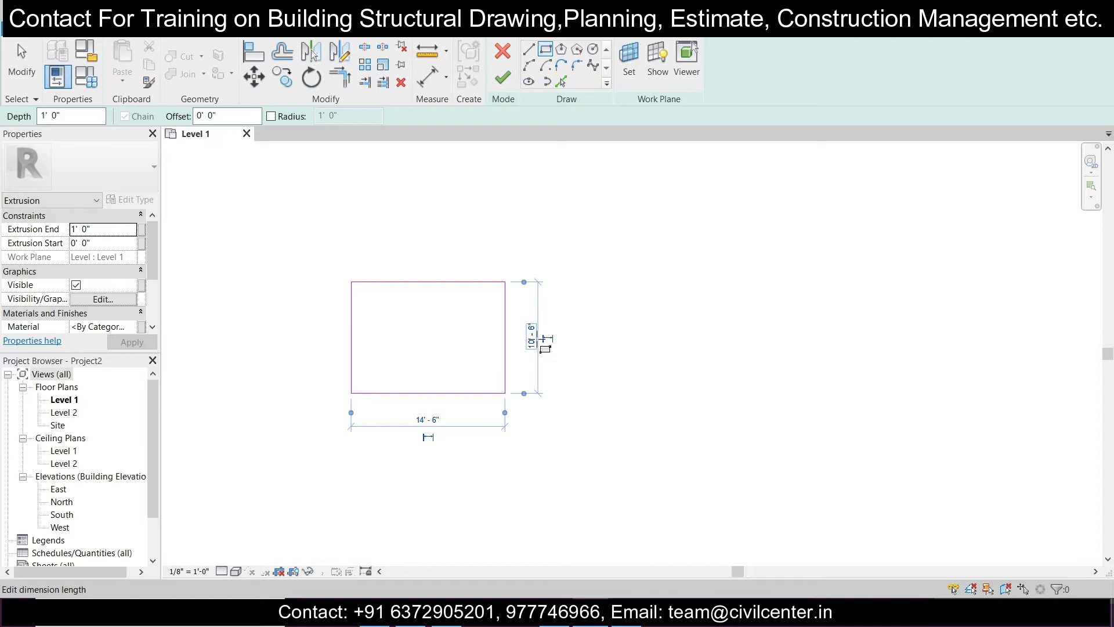
- Set the rectangle's height and width to 4' each
{"action": "left_click", "coordinate": [537, 339]}
{"action": "type", "text": "4"}
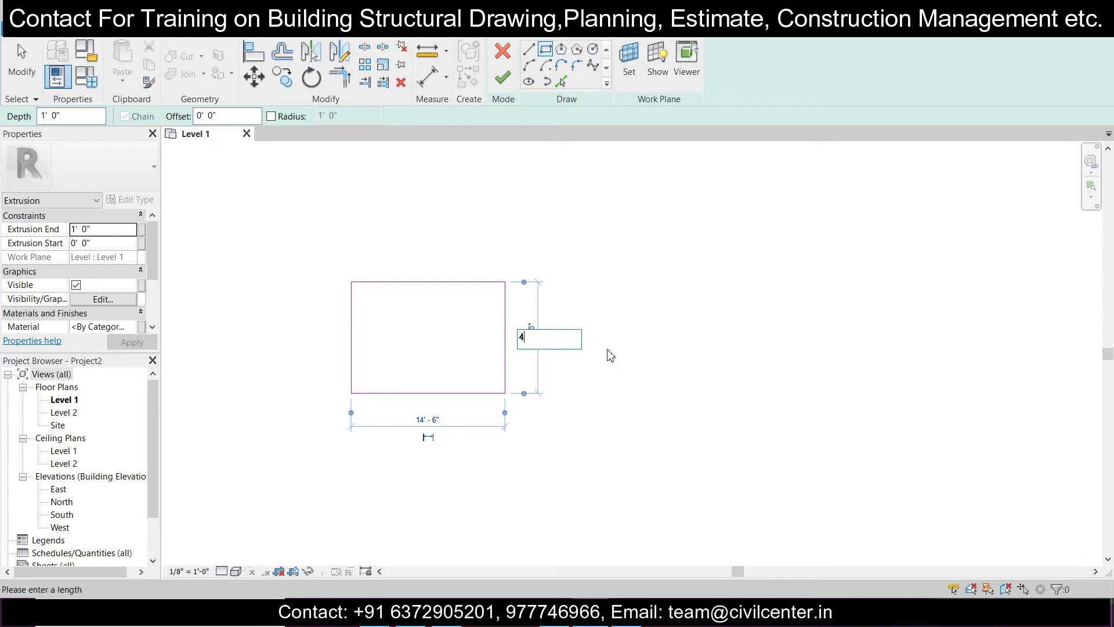
{"action": "type", "text": "'"}
{"action": "key", "text": "Return"}
{"action": "left_click", "coordinate": [425, 420]}
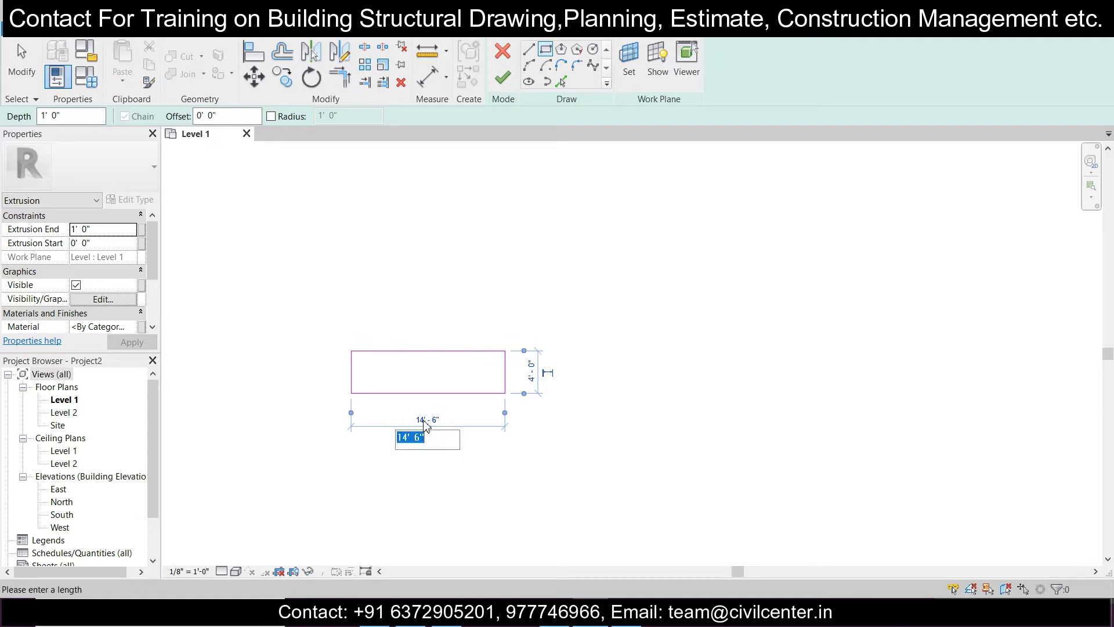
{"action": "type", "text": "4'"}
{"action": "key", "text": "Return"}
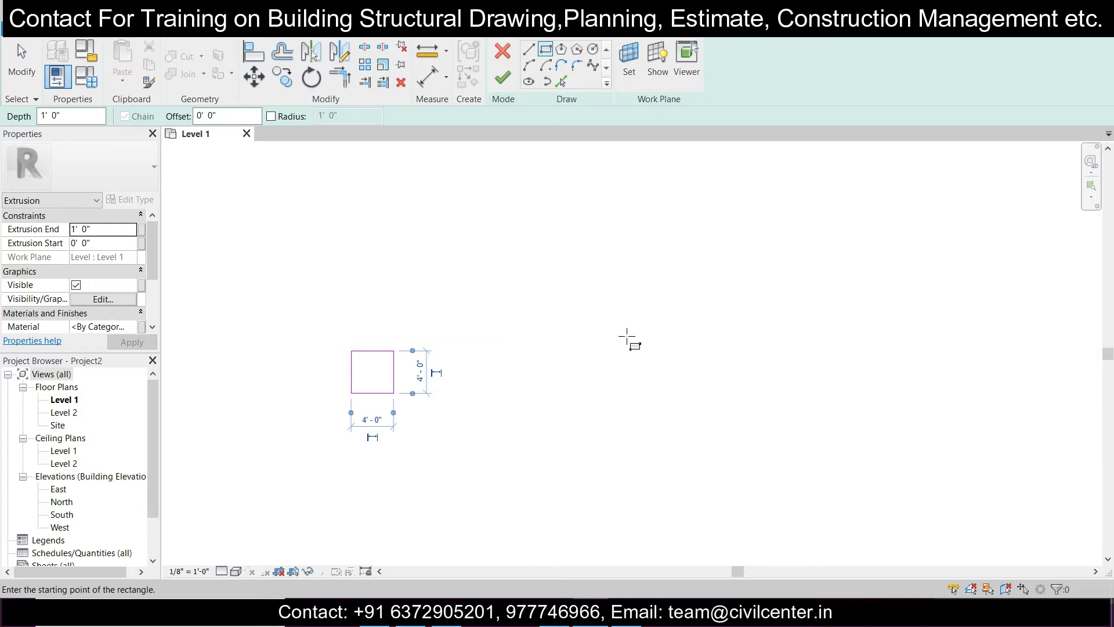
- Set the extrusion end to 10' and apply it
{"action": "left_click", "coordinate": [96, 230]}
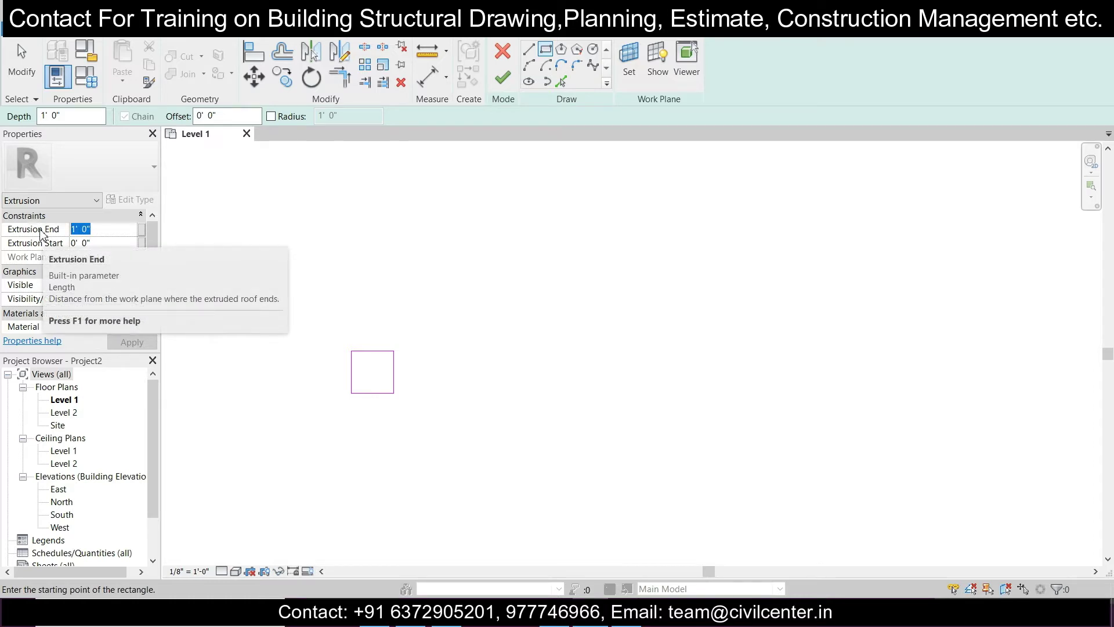
{"action": "type", "text": "10'"}
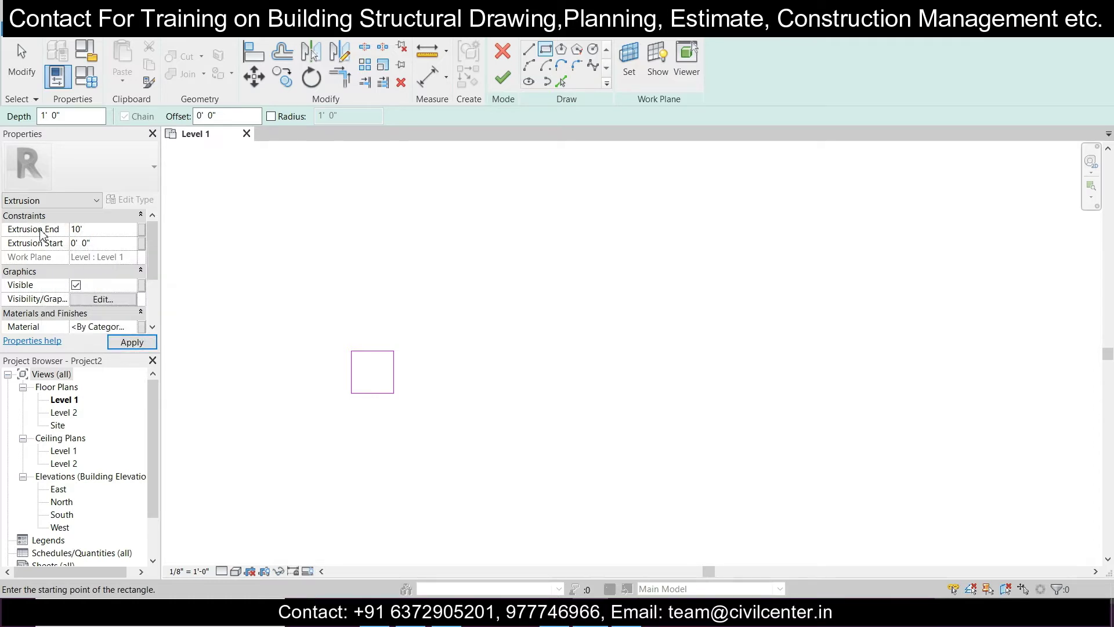
{"action": "left_click", "coordinate": [132, 343]}
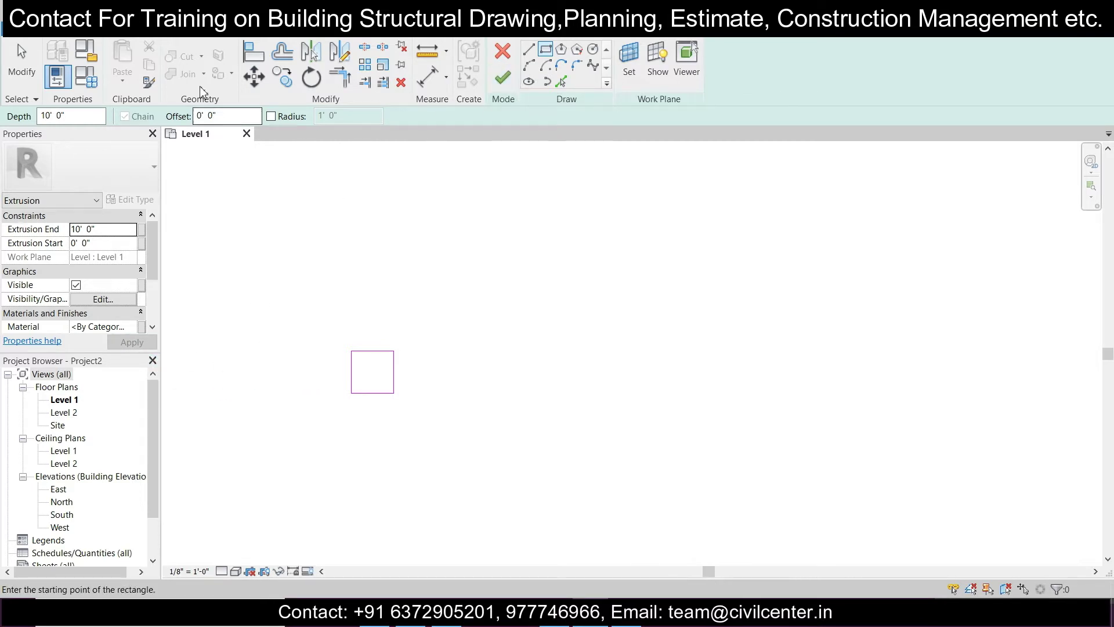
- Look at the square sketch in the default 3D view and return to the Level 1 plan
{"action": "scroll", "coordinate": [490, 366], "scroll_direction": "down", "scroll_amount": 2}
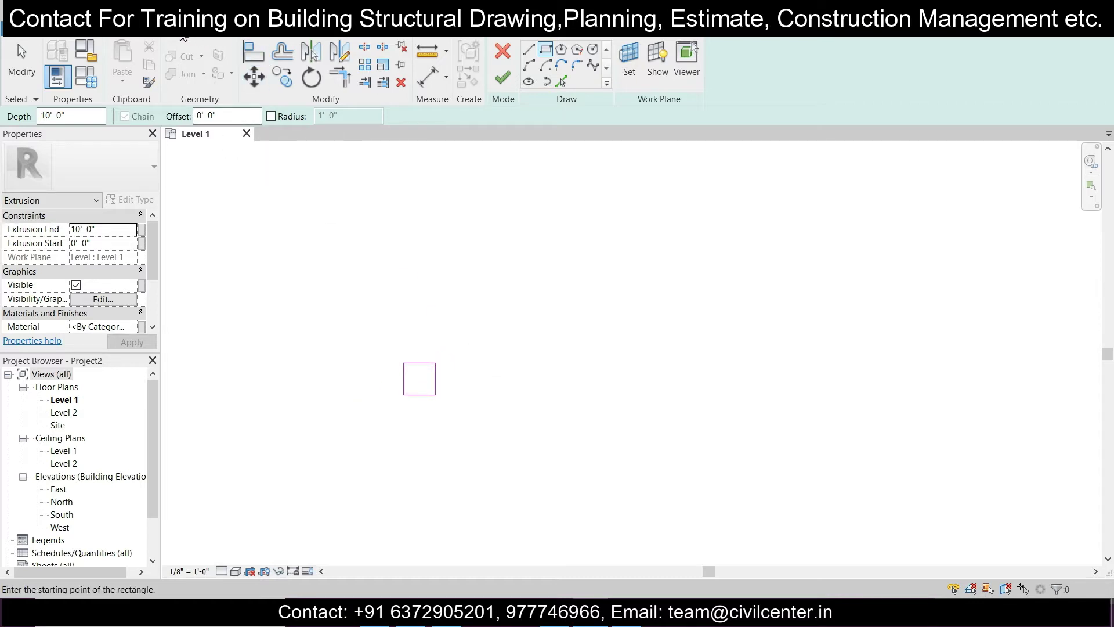
{"action": "scroll", "coordinate": [183, 36], "scroll_direction": "up", "scroll_amount": 3}
{"action": "left_click", "coordinate": [133, 58]}
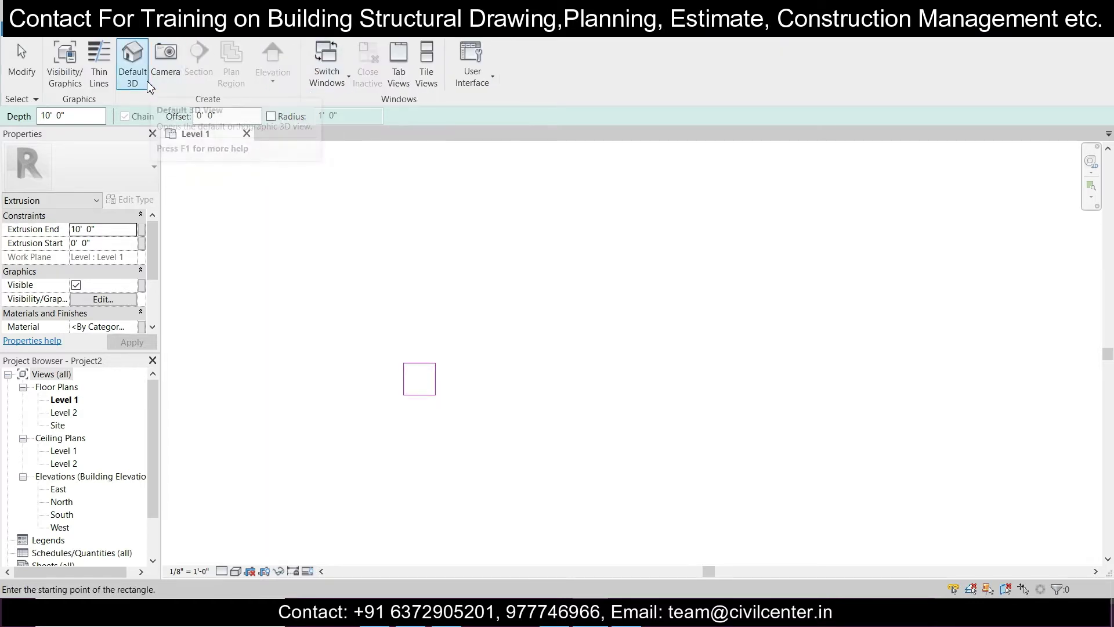
{"action": "scroll", "coordinate": [410, 313], "scroll_direction": "down", "scroll_amount": 3}
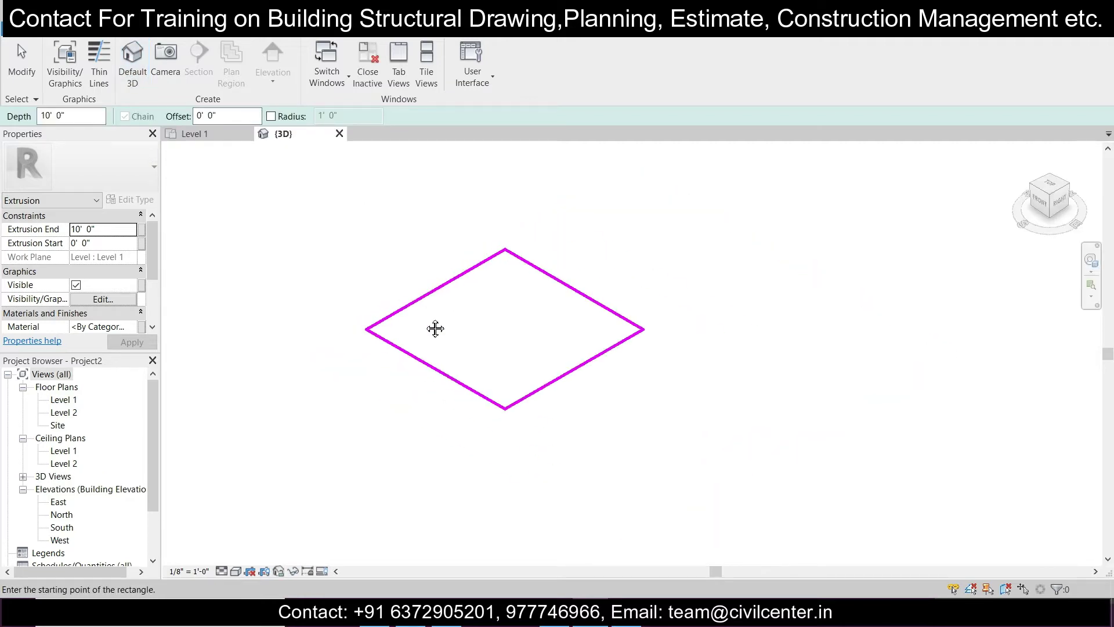
{"action": "scroll", "coordinate": [270, 37], "scroll_direction": "down", "scroll_amount": 2}
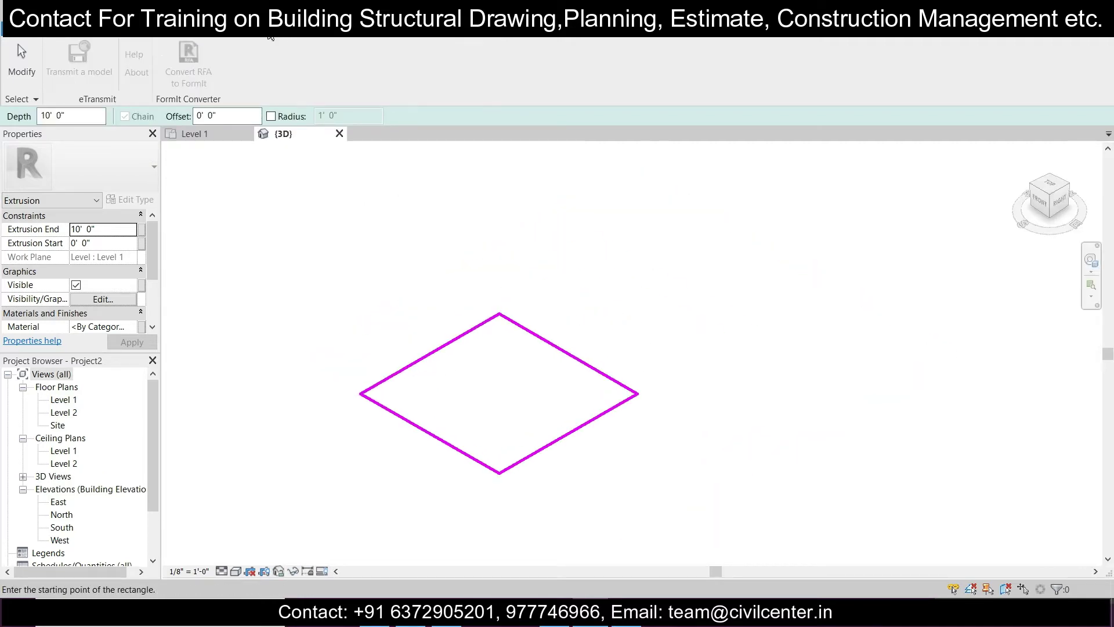
{"action": "left_click", "coordinate": [208, 135]}
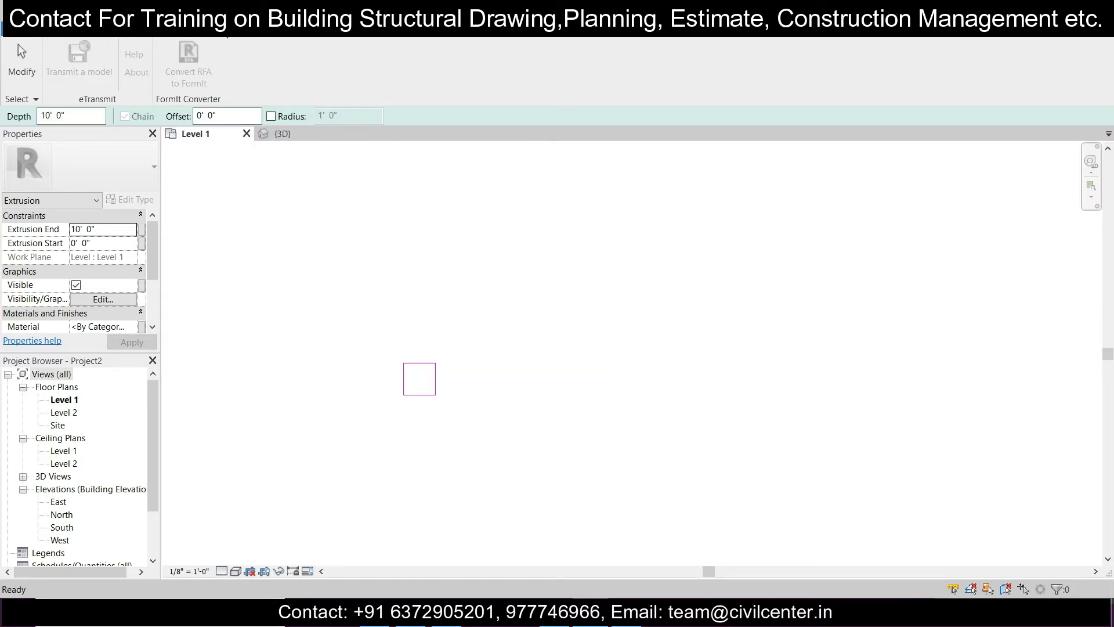
{"action": "scroll", "coordinate": [227, 37], "scroll_direction": "up", "scroll_amount": 1}
{"action": "scroll", "coordinate": [173, 38], "scroll_direction": "up", "scroll_amount": 1}
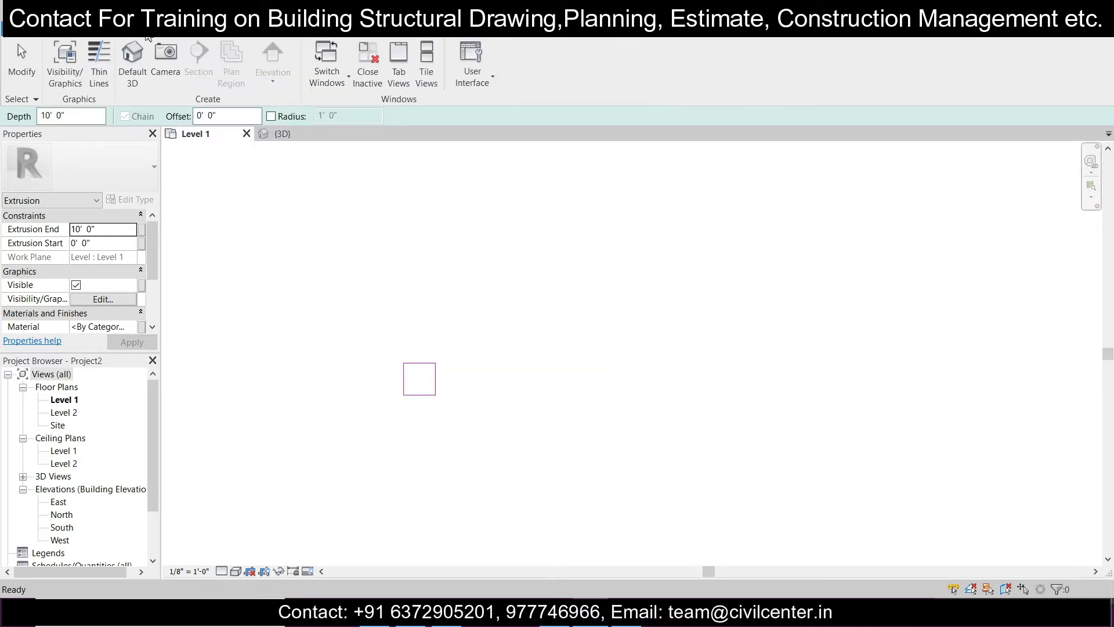
{"action": "scroll", "coordinate": [148, 36], "scroll_direction": "up", "scroll_amount": 3}
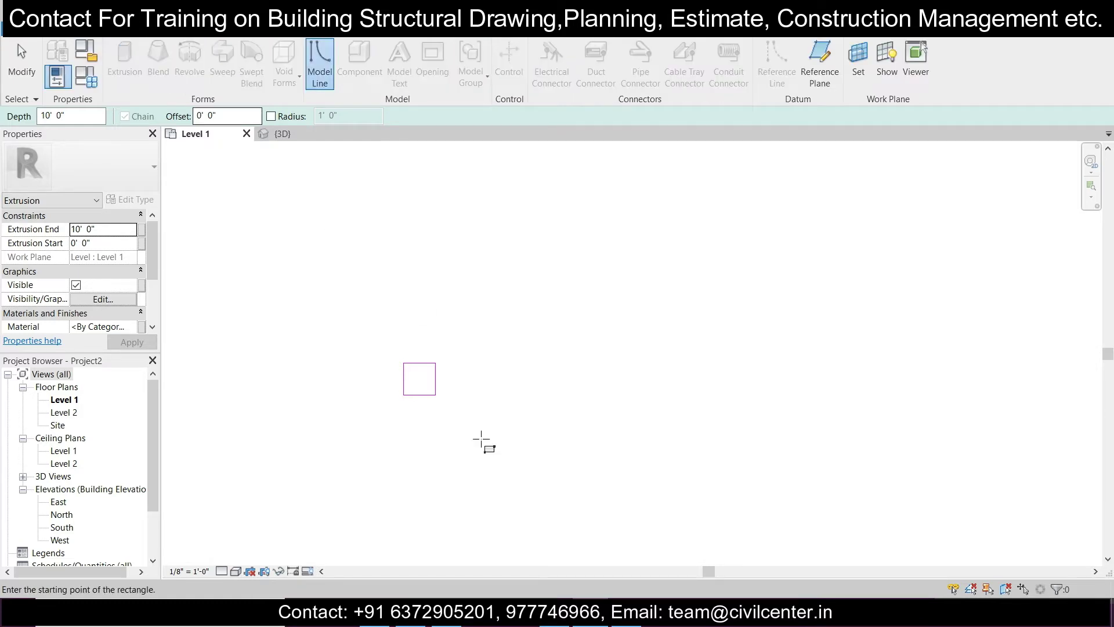
- Stop drawing, finish the extrusion sketch and show the resulting solid in the 3D view
{"action": "scroll", "coordinate": [355, 337], "scroll_direction": "up", "scroll_amount": 4}
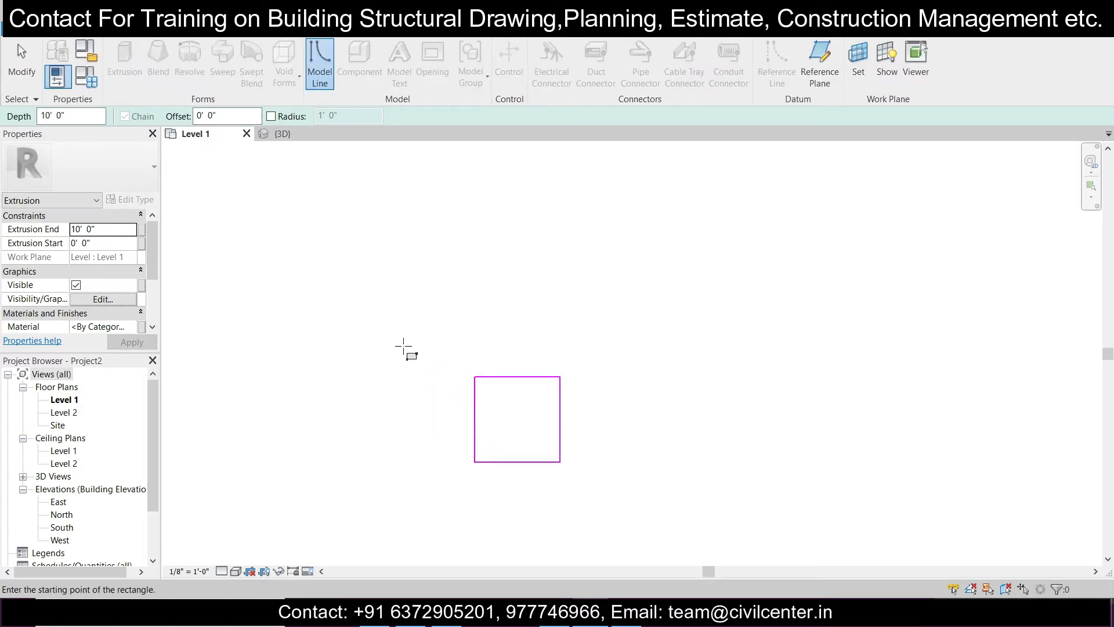
{"action": "key", "text": "Escape"}
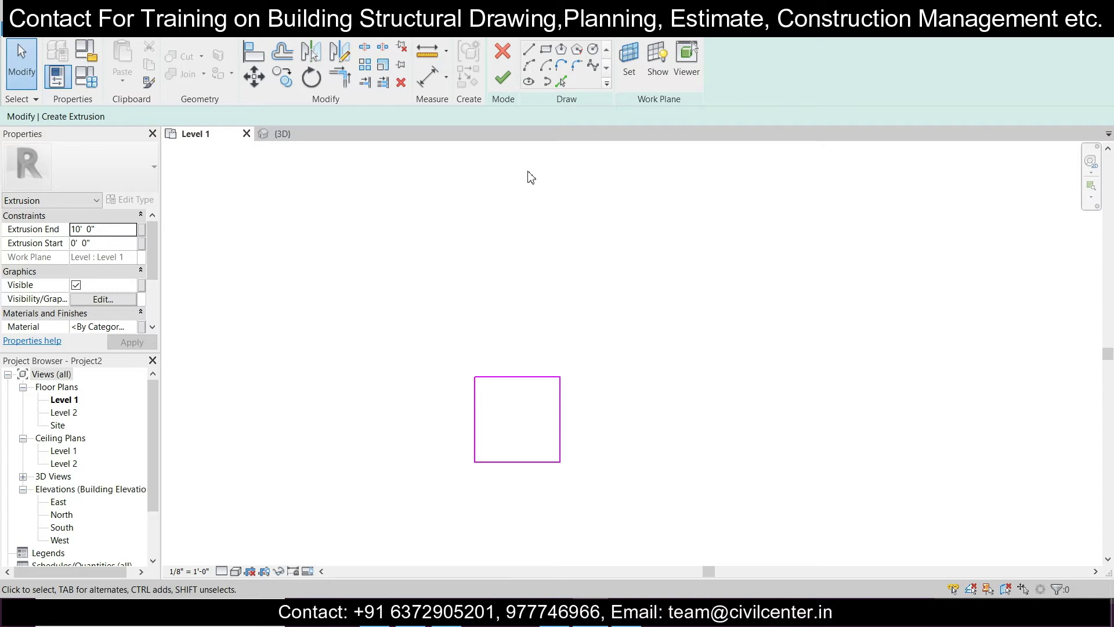
{"action": "left_click", "coordinate": [503, 77]}
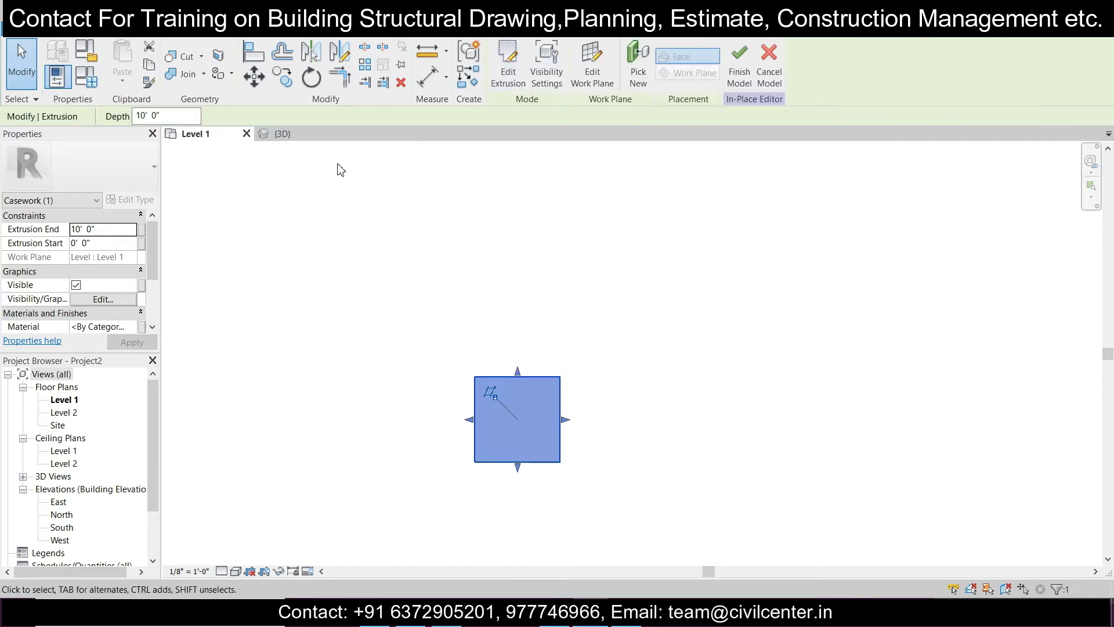
{"action": "left_click", "coordinate": [287, 136]}
{"action": "scroll", "coordinate": [414, 348], "scroll_direction": "down", "scroll_amount": 3}
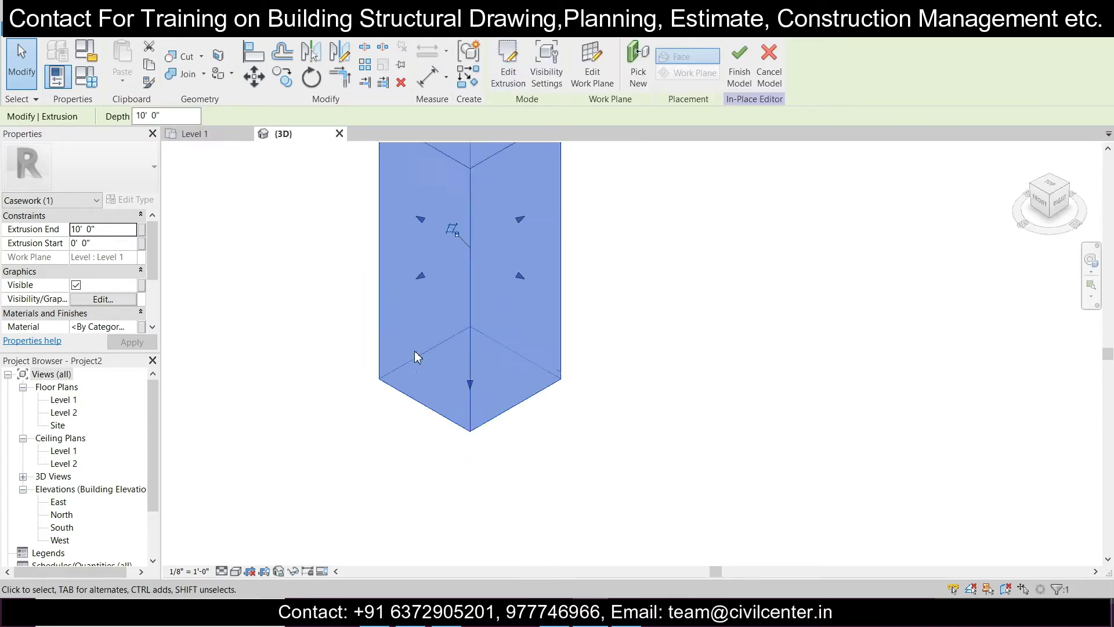
{"action": "middle_click_drag", "start_coordinate": [584, 317], "coordinate": [609, 360]}
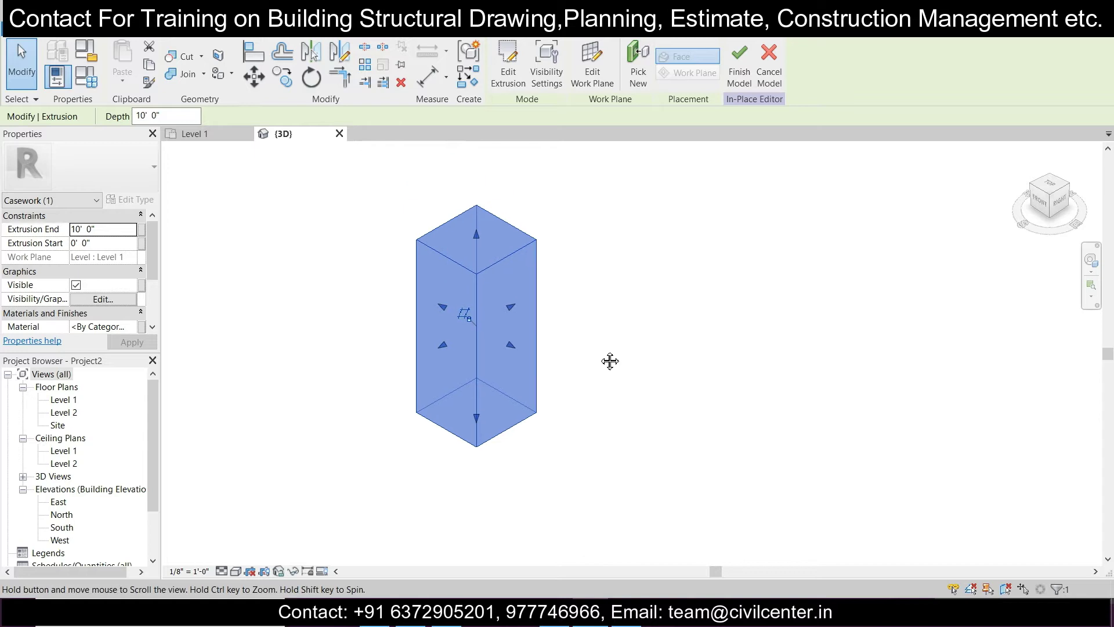
- Set the selected extrusion's end to 6' and apply it
{"action": "left_click", "coordinate": [109, 229]}
{"action": "type", "text": "6"}
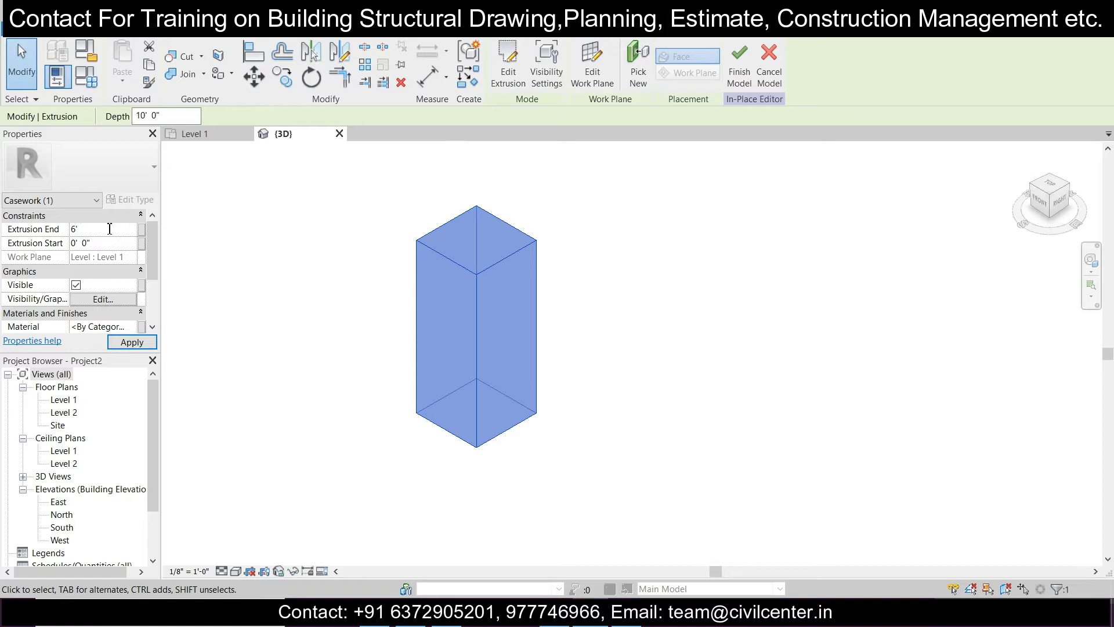
{"action": "key", "text": "Return"}
{"action": "left_click", "coordinate": [132, 342]}
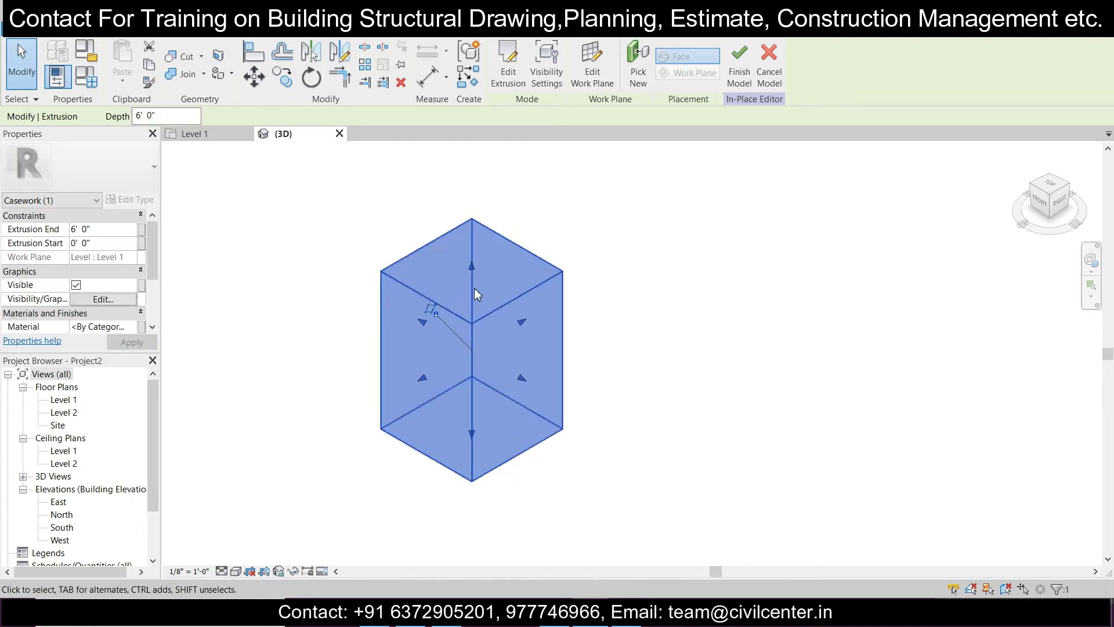
- Stretch the solid's top face slightly upward, reset the extrusion end to 6' and deselect the solid
{"action": "left_click_drag", "start_coordinate": [473, 267], "coordinate": [444, 271]}
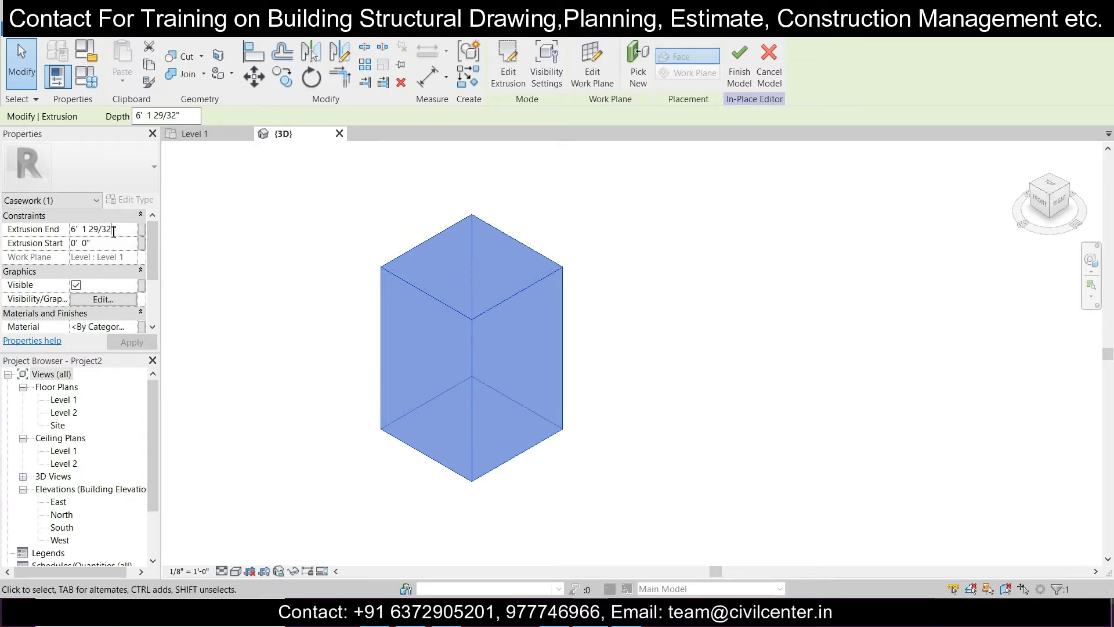
{"action": "left_click", "coordinate": [132, 235]}
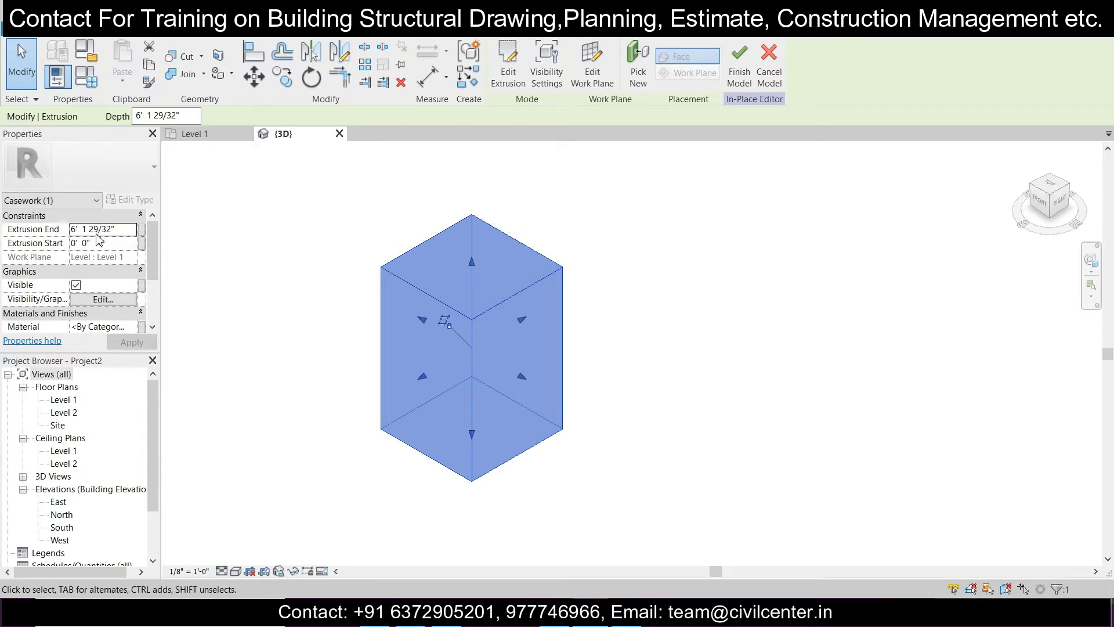
{"action": "left_click", "coordinate": [124, 229]}
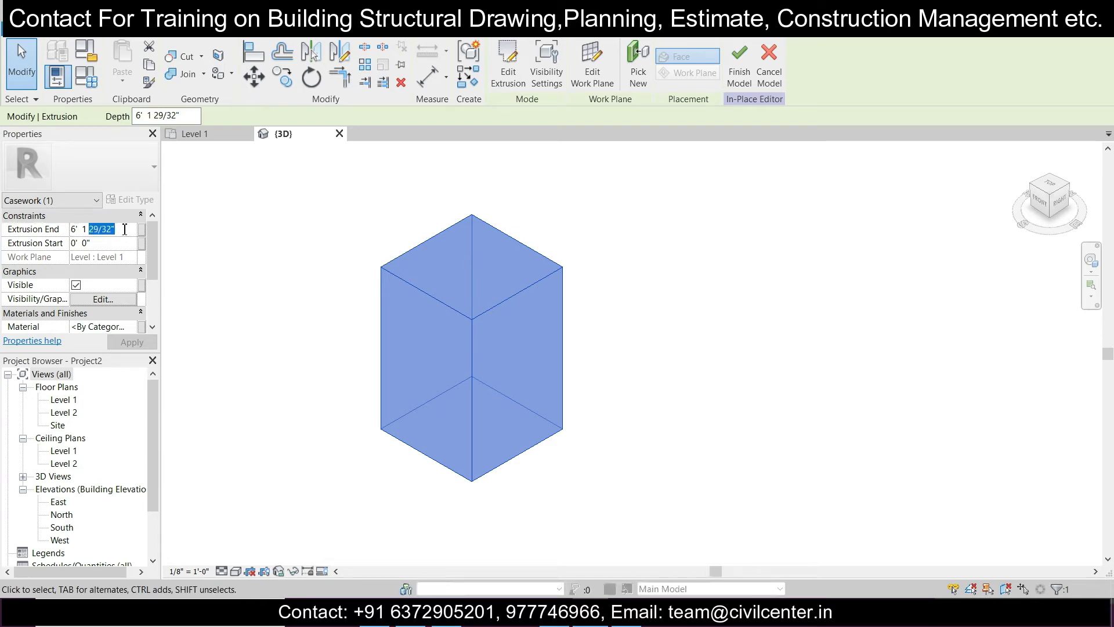
{"action": "key", "text": "BackSpace"}
{"action": "key", "text": "Return"}
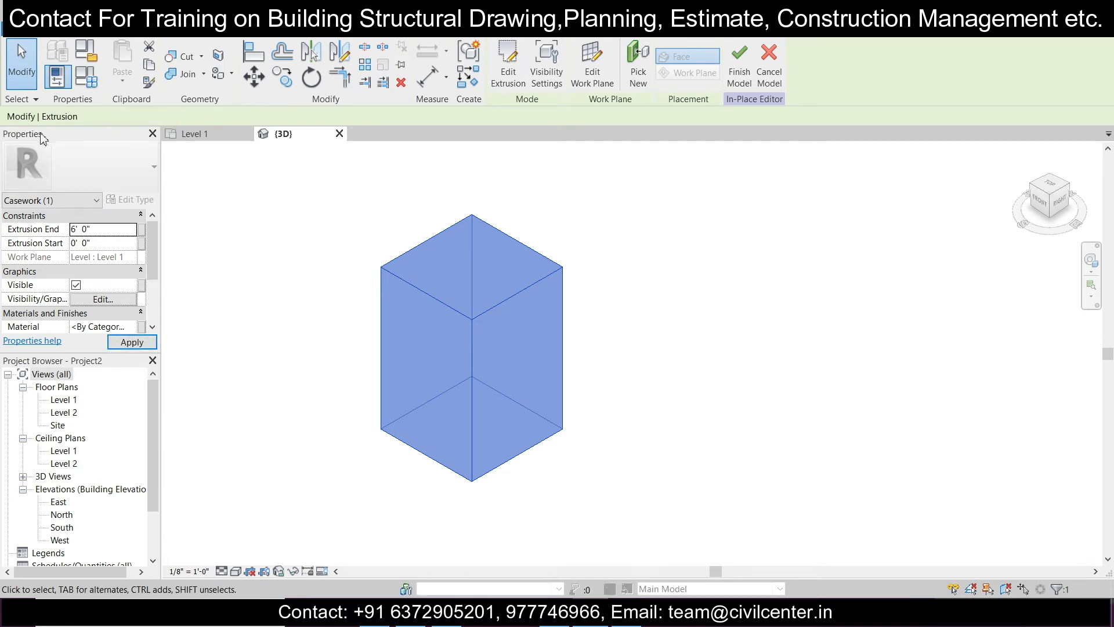
{"action": "left_click", "coordinate": [306, 316]}
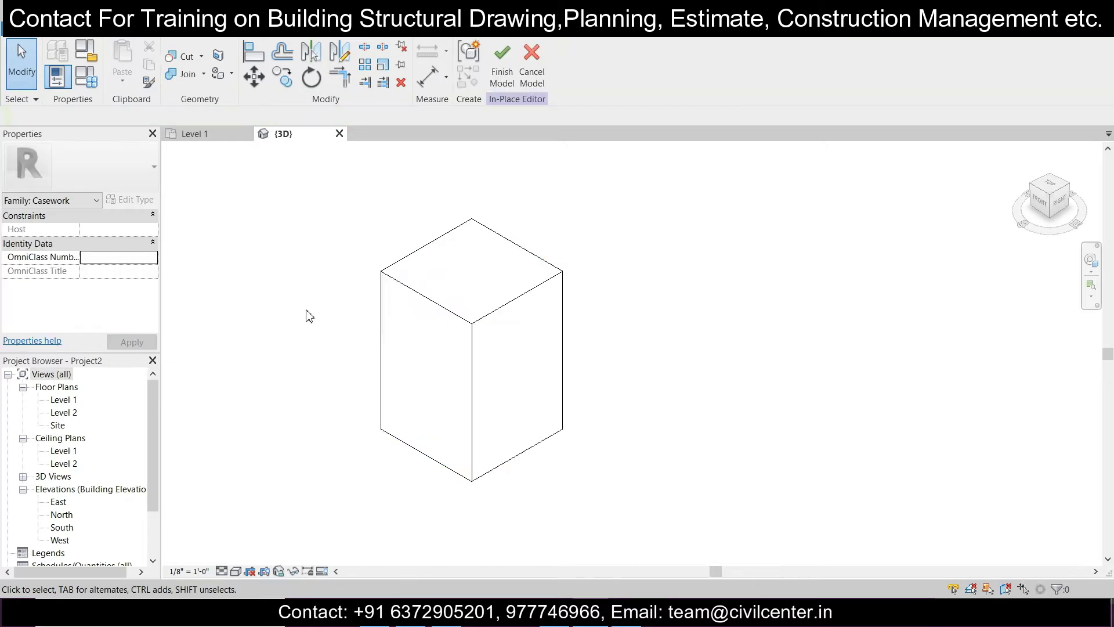
- Start a Blend, pick the solid's front vertical face as its work plane and briefly show that plane
{"action": "left_click", "coordinate": [56, 35]}
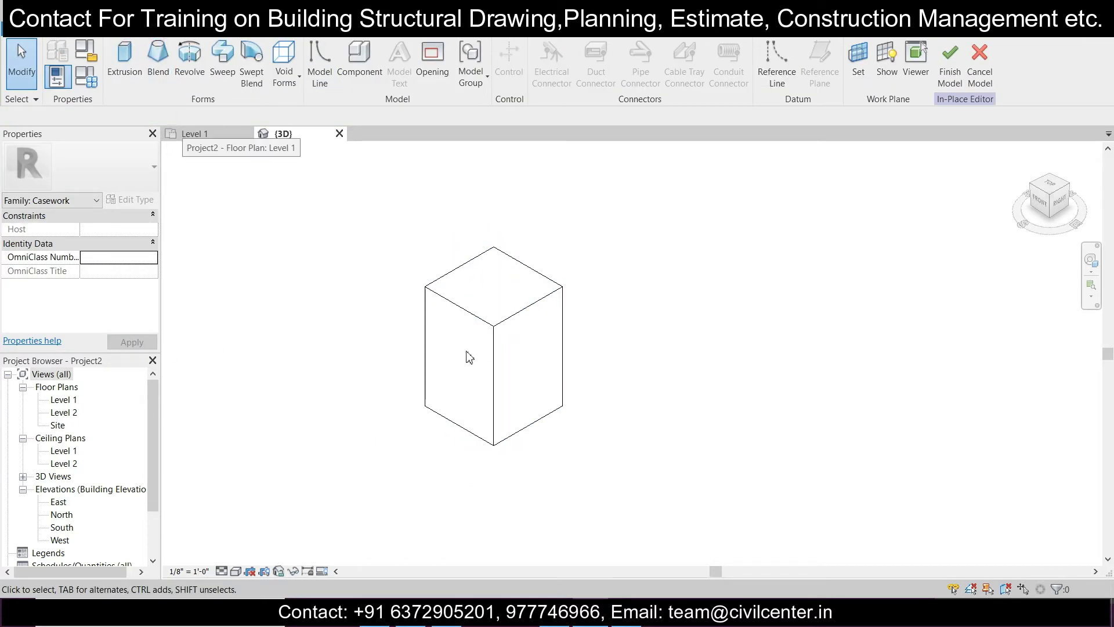
{"action": "middle_click_drag", "start_coordinate": [485, 370], "coordinate": [577, 328], "text": "shift"}
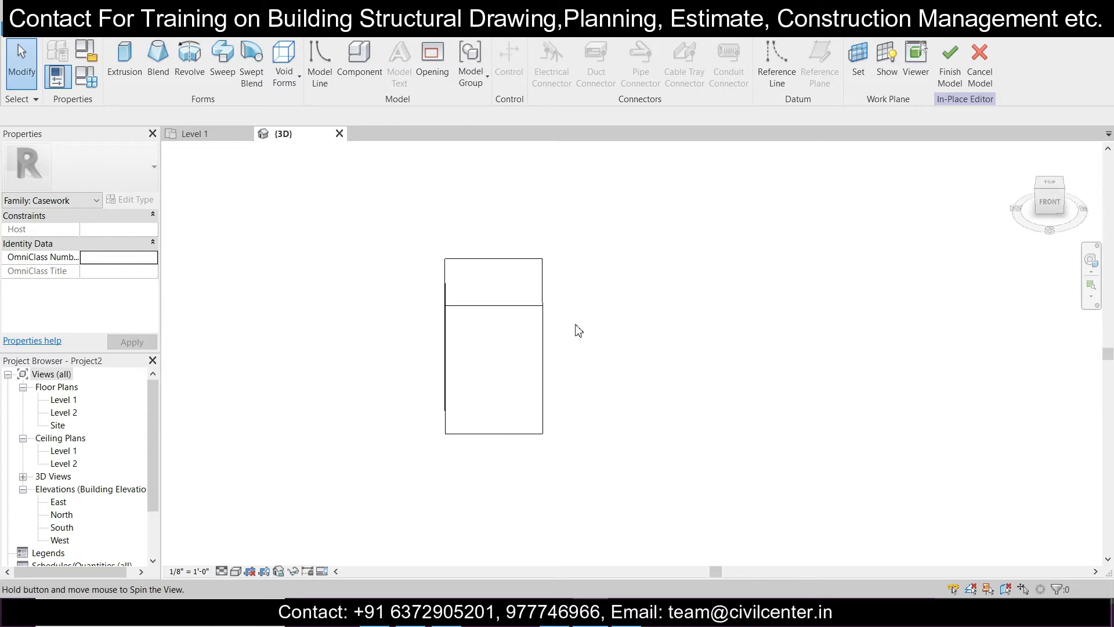
{"action": "left_click", "coordinate": [156, 56]}
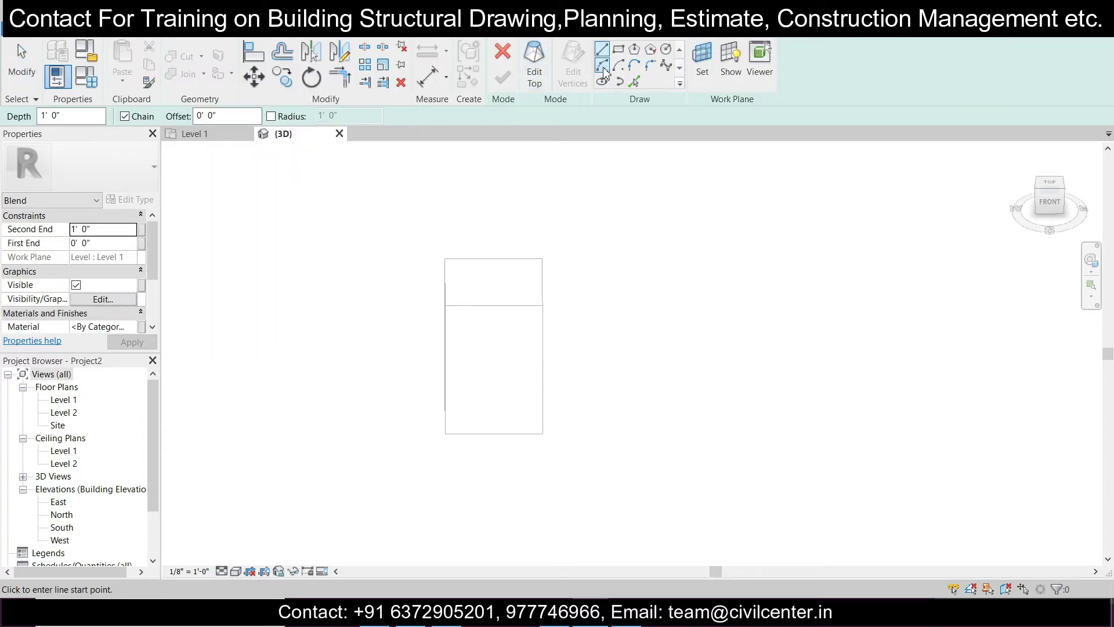
{"action": "left_click", "coordinate": [698, 58]}
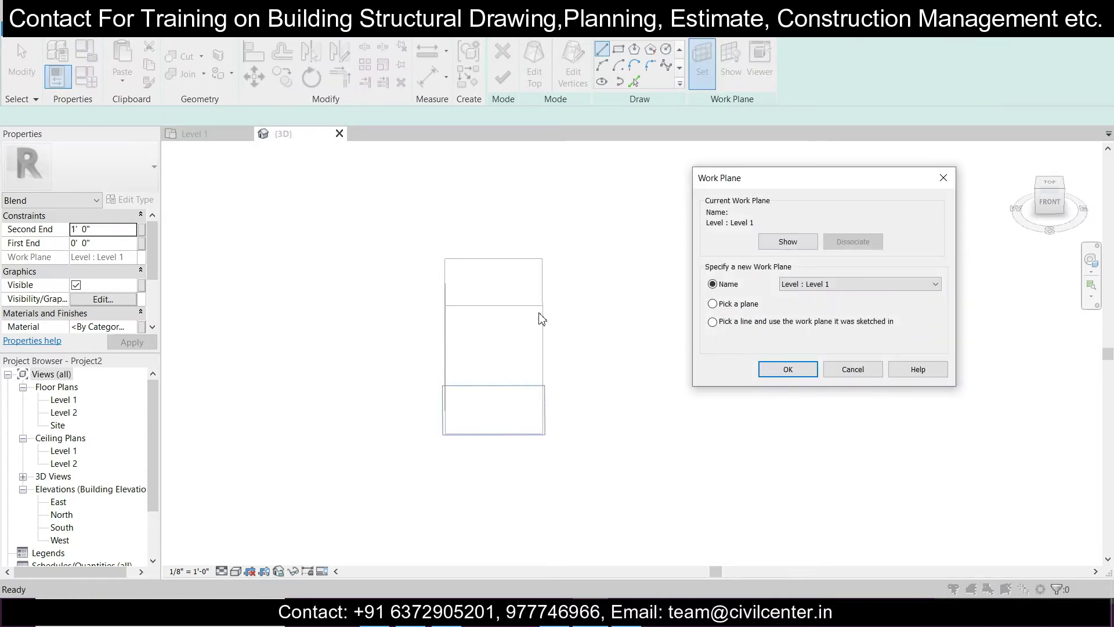
{"action": "left_click", "coordinate": [799, 372]}
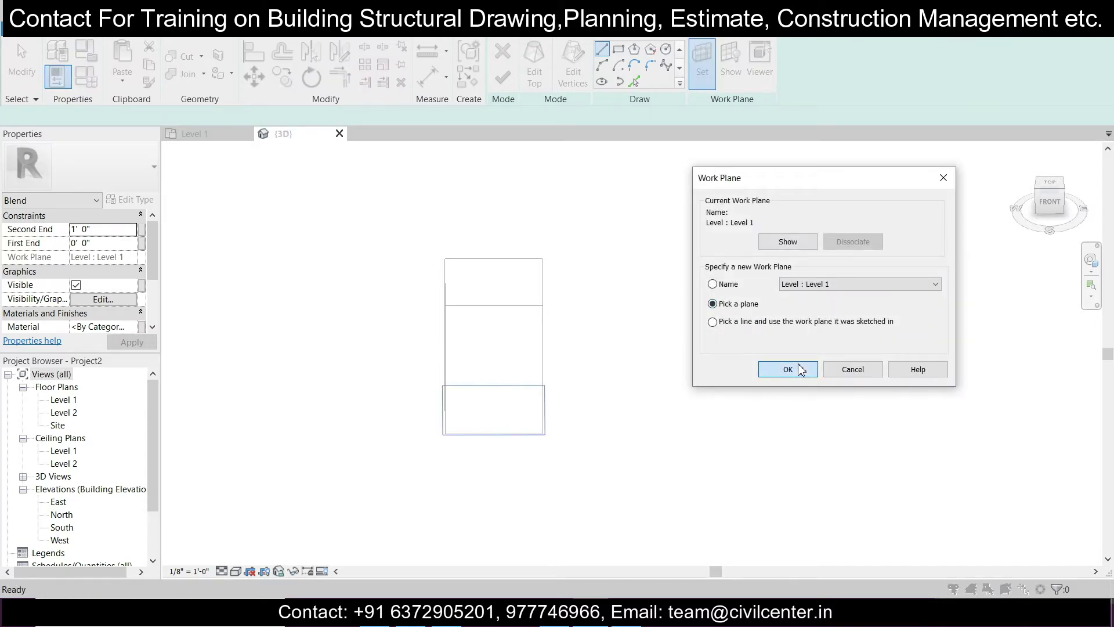
{"action": "left_click", "coordinate": [518, 310]}
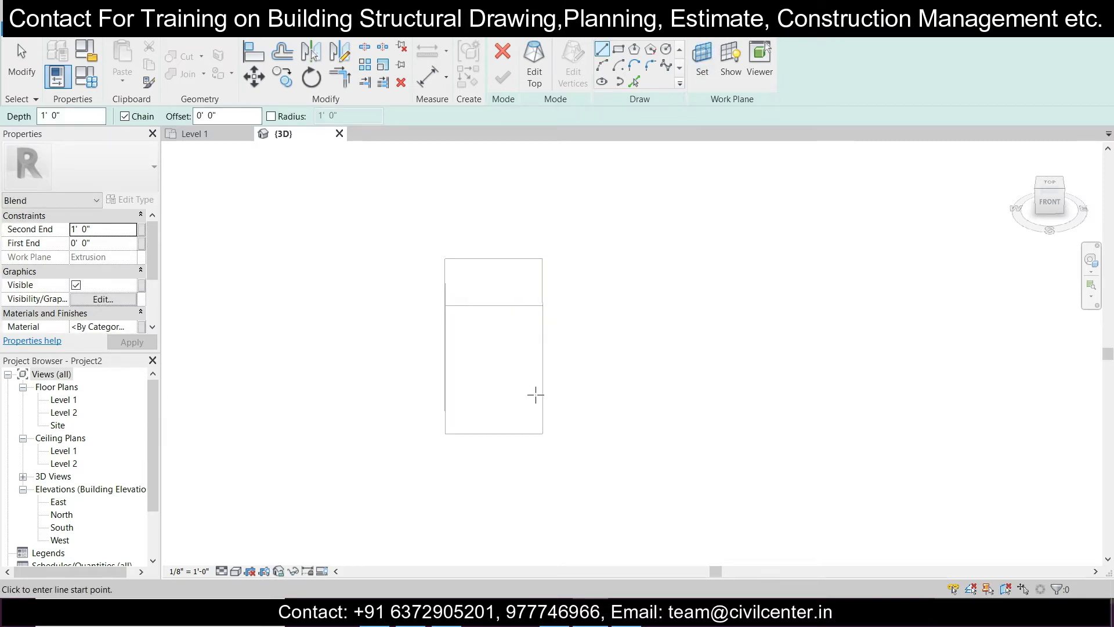
{"action": "left_click", "coordinate": [730, 62]}
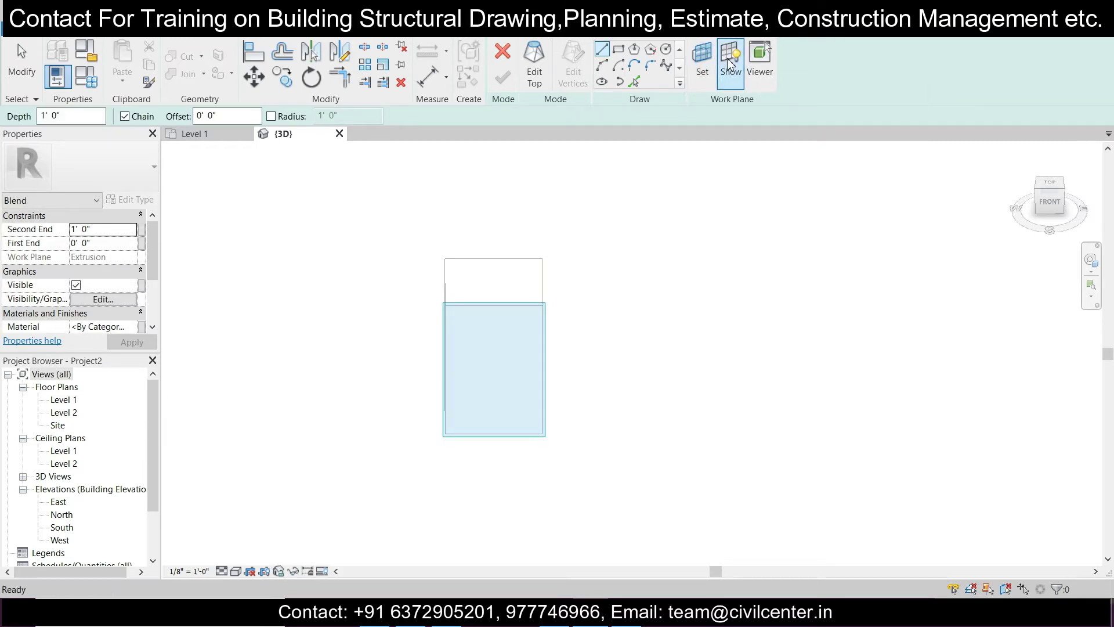
{"action": "left_click", "coordinate": [730, 62]}
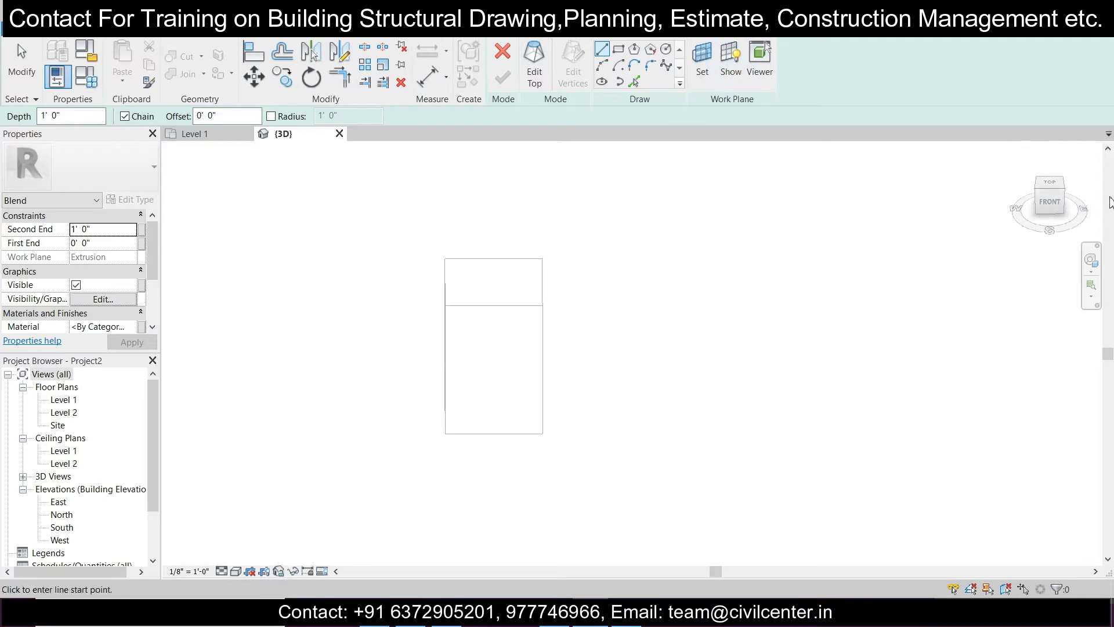
- Sketch the blend's base circle with a radius of about 5" on the front face, slightly above its middle
{"action": "left_click", "coordinate": [1051, 208]}
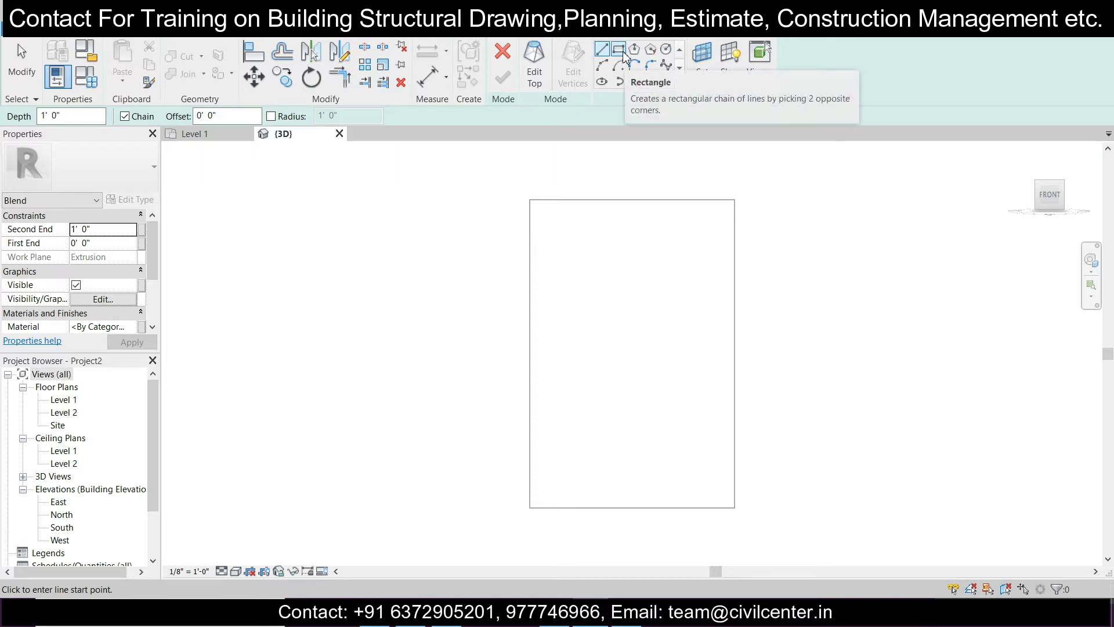
{"action": "left_click", "coordinate": [667, 48]}
{"action": "left_click", "coordinate": [621, 319]}
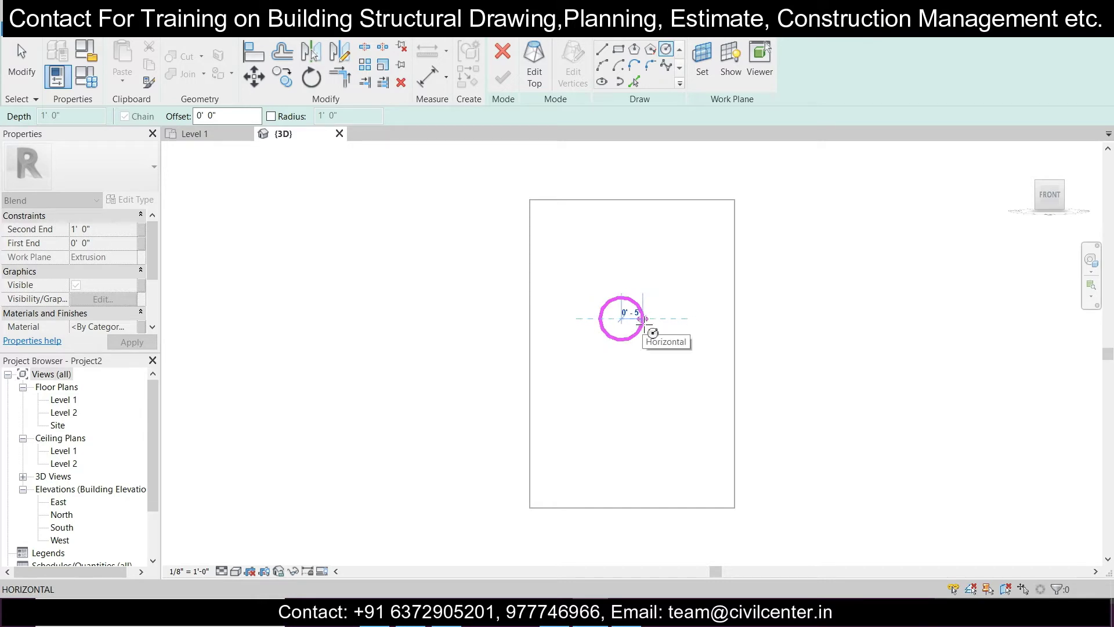
{"action": "left_click", "coordinate": [643, 318]}
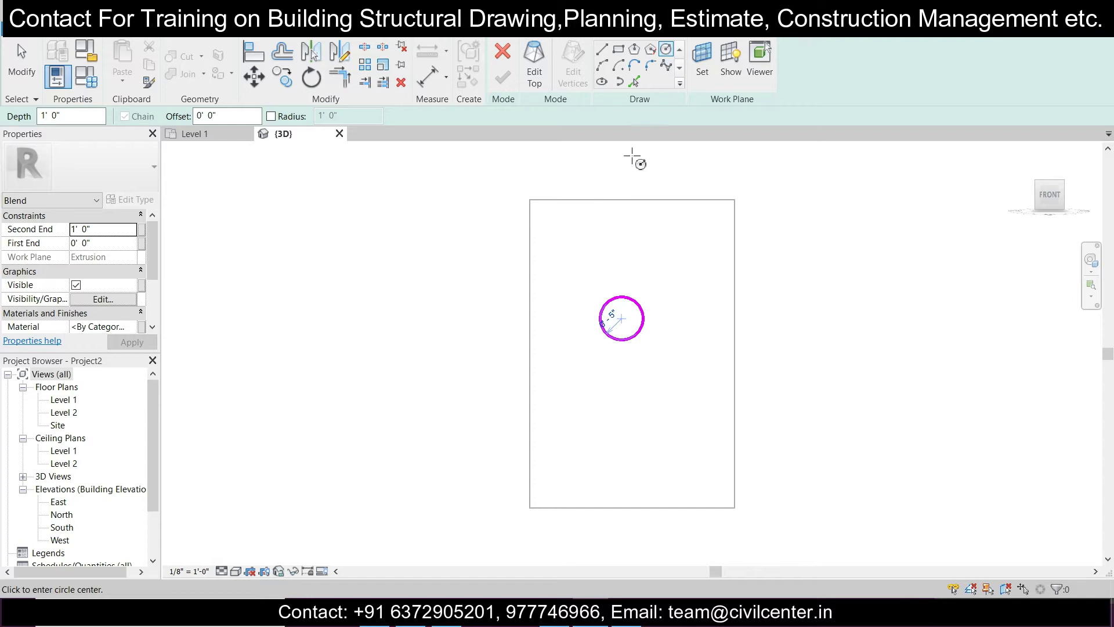
- Sketch the blend's top circle concentric with the base at a radius of about 10", and finish the blend
{"action": "left_click", "coordinate": [535, 65]}
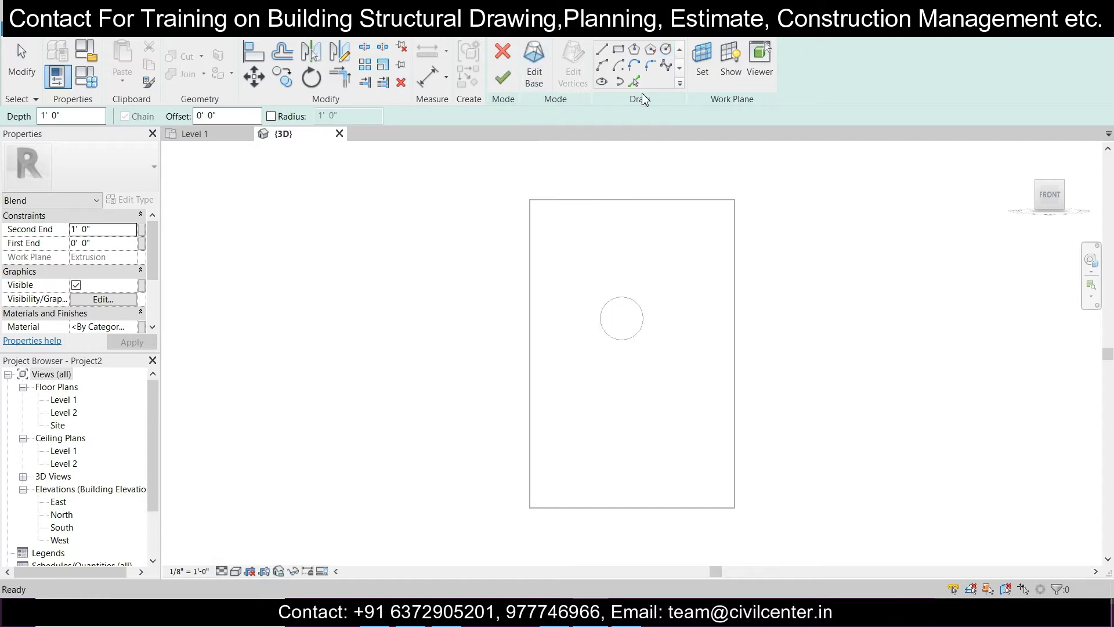
{"action": "left_click", "coordinate": [666, 49]}
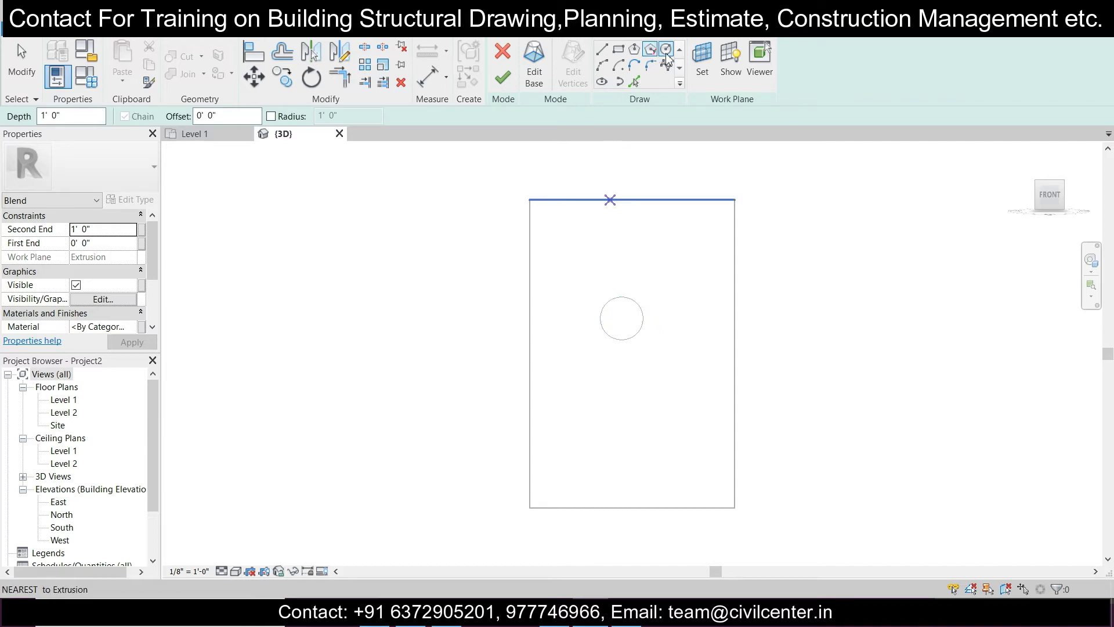
{"action": "left_click", "coordinate": [622, 318]}
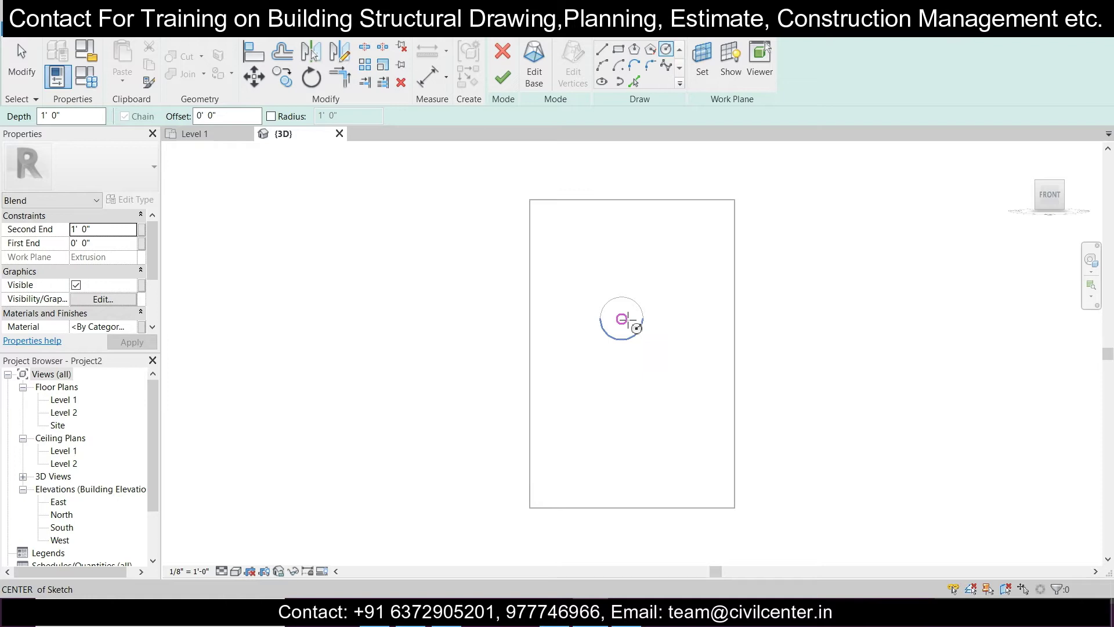
{"action": "left_click", "coordinate": [666, 326]}
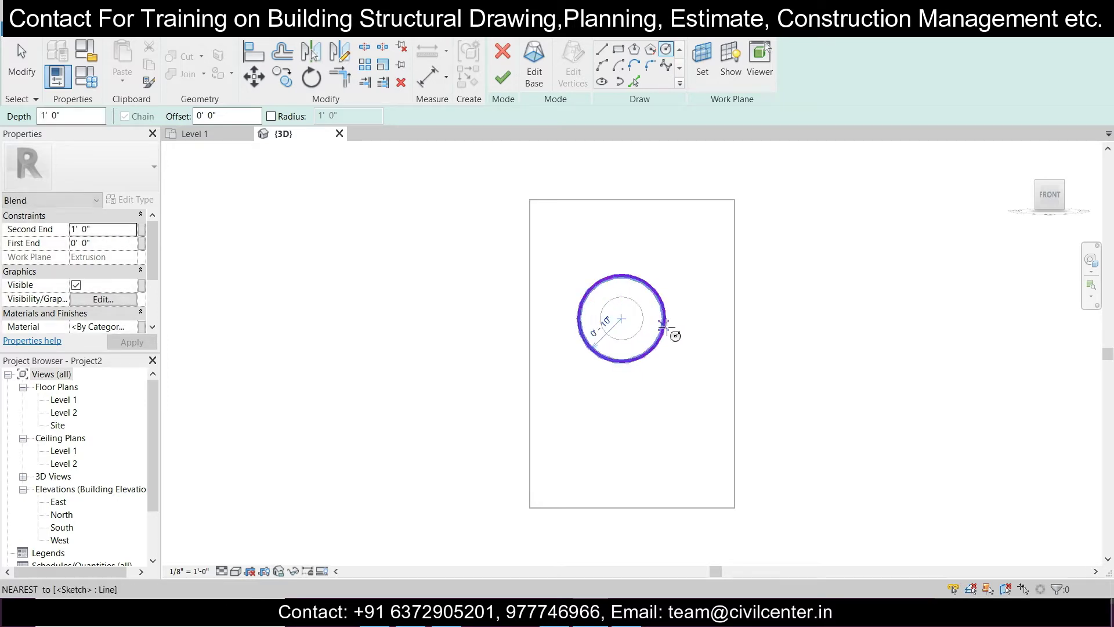
{"action": "left_click", "coordinate": [503, 81]}
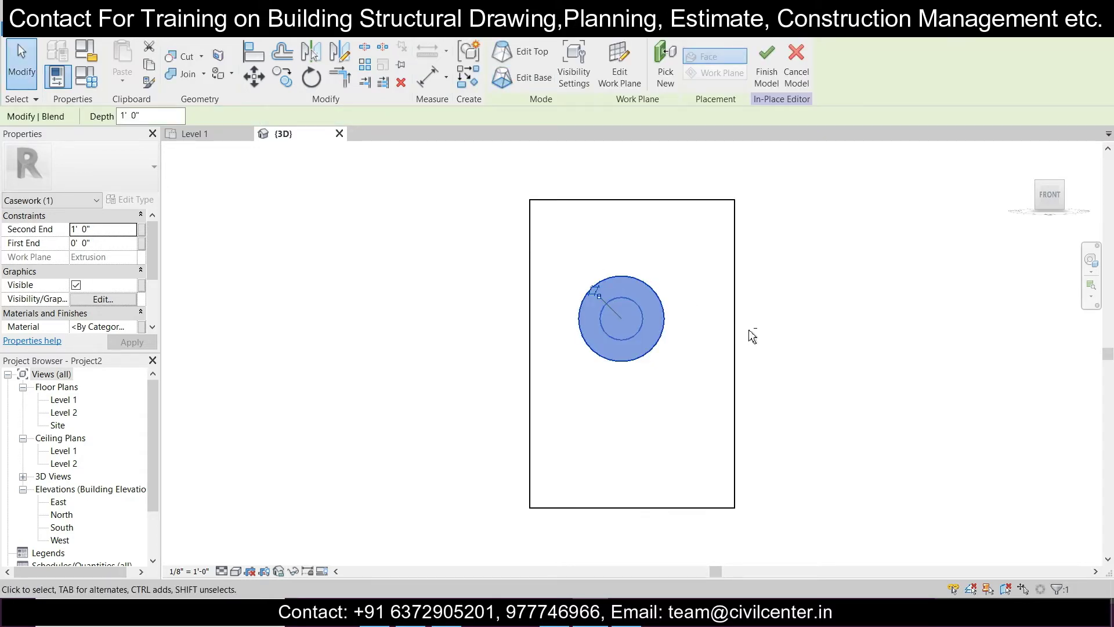
{"action": "middle_click_drag", "start_coordinate": [749, 333], "coordinate": [574, 431], "text": "shift"}
{"action": "left_click", "coordinate": [812, 359]}
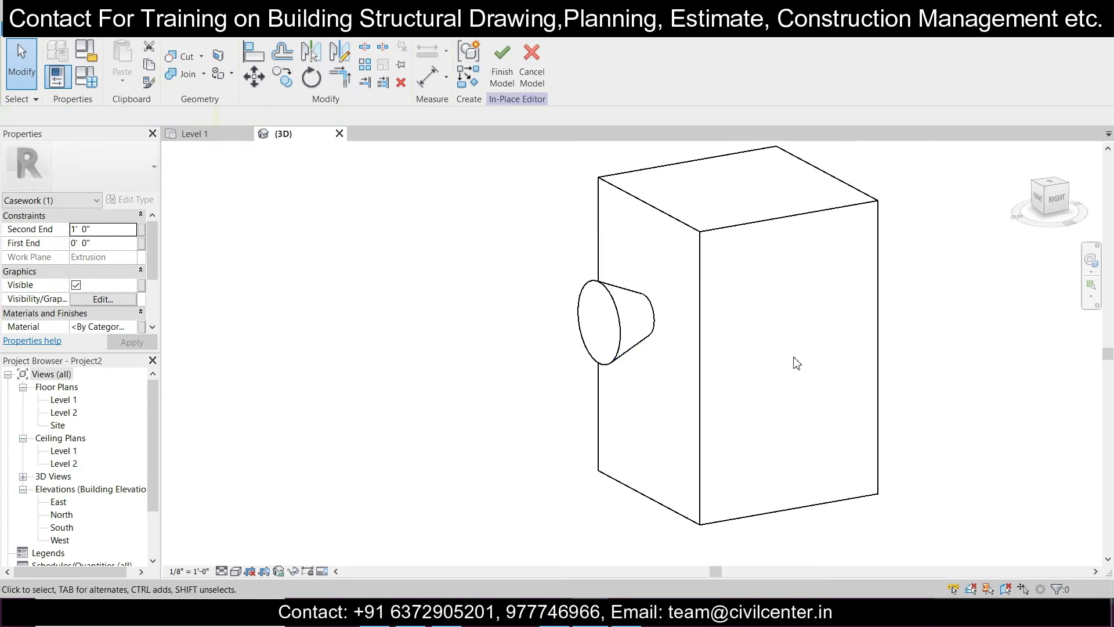
- Display the 3D view in the Shaded visual style and view the model at an angle
{"action": "left_click", "coordinate": [250, 571]}
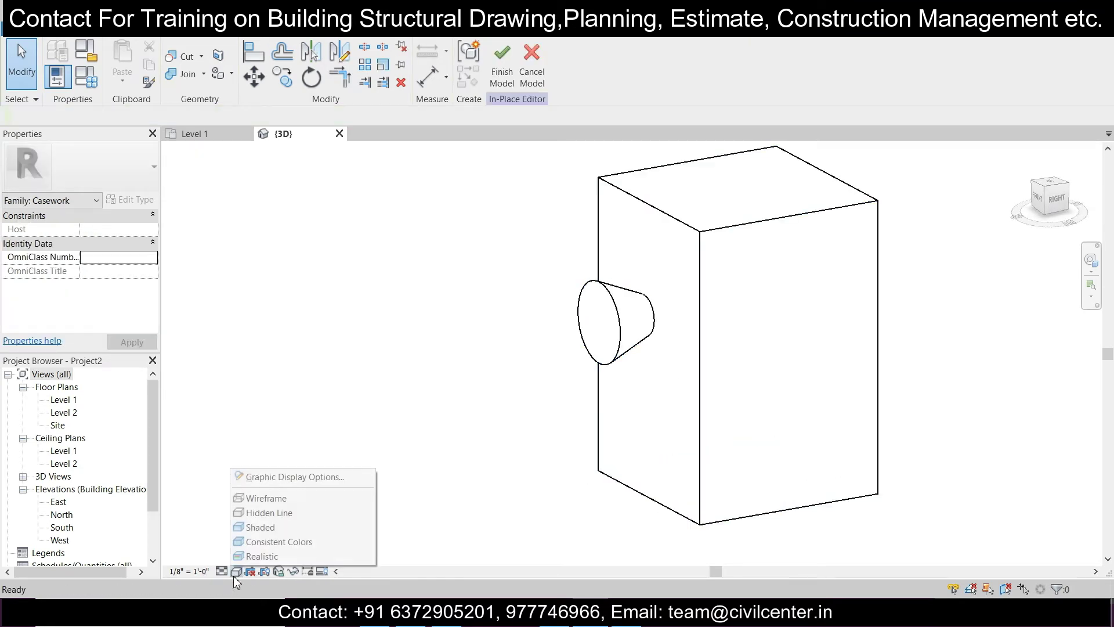
{"action": "left_click", "coordinate": [252, 527]}
{"action": "middle_click_drag", "start_coordinate": [387, 498], "coordinate": [445, 557], "text": "shift"}
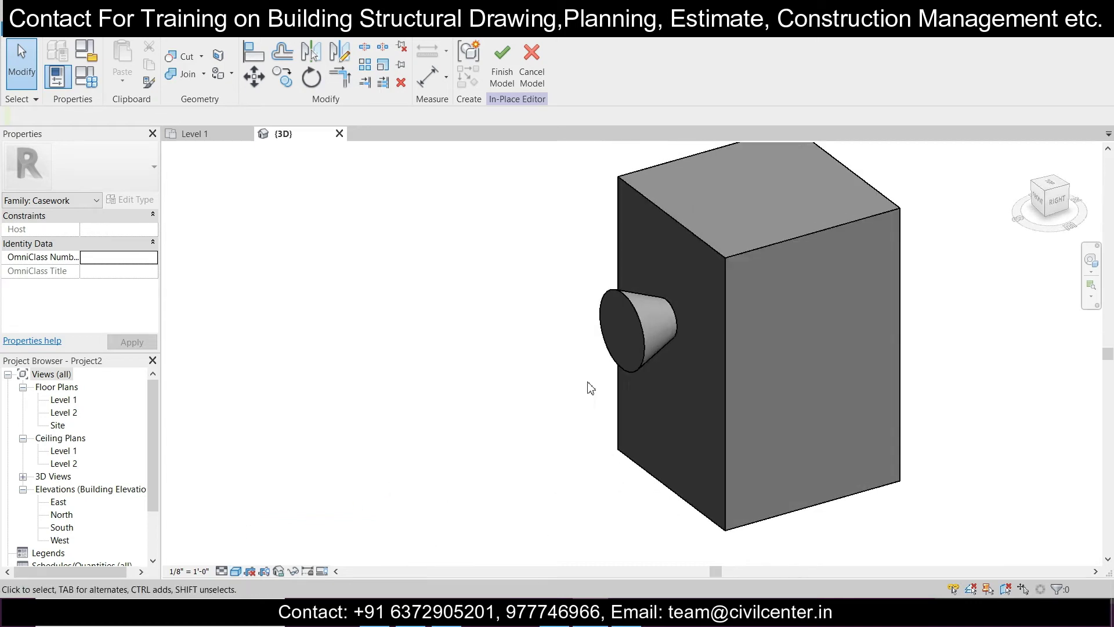
- Open the blend's base boundary for editing, close the sketch and view the blend from the front
{"action": "double_click", "coordinate": [641, 352]}
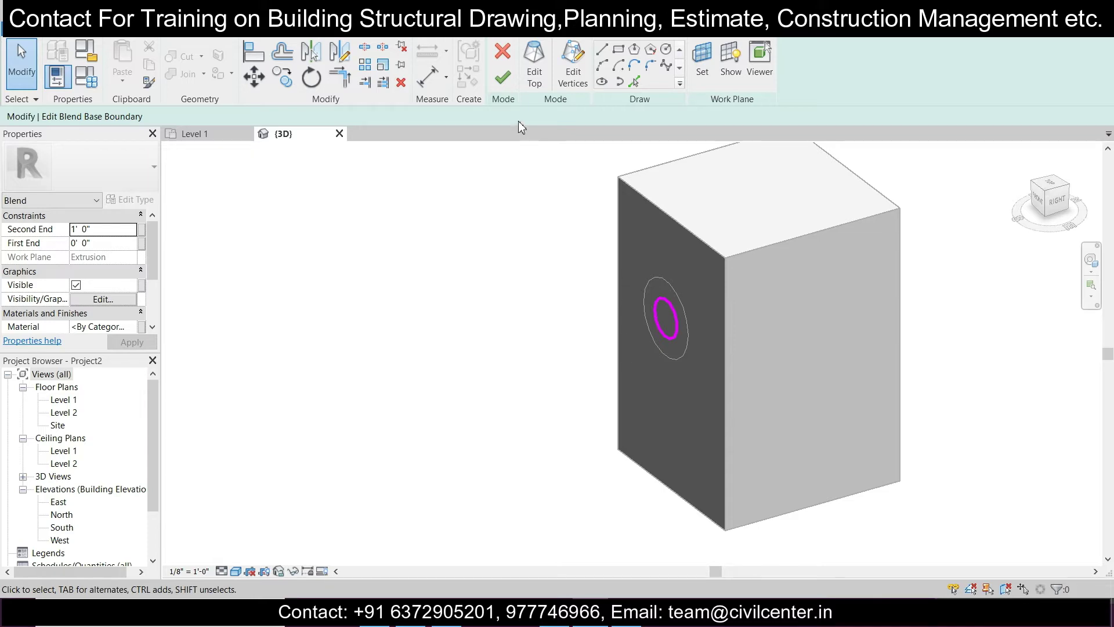
{"action": "left_click", "coordinate": [503, 77]}
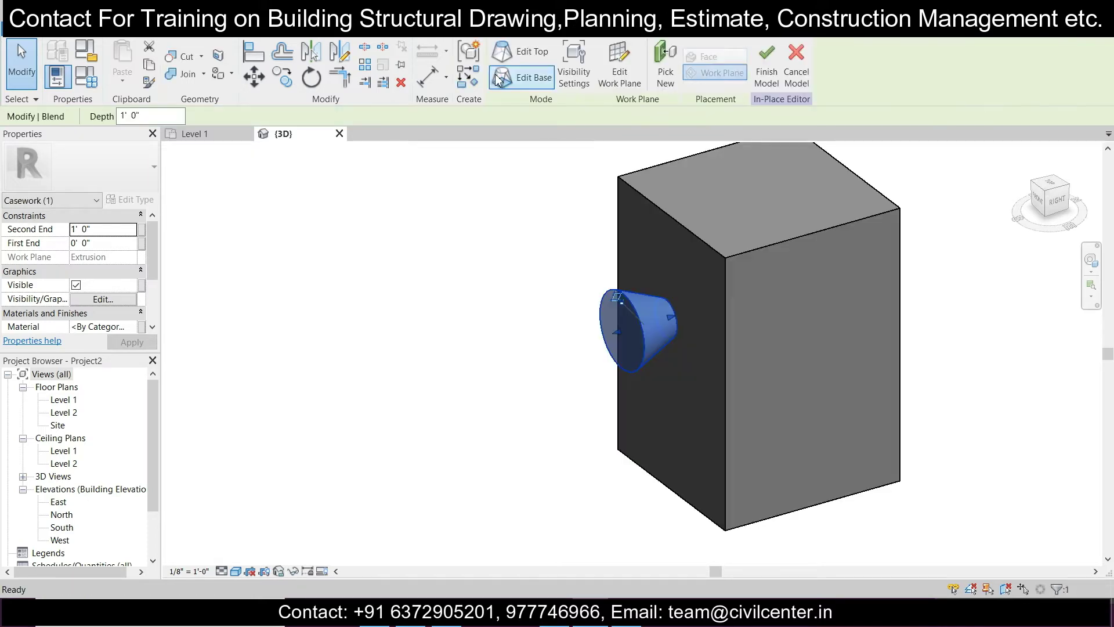
{"action": "middle_click_drag", "start_coordinate": [505, 420], "coordinate": [563, 415], "text": "shift"}
- Start a Revolve and draw a vertical axis line about 8' 5" long in the empty area beside the box
{"action": "left_click", "coordinate": [53, 35]}
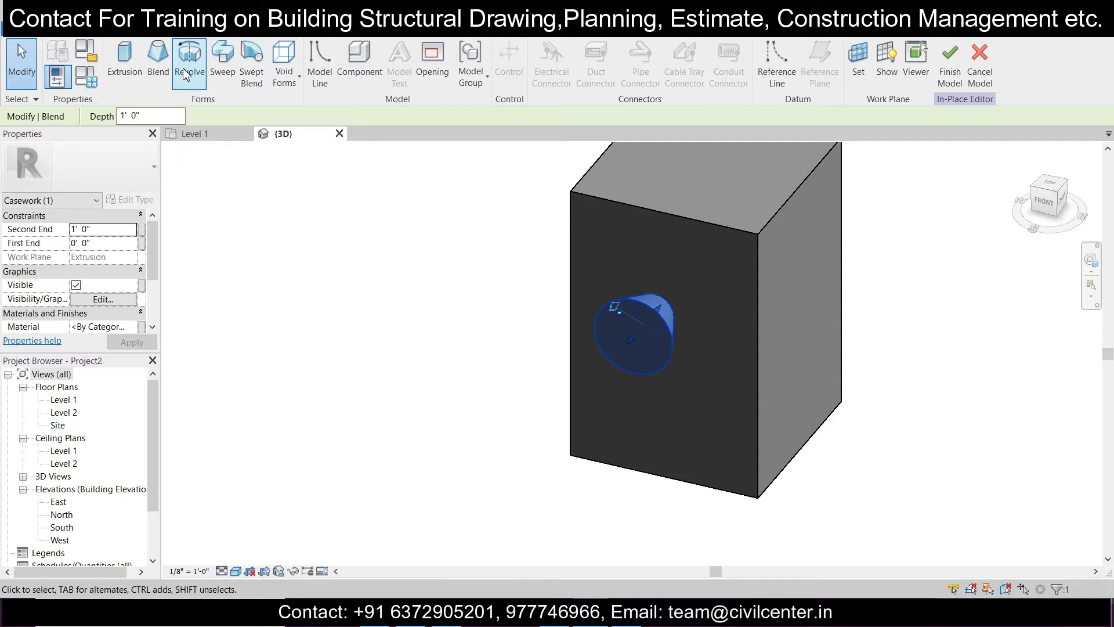
{"action": "left_click", "coordinate": [185, 75]}
{"action": "scroll", "coordinate": [402, 314], "scroll_direction": "down", "scroll_amount": 3}
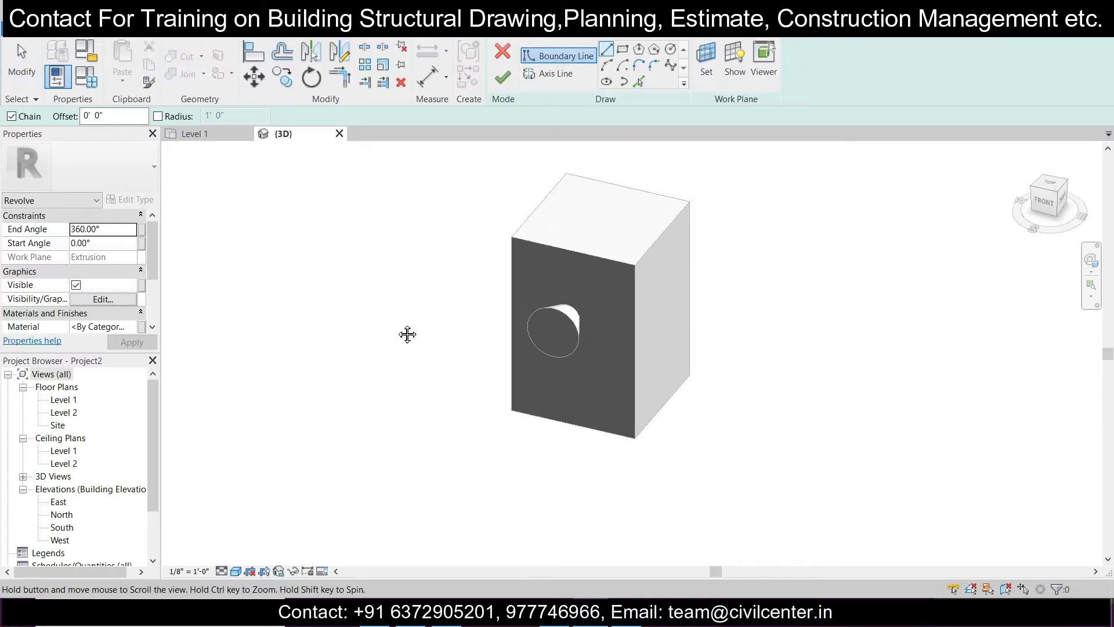
{"action": "middle_click_drag", "start_coordinate": [408, 334], "coordinate": [582, 376]}
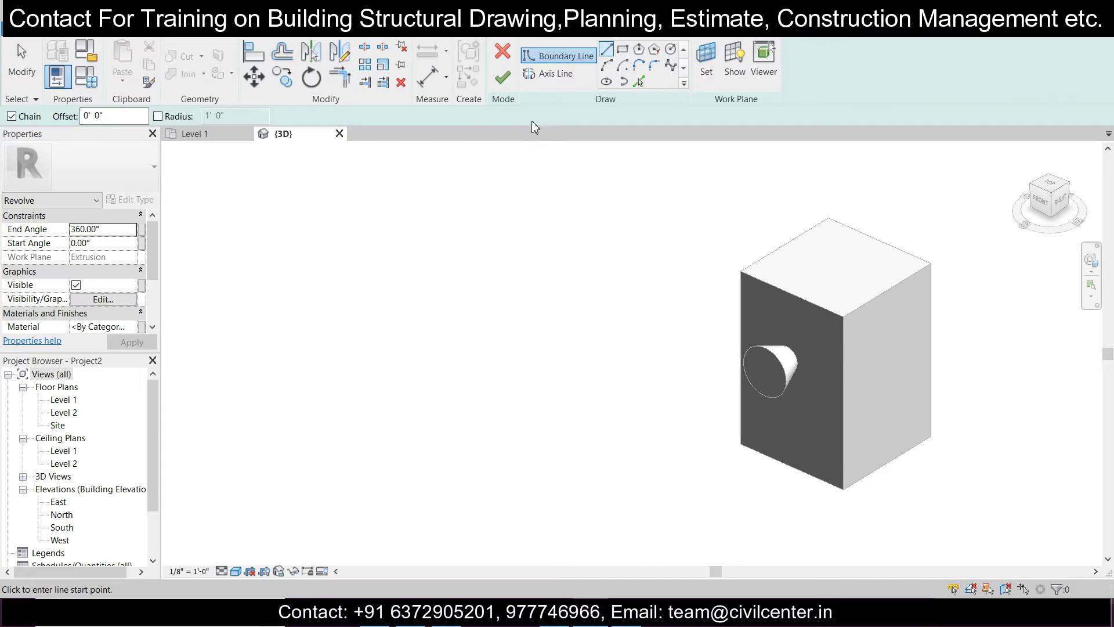
{"action": "left_click", "coordinate": [548, 76]}
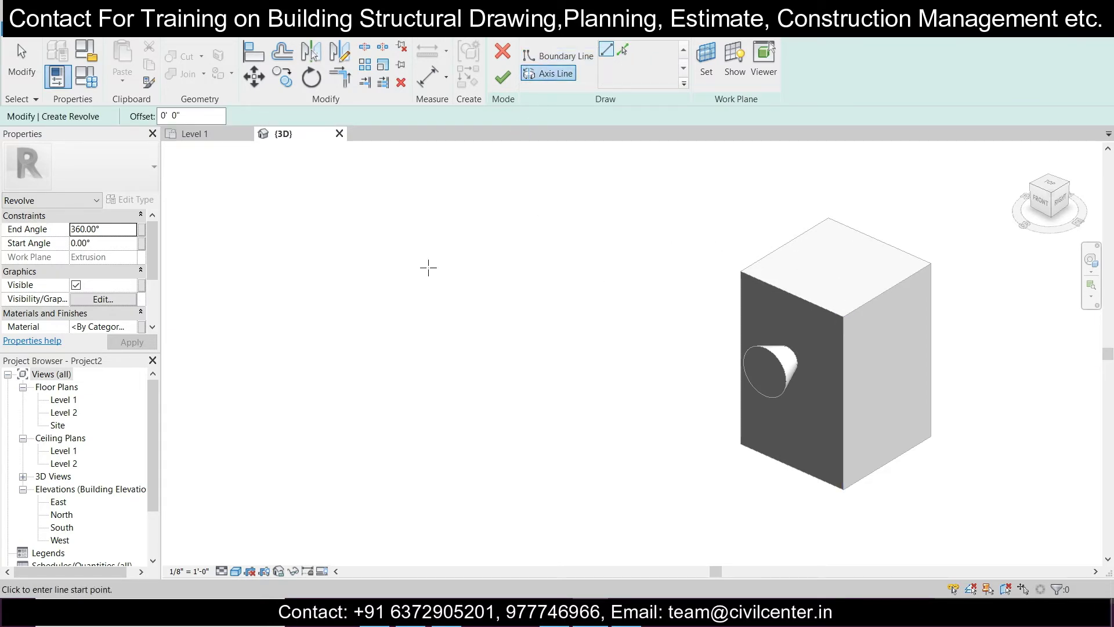
{"action": "left_click", "coordinate": [413, 180]}
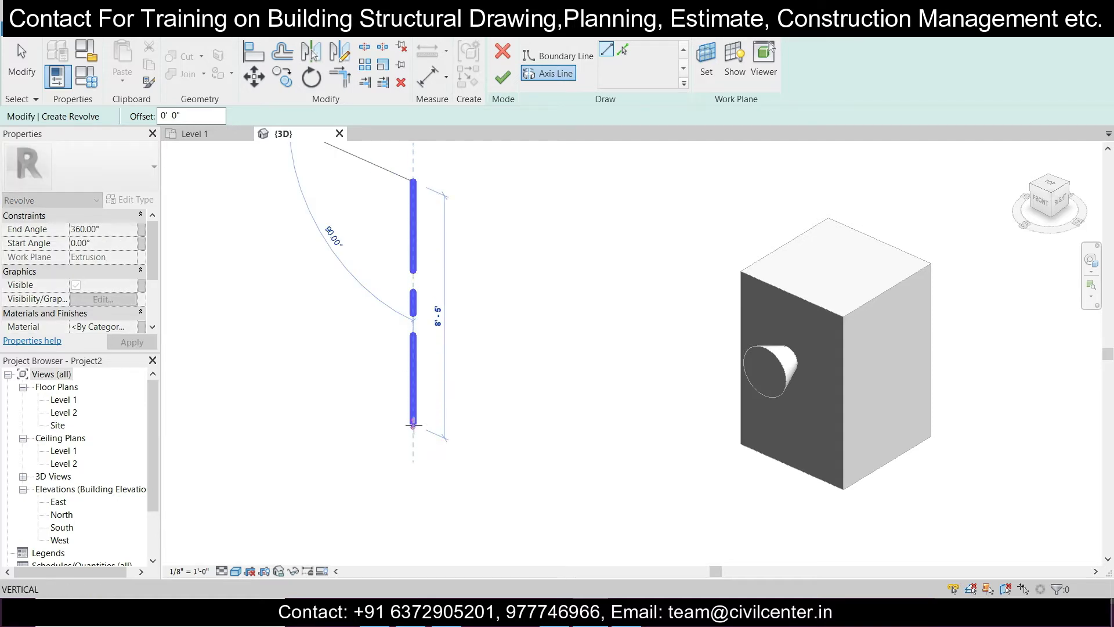
{"action": "left_click", "coordinate": [413, 423]}
{"action": "scroll", "coordinate": [464, 328], "scroll_direction": "down", "scroll_amount": 1}
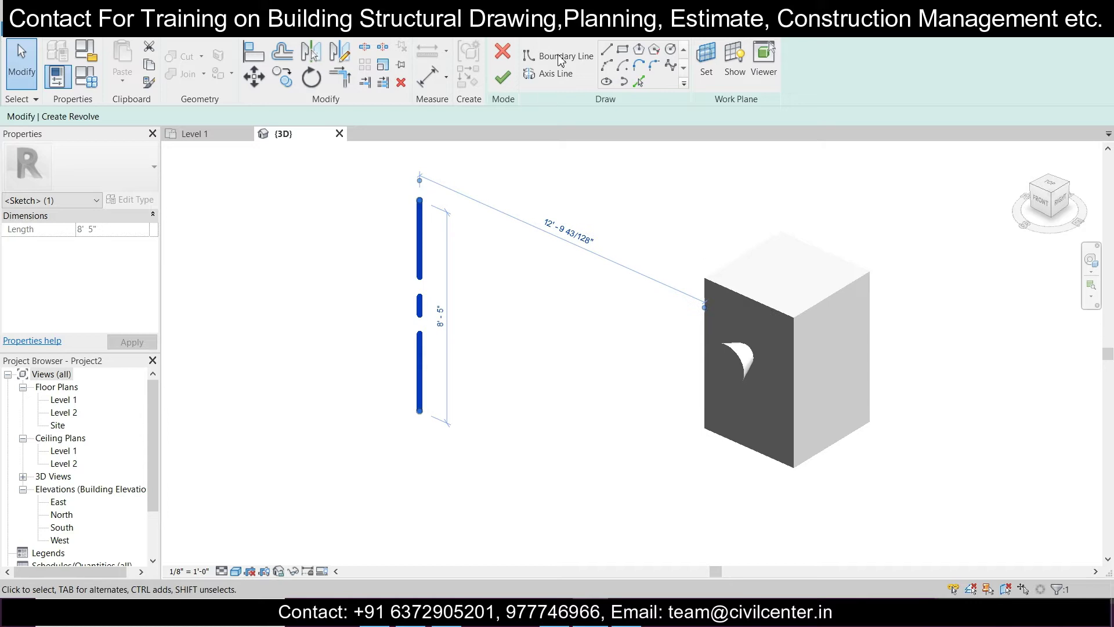
- Draw an outward-bulging boundary arc with a radius of about 2' 5" from the revolve axis's upper end
{"action": "left_click", "coordinate": [557, 56]}
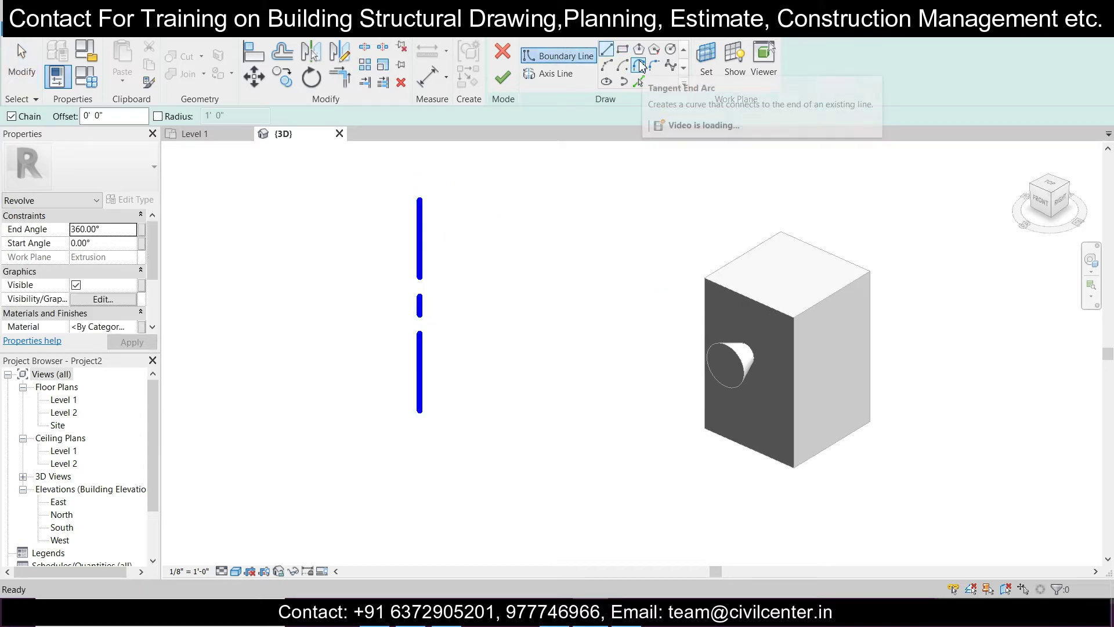
{"action": "left_click", "coordinate": [606, 65]}
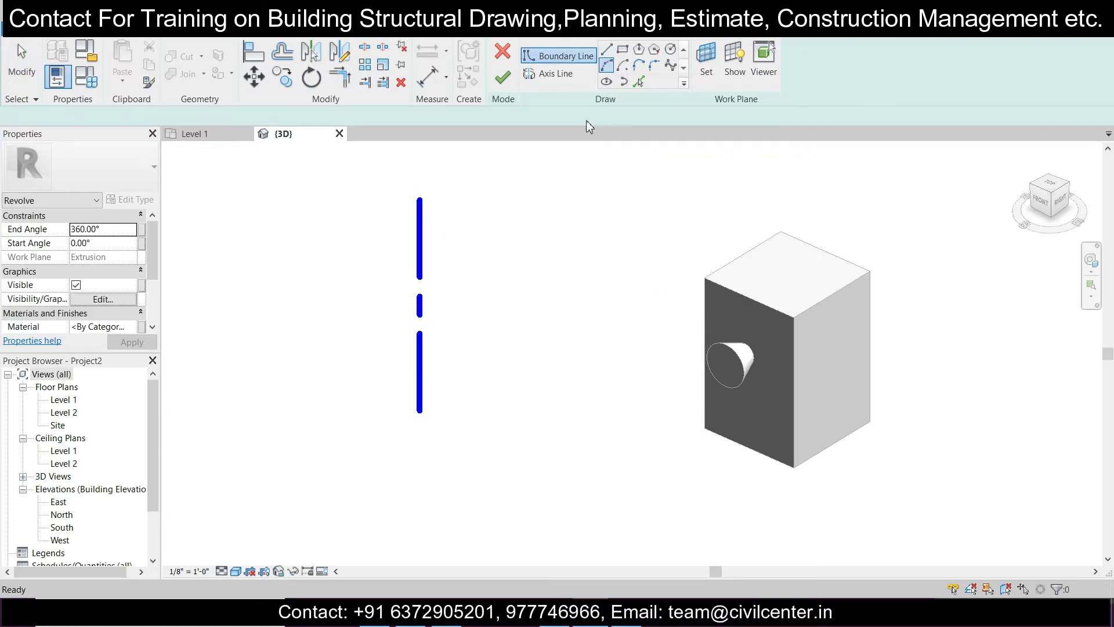
{"action": "left_click", "coordinate": [419, 200]}
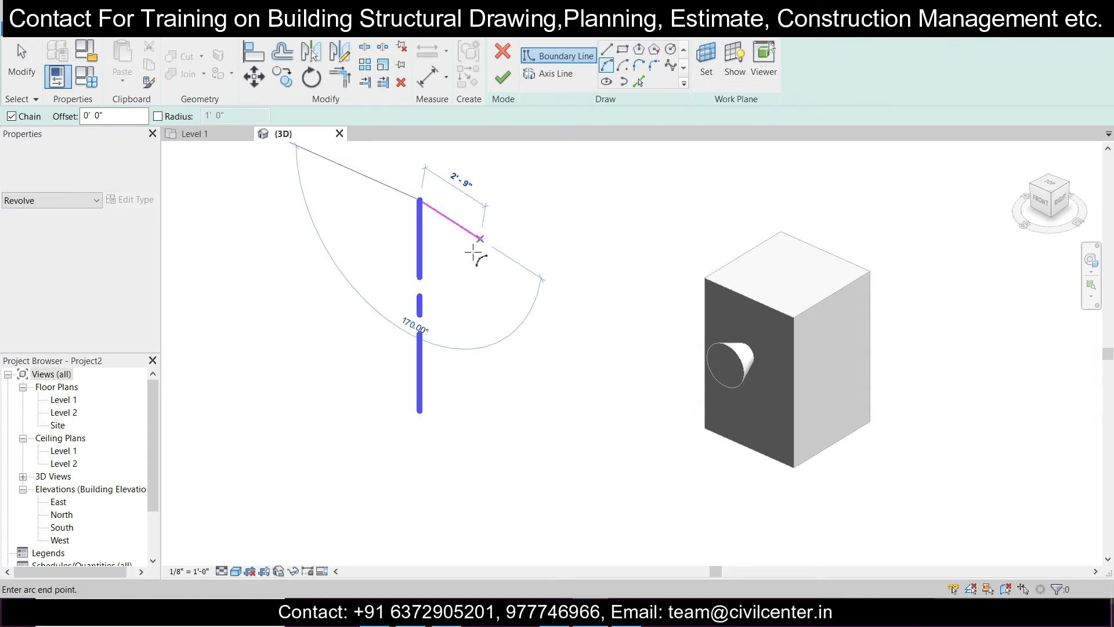
{"action": "left_click", "coordinate": [484, 310]}
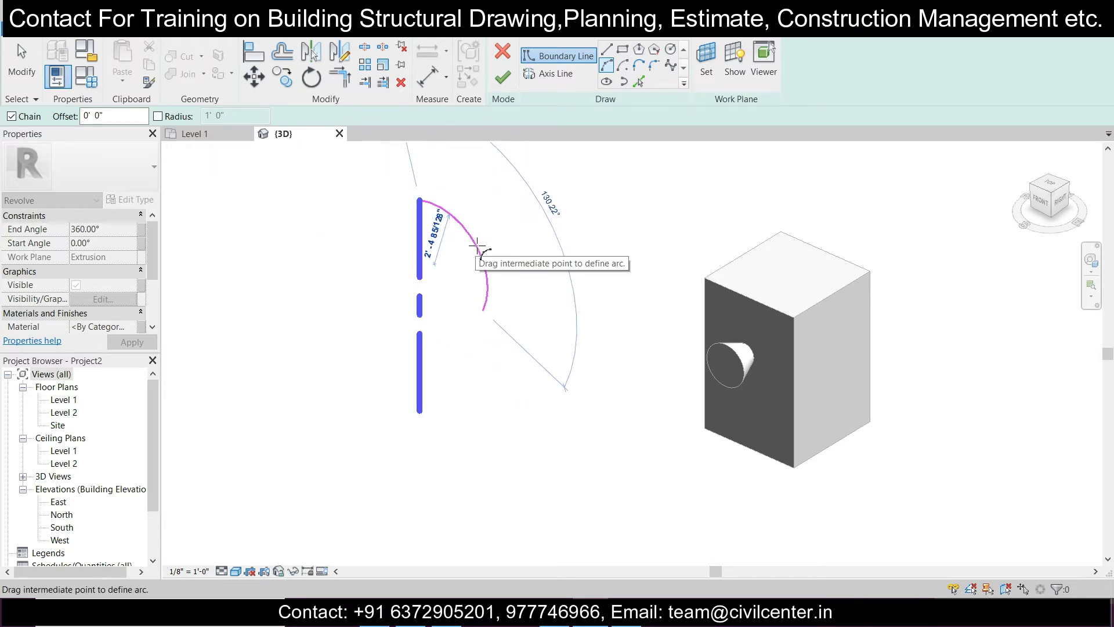
{"action": "left_click", "coordinate": [477, 246]}
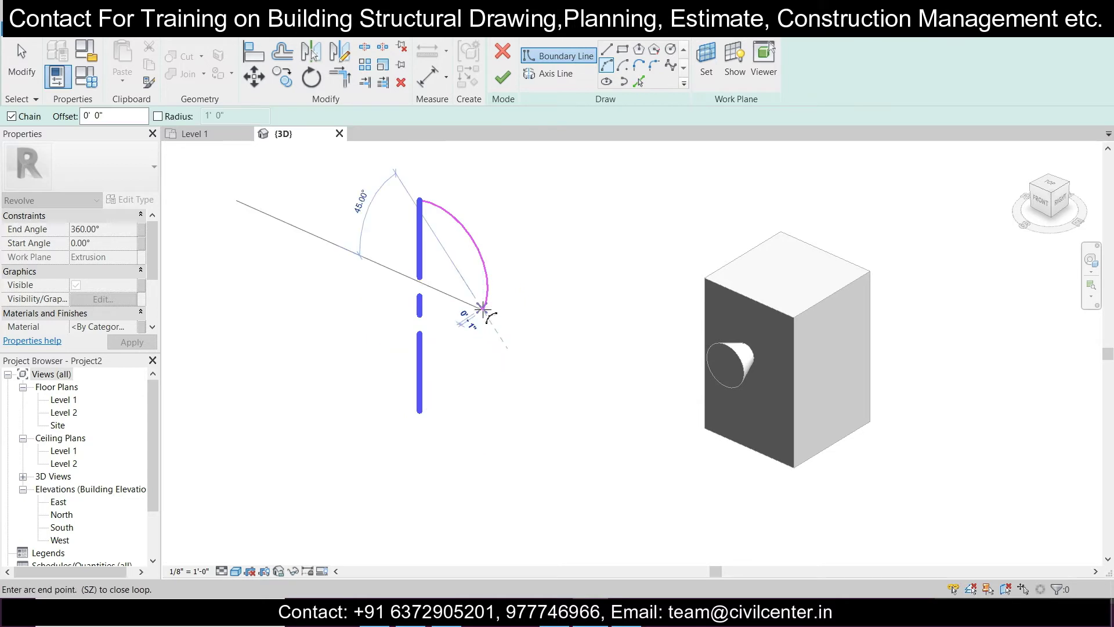
- Add a second outward-bulging boundary arc of about 2' 6" radius, running down from the first arc's lower end
{"action": "left_click", "coordinate": [516, 372]}
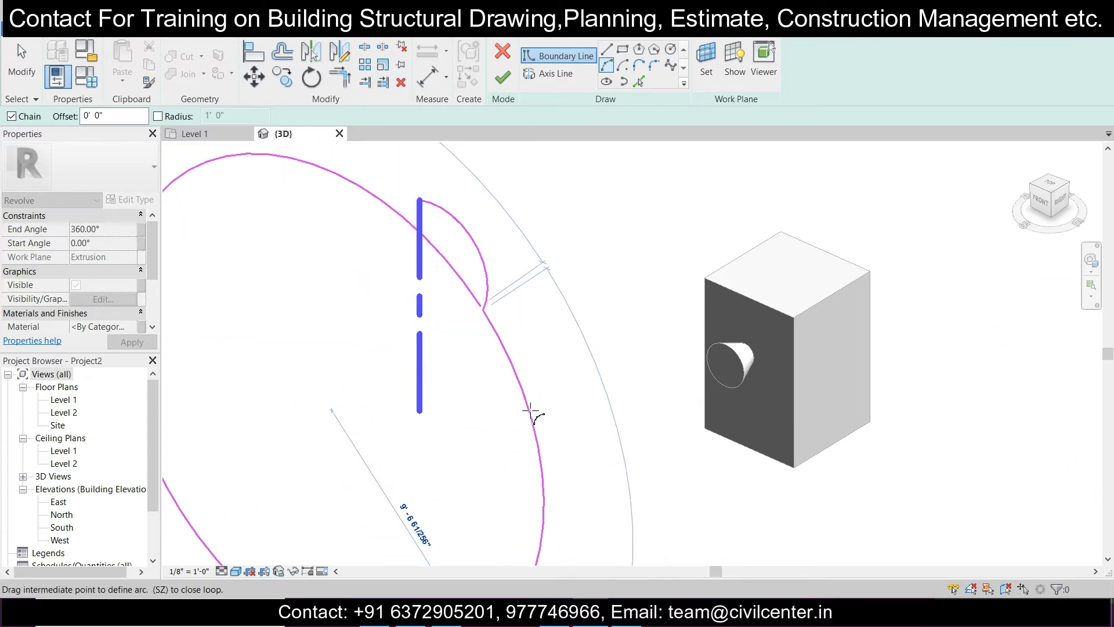
{"action": "left_click", "coordinate": [622, 67]}
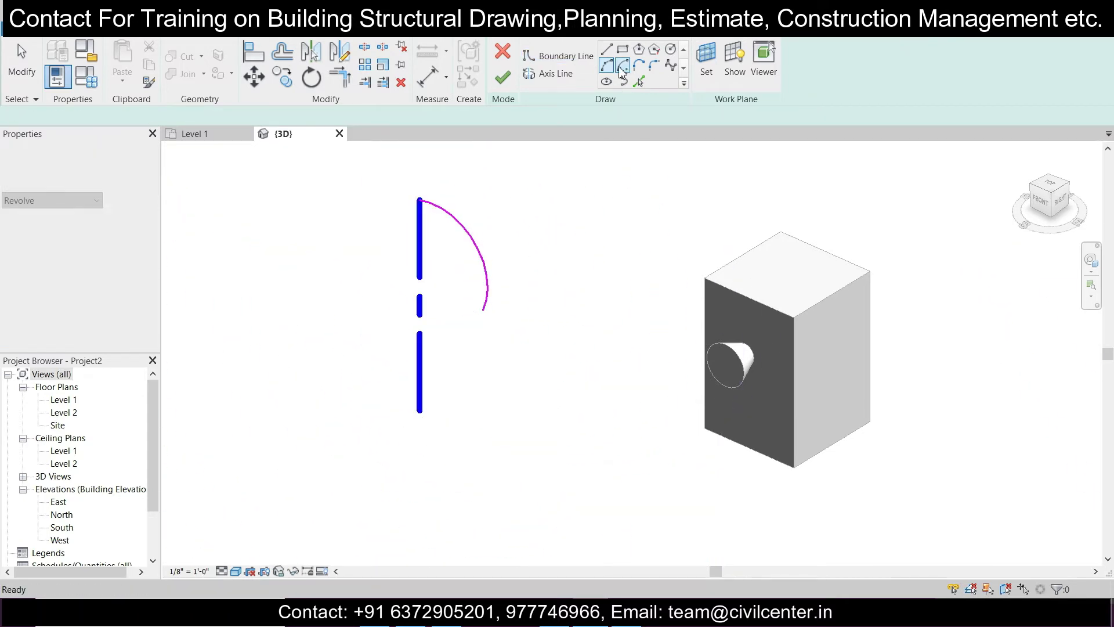
{"action": "left_click", "coordinate": [484, 311]}
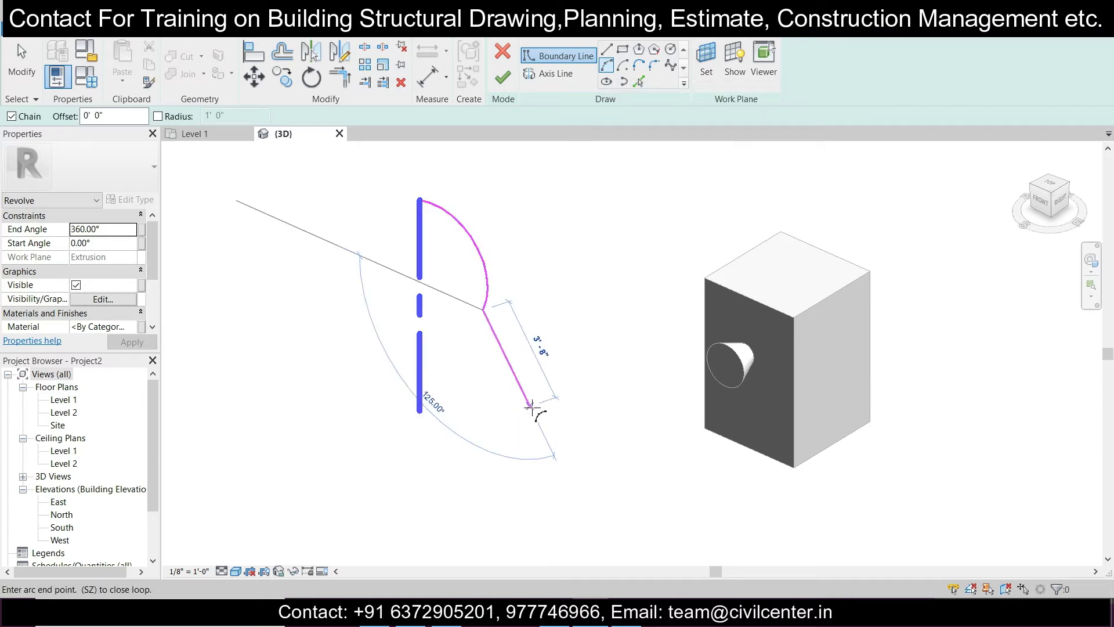
{"action": "left_click", "coordinate": [531, 415]}
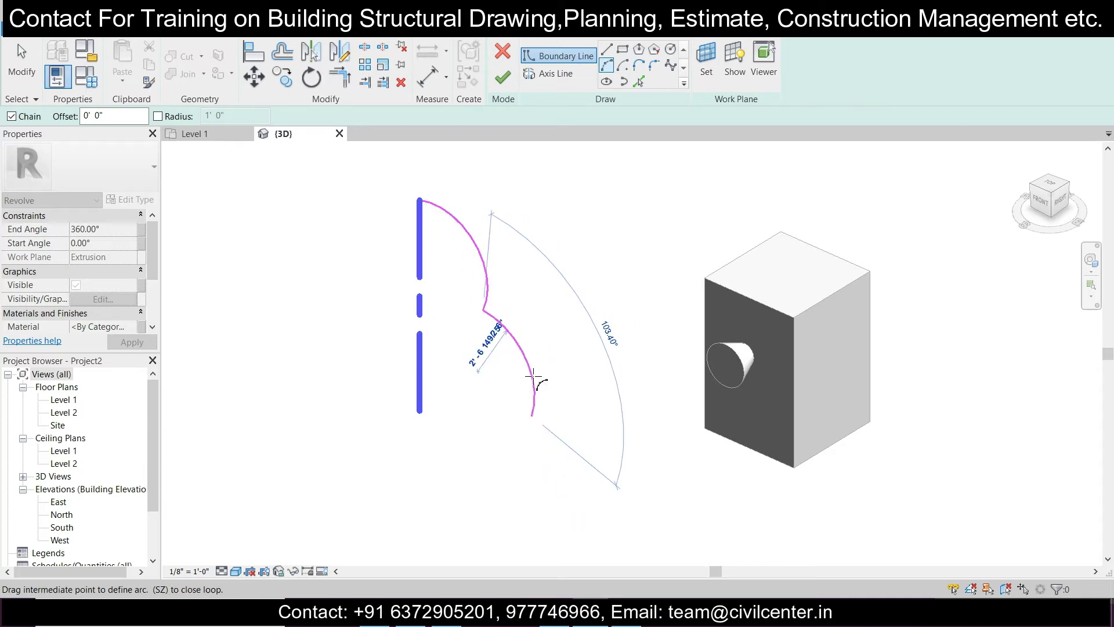
{"action": "left_click", "coordinate": [533, 376]}
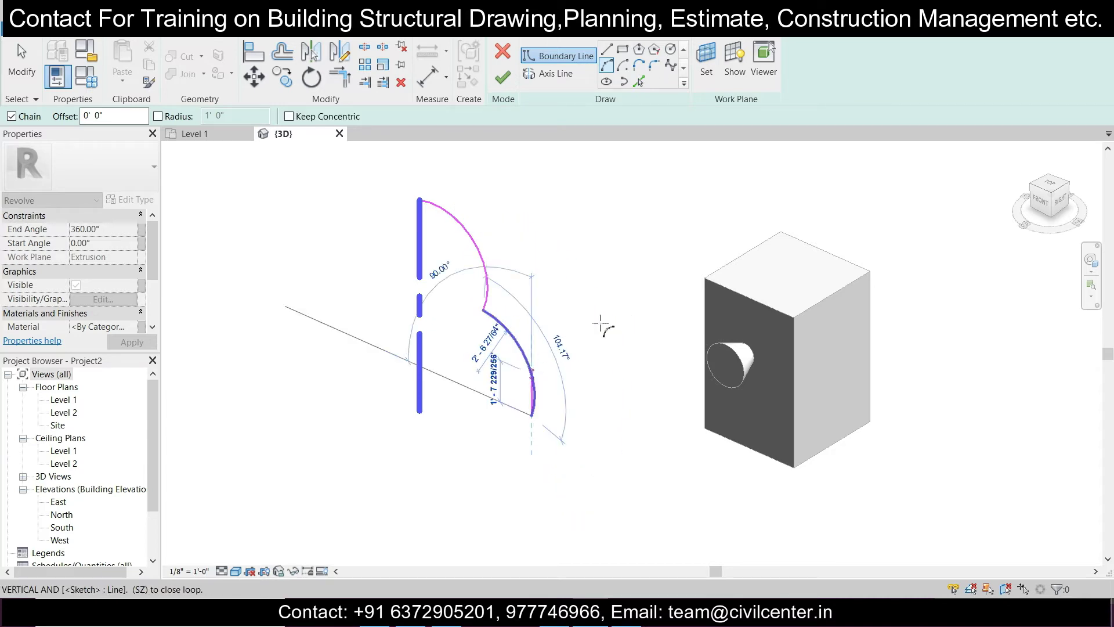
- Try to finish the revolve with the open two-arc profile, and return to the sketch
{"action": "left_click", "coordinate": [502, 77]}
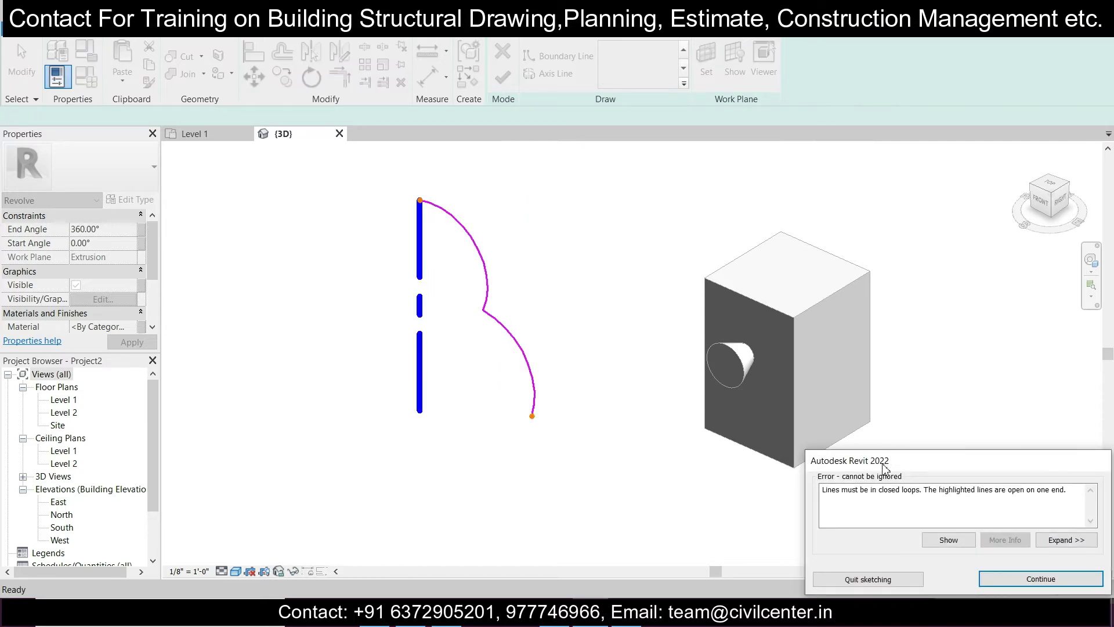
{"action": "left_click_drag", "start_coordinate": [884, 468], "coordinate": [666, 309]}
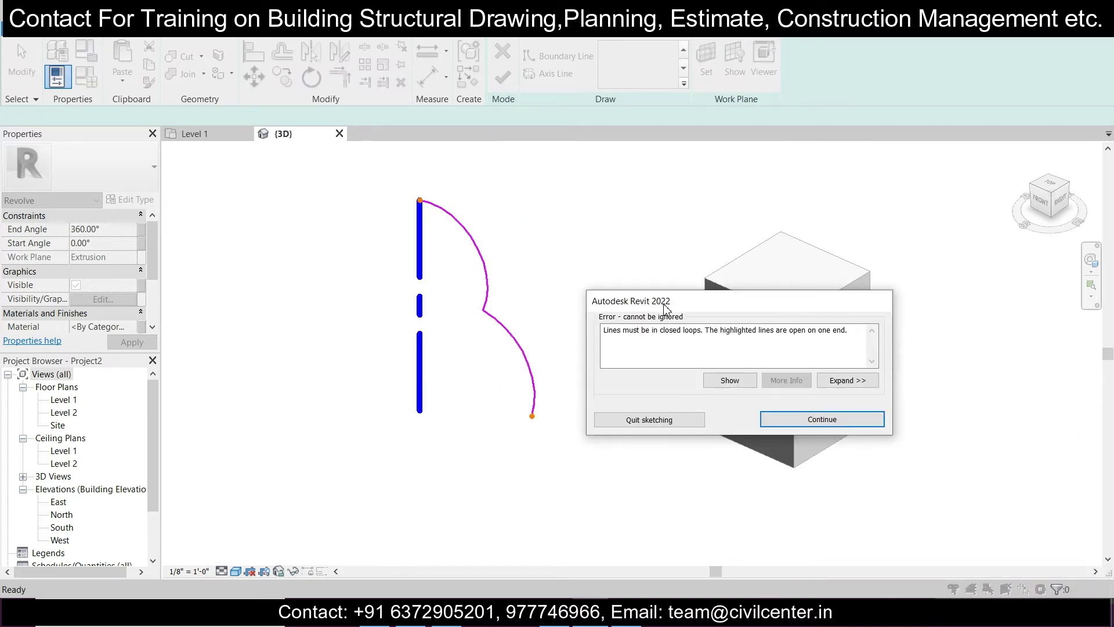
{"action": "left_click", "coordinate": [805, 420]}
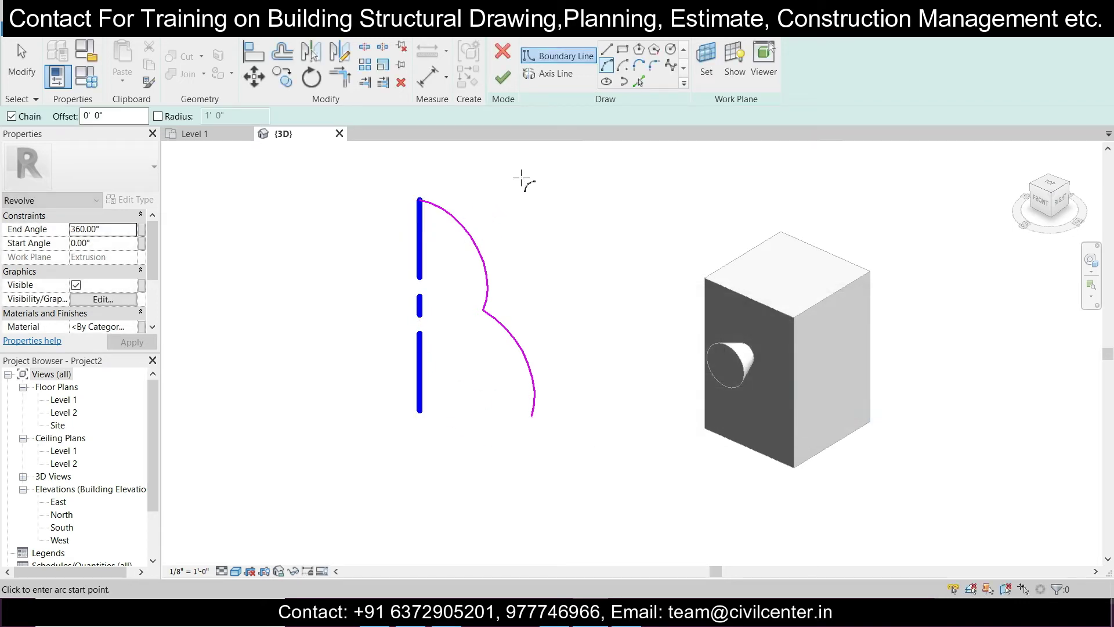
- Offset copies of both boundary arcs 3" toward the axis with Pick Lines
{"action": "left_click", "coordinate": [640, 83]}
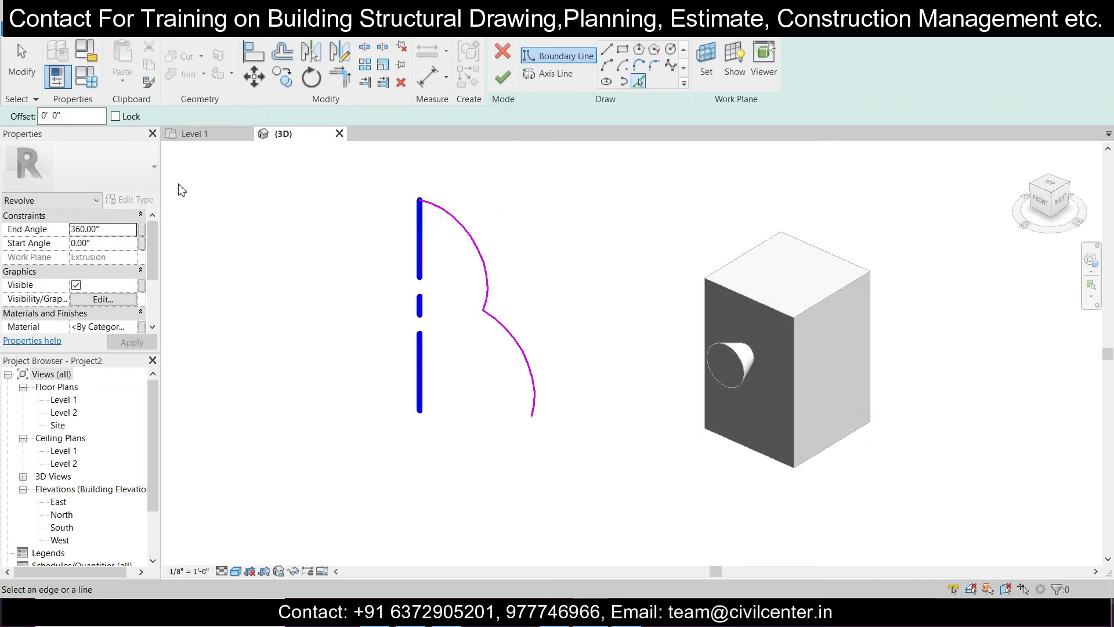
{"action": "left_click", "coordinate": [73, 116]}
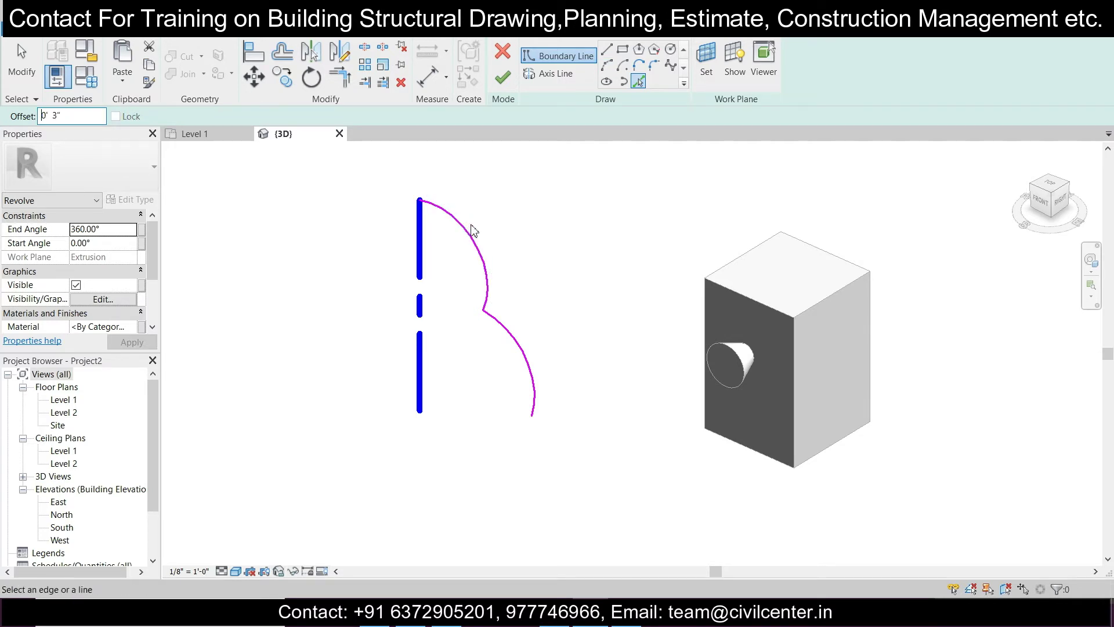
{"action": "left_click", "coordinate": [470, 244]}
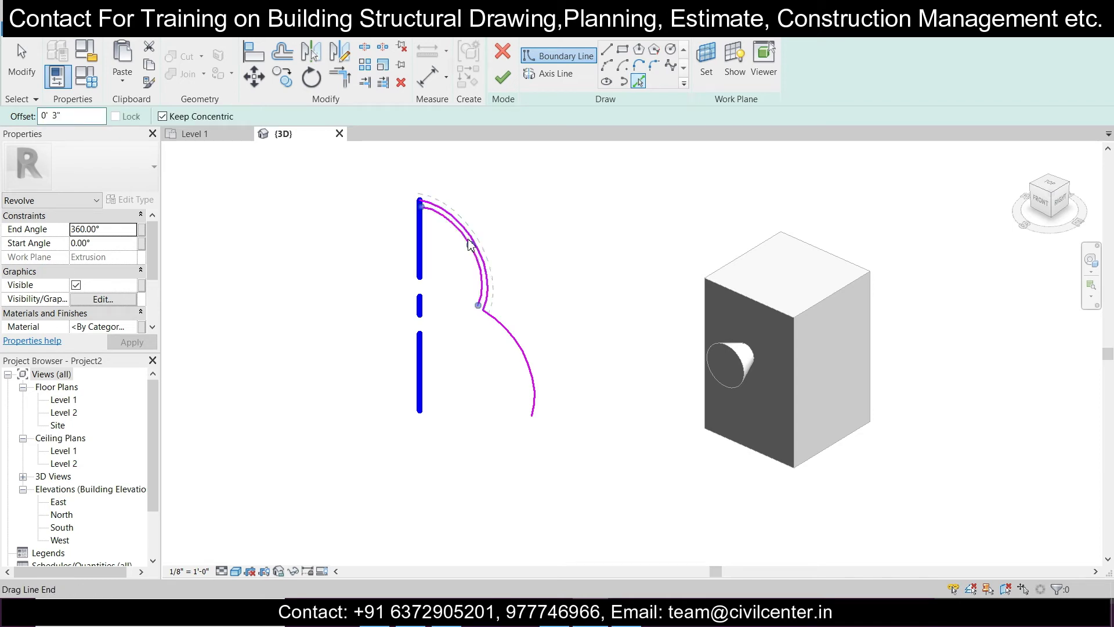
{"action": "left_click", "coordinate": [497, 328]}
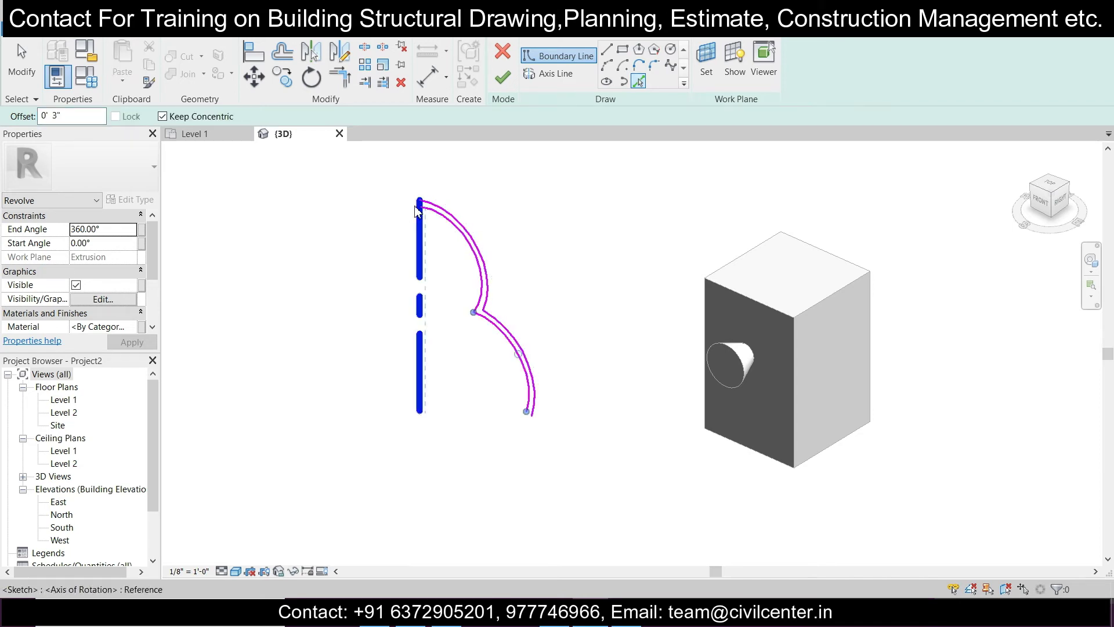
- Reset the line offset to 0 and join the upper ends of the inner and outer arcs with a short line
{"action": "scroll", "coordinate": [414, 188], "scroll_direction": "up", "scroll_amount": 5}
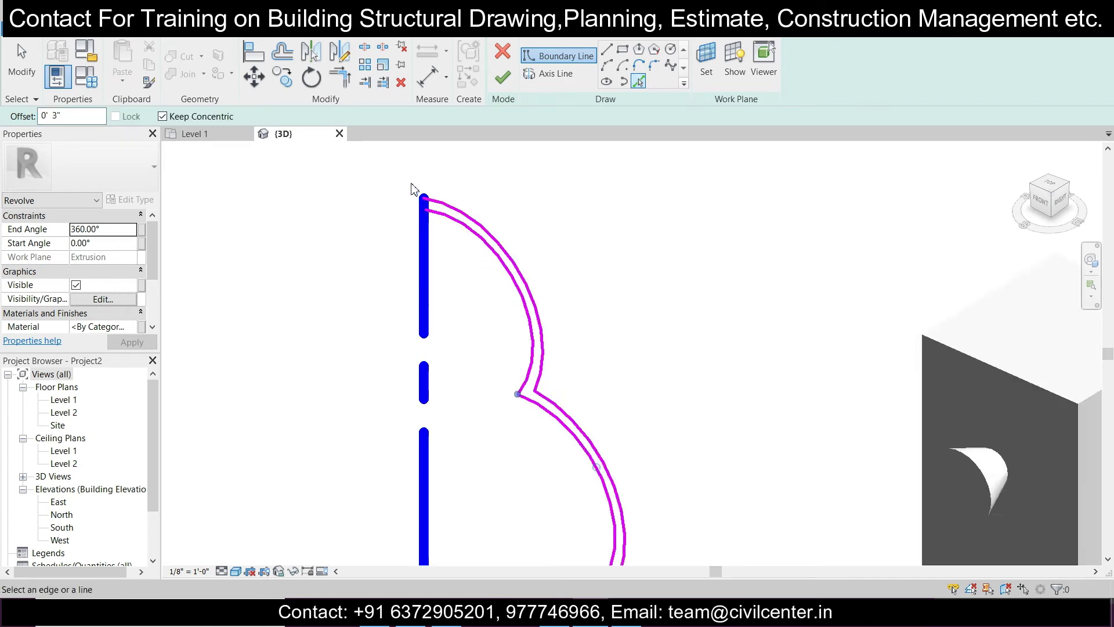
{"action": "left_click", "coordinate": [608, 49]}
{"action": "left_click", "coordinate": [434, 225]}
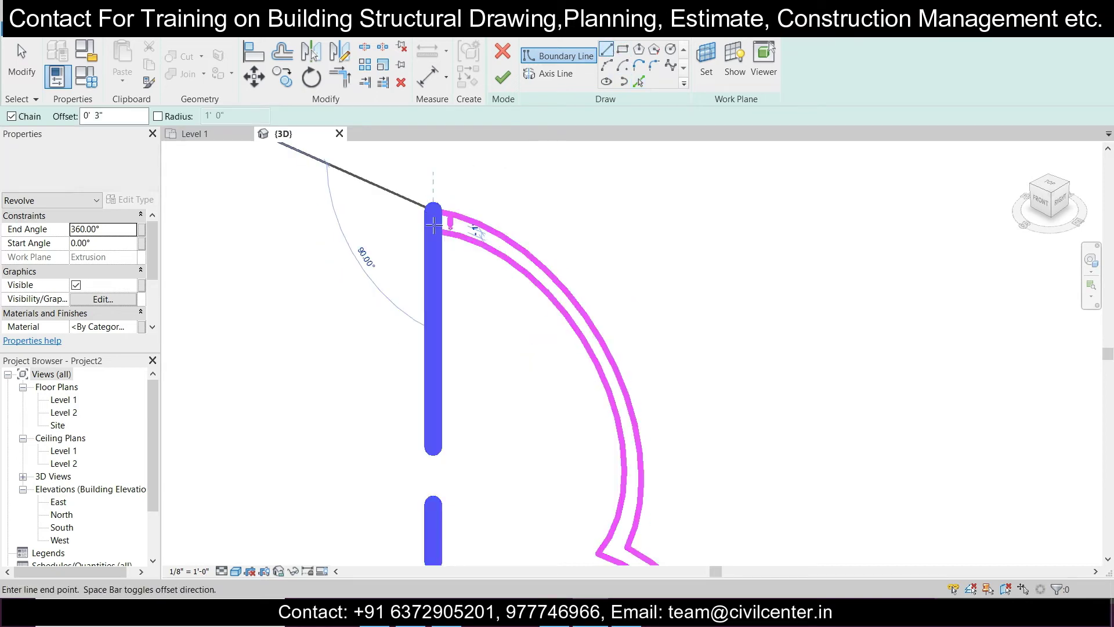
{"action": "key", "text": "Escape"}
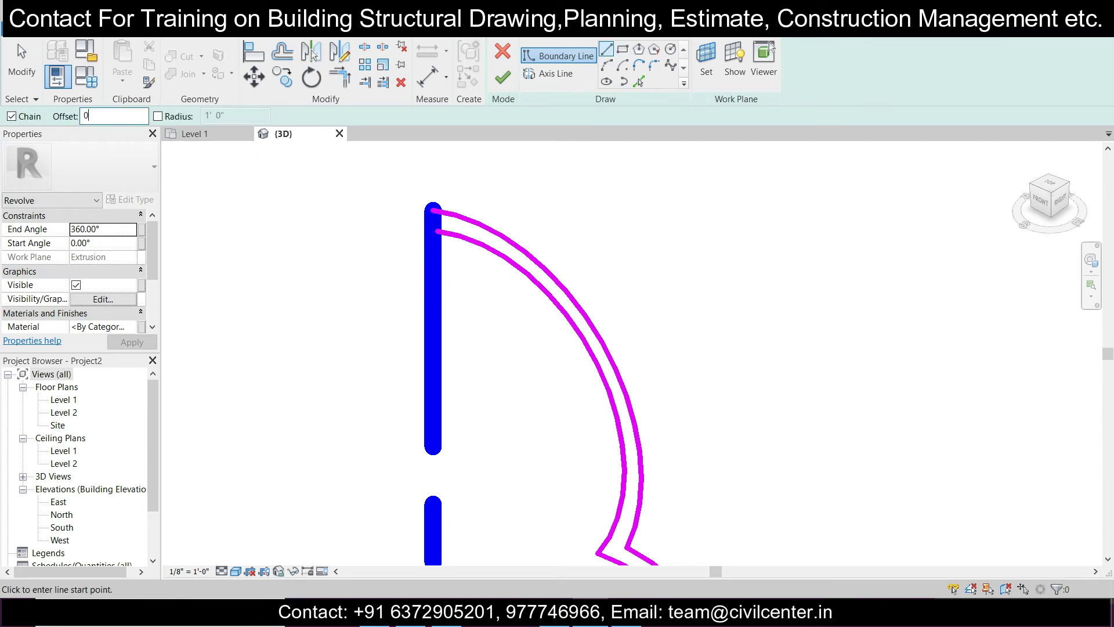
{"action": "left_click", "coordinate": [434, 210]}
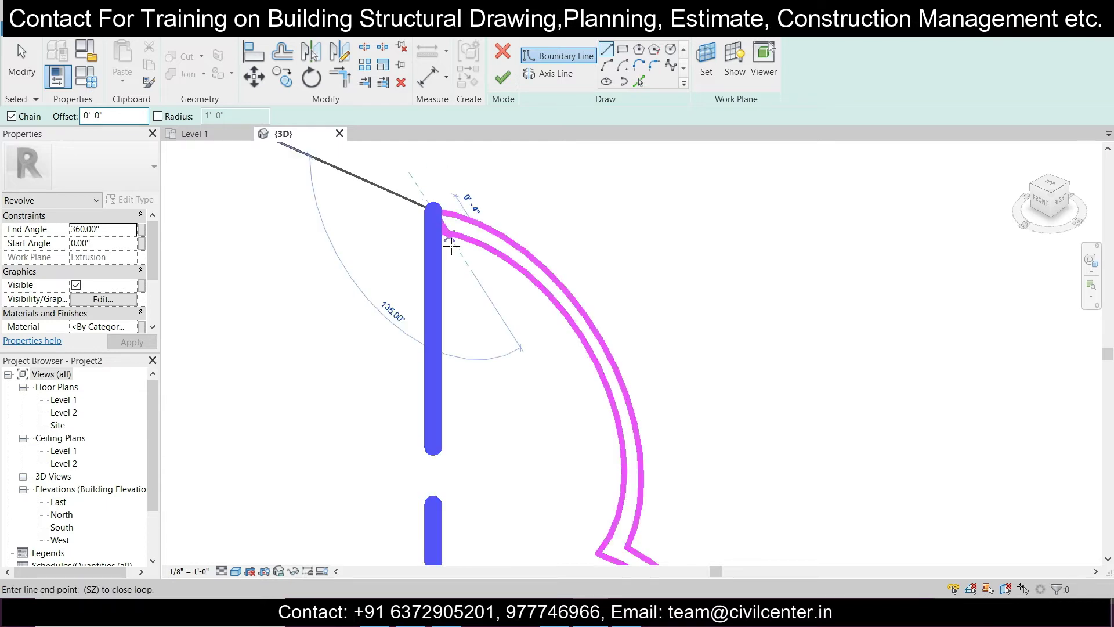
{"action": "scroll", "coordinate": [438, 235], "scroll_direction": "up", "scroll_amount": 3}
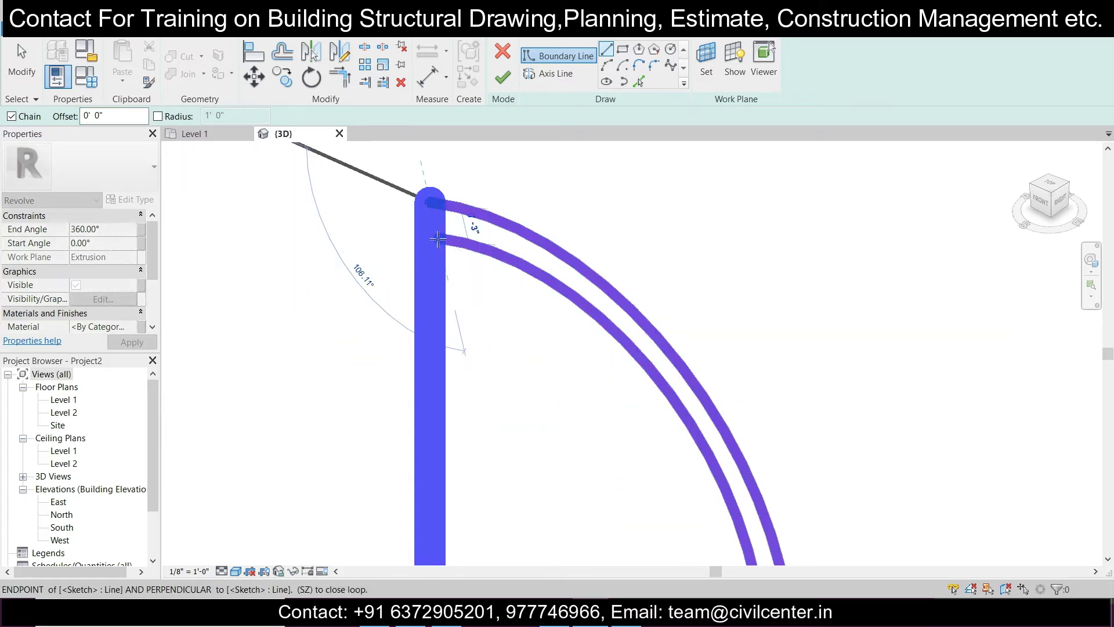
{"action": "key", "text": "Escape"}
- Close the profile's lower end with a short line between the inner and outer arcs
{"action": "scroll", "coordinate": [470, 316], "scroll_direction": "down", "scroll_amount": 3}
{"action": "middle_click_drag", "start_coordinate": [460, 316], "coordinate": [420, 83]}
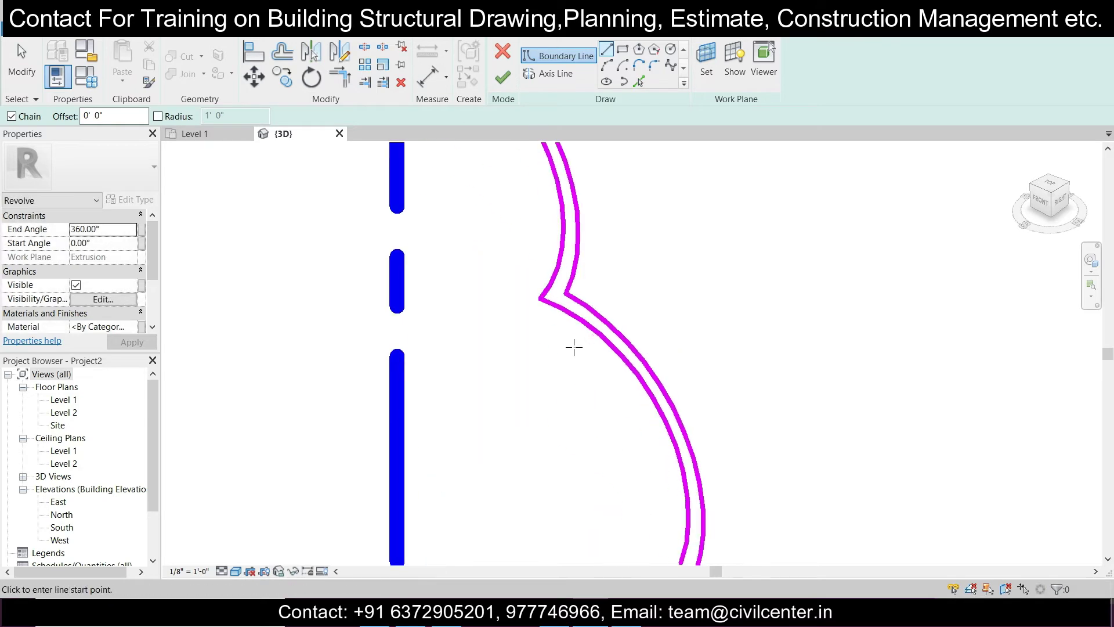
{"action": "scroll", "coordinate": [547, 319], "scroll_direction": "up", "scroll_amount": 4}
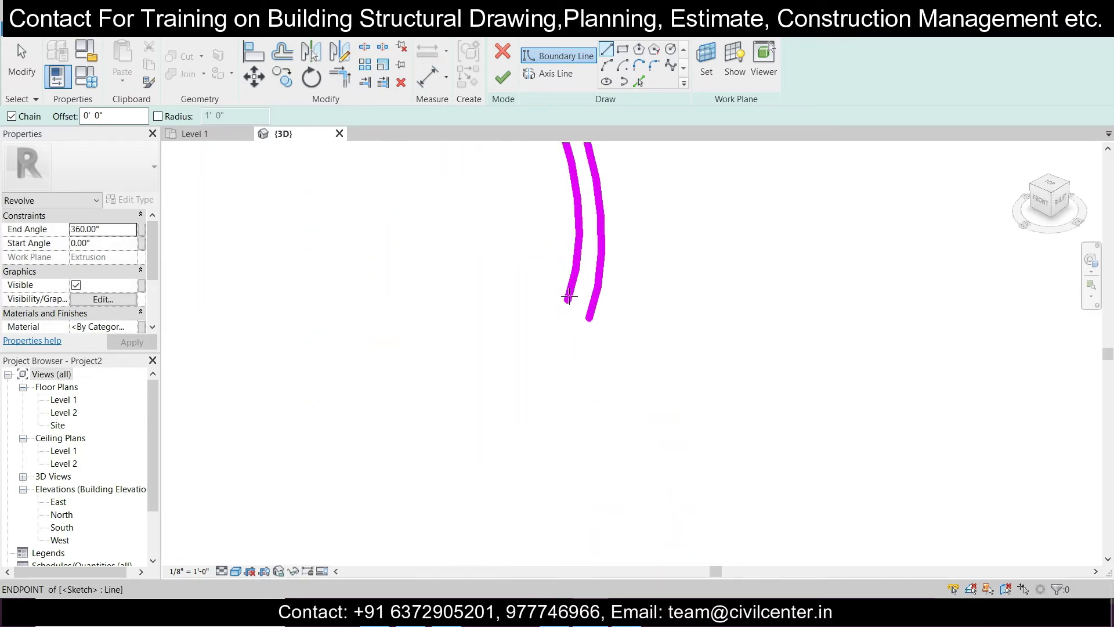
{"action": "left_click", "coordinate": [569, 296]}
{"action": "left_click", "coordinate": [589, 318]}
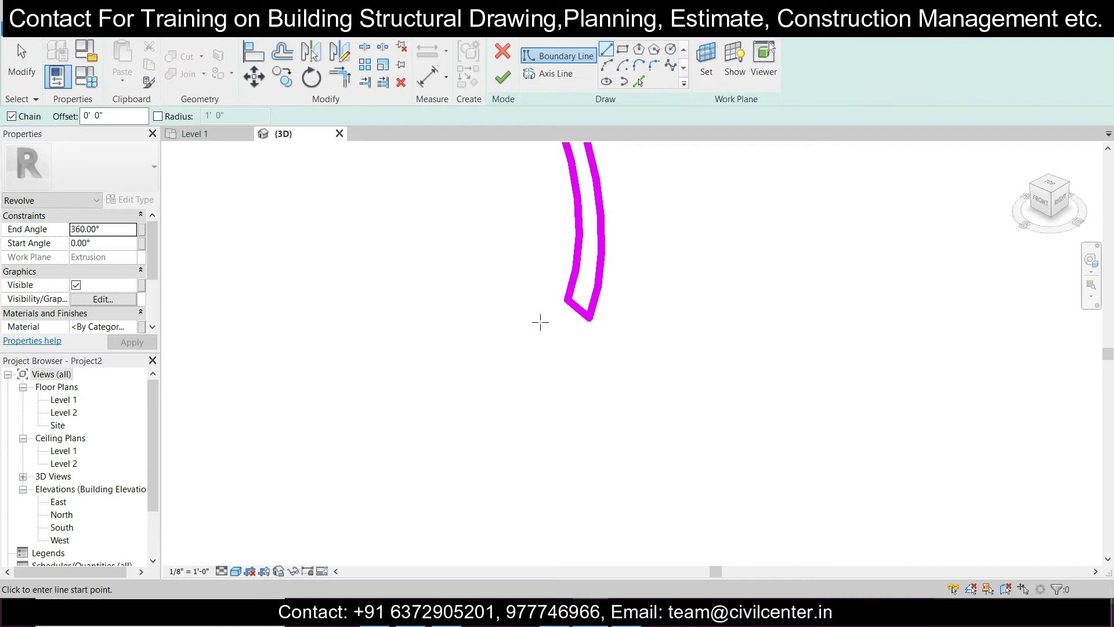
- Finish the 360° revolve, deselect it and view the model from the front
{"action": "scroll", "coordinate": [517, 333], "scroll_direction": "down", "scroll_amount": 5}
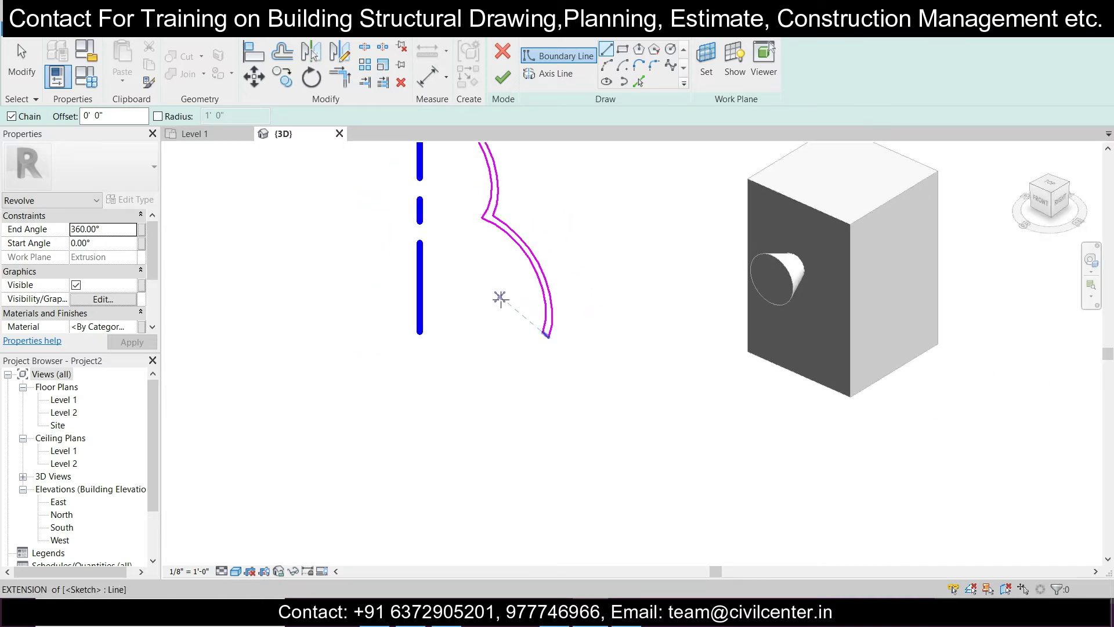
{"action": "middle_click_drag", "start_coordinate": [500, 296], "coordinate": [510, 320]}
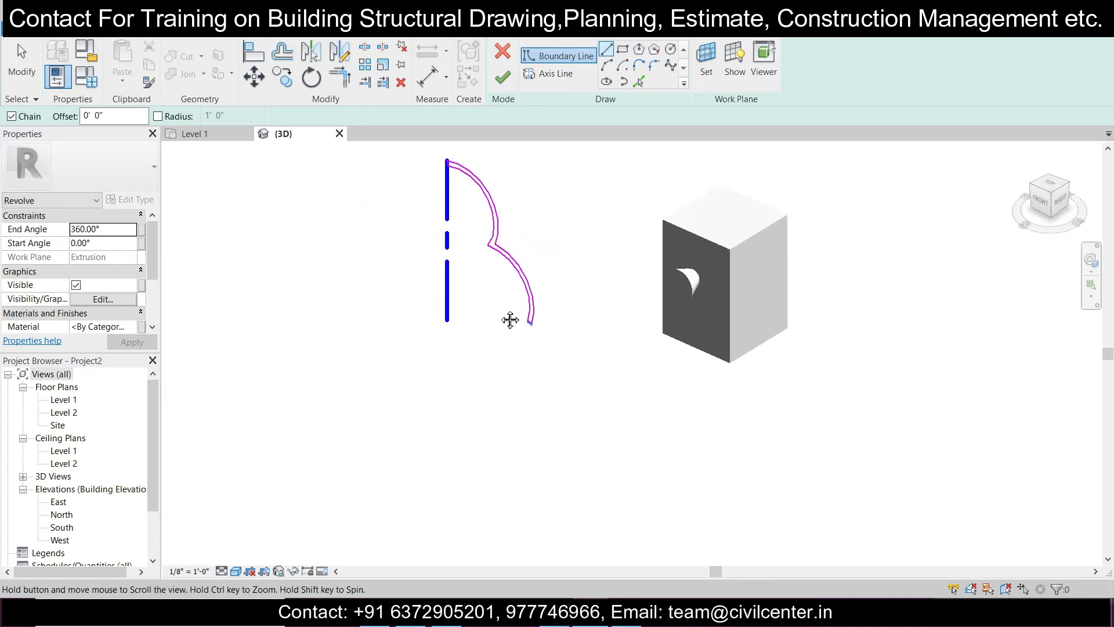
{"action": "left_click", "coordinate": [510, 79]}
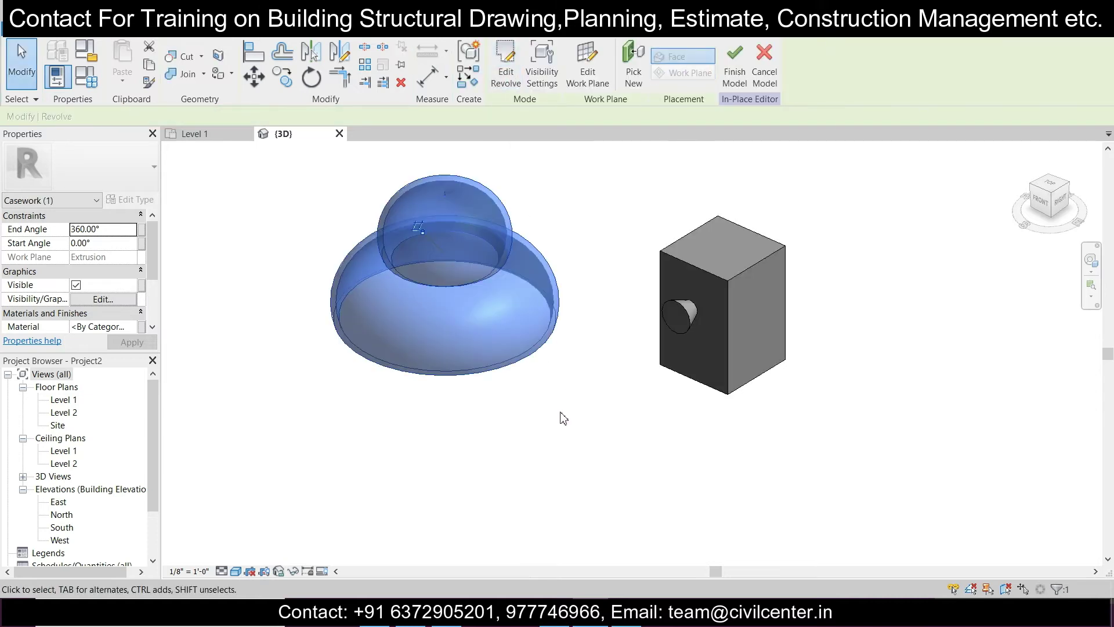
{"action": "mouse_move", "coordinate": [562, 418]}
{"action": "middle_mouse_down", "text": "shift"}
{"action": "mouse_move", "coordinate": [507, 373]}
{"action": "mouse_move", "coordinate": [661, 361]}
{"action": "middle_mouse_up", "text": "shift"}
{"action": "left_click", "coordinate": [661, 359]}
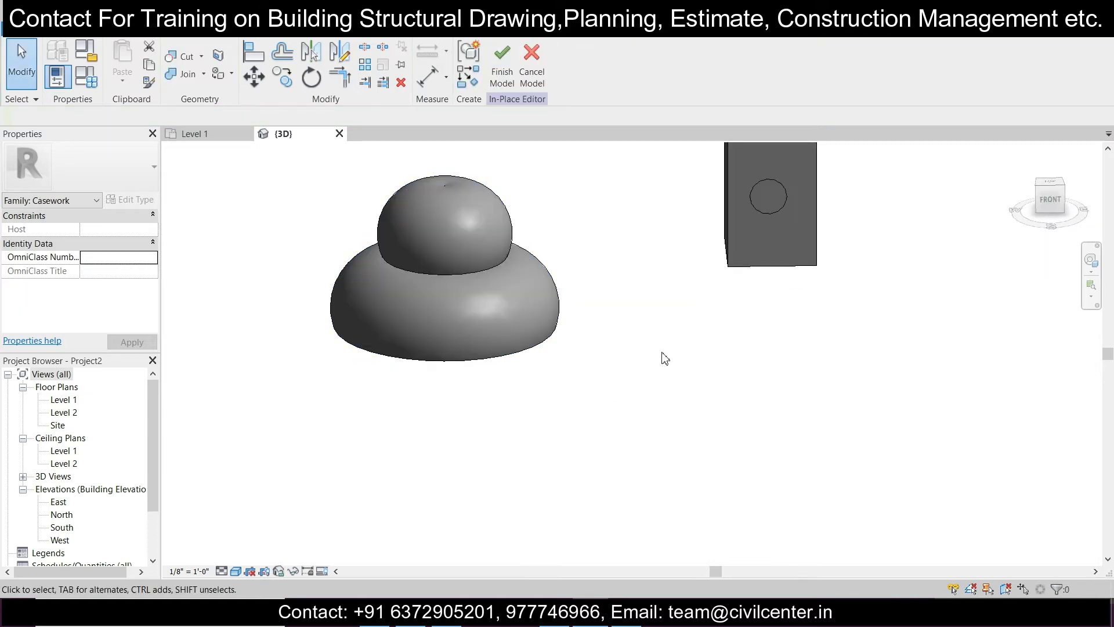
- Start a Sweep and pick the four top edges of the box as its closed path
{"action": "left_click", "coordinate": [65, 34]}
{"action": "middle_click_drag", "start_coordinate": [668, 422], "coordinate": [528, 418], "text": "shift"}
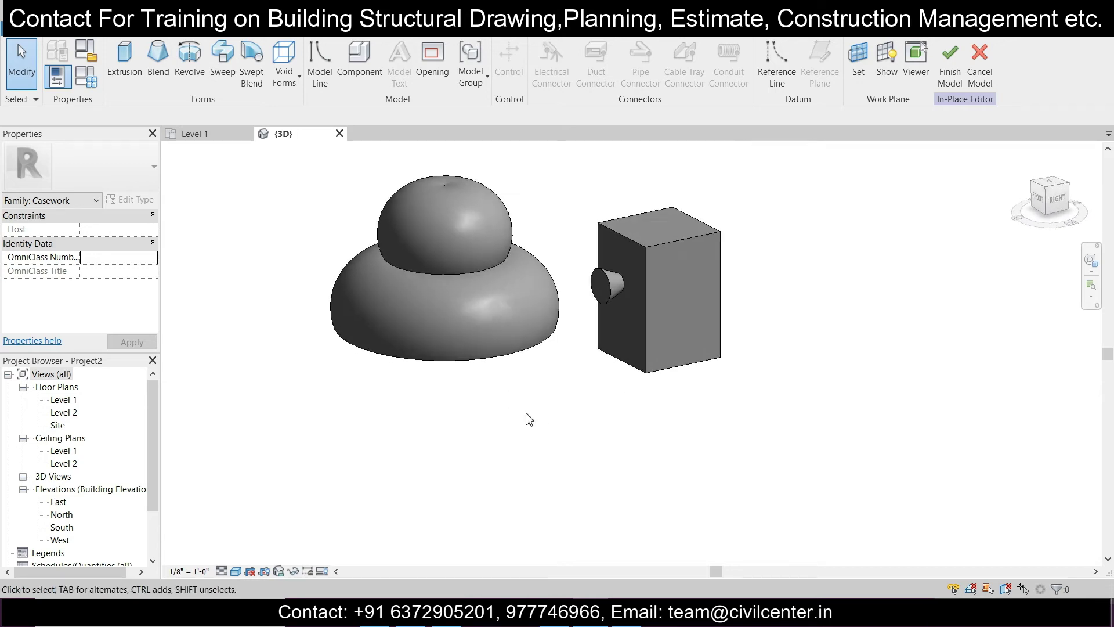
{"action": "scroll", "coordinate": [528, 418], "scroll_direction": "up", "scroll_amount": 2}
{"action": "scroll", "coordinate": [525, 413], "scroll_direction": "down", "scroll_amount": 2}
{"action": "scroll", "coordinate": [500, 402], "scroll_direction": "up", "scroll_amount": 1}
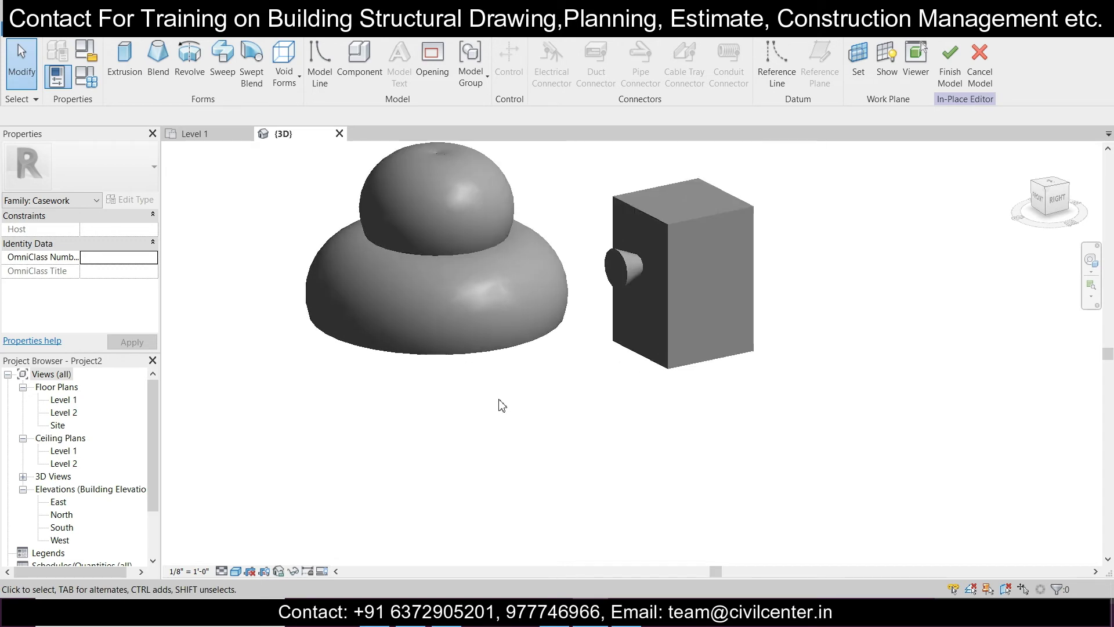
{"action": "middle_click_drag", "start_coordinate": [499, 403], "coordinate": [518, 450], "text": "shift"}
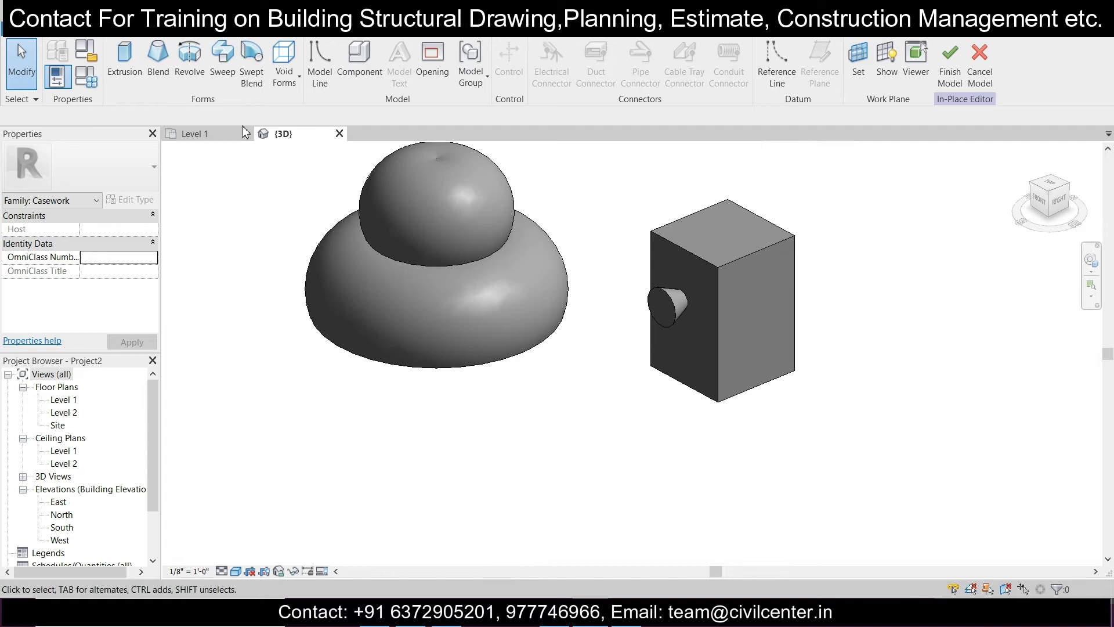
{"action": "left_click", "coordinate": [236, 58]}
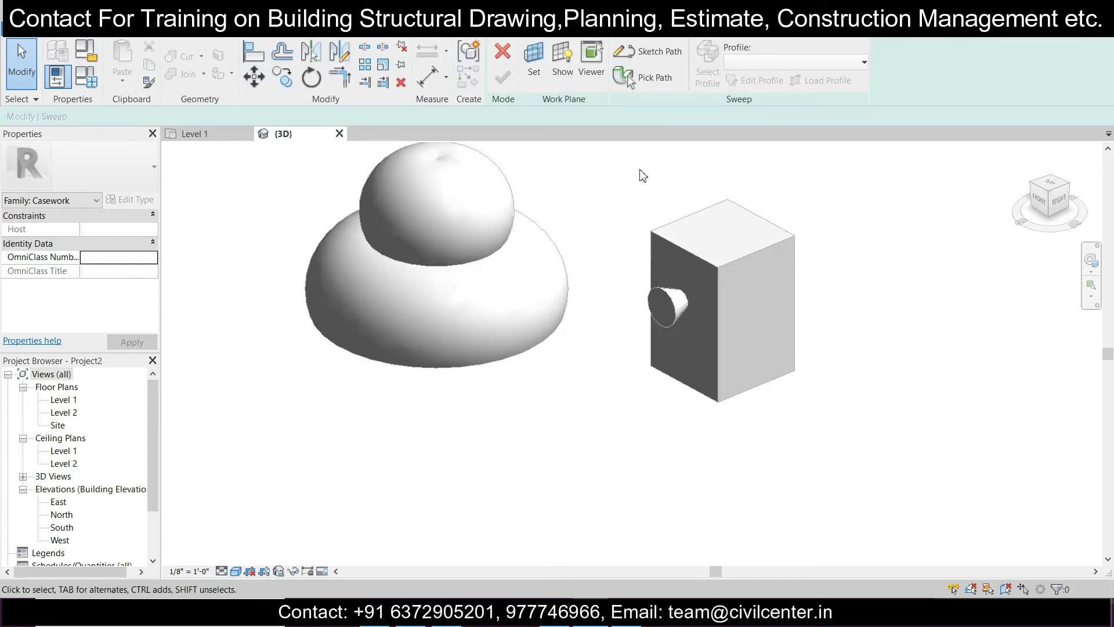
{"action": "mouse_move", "coordinate": [604, 233]}
{"action": "middle_mouse_down", "text": "shift"}
{"action": "mouse_move", "coordinate": [691, 259]}
{"action": "mouse_move", "coordinate": [569, 346]}
{"action": "mouse_move", "coordinate": [562, 306]}
{"action": "mouse_move", "coordinate": [588, 247]}
{"action": "mouse_move", "coordinate": [619, 242]}
{"action": "mouse_move", "coordinate": [547, 273]}
{"action": "mouse_move", "coordinate": [586, 232]}
{"action": "middle_mouse_up", "text": "shift"}
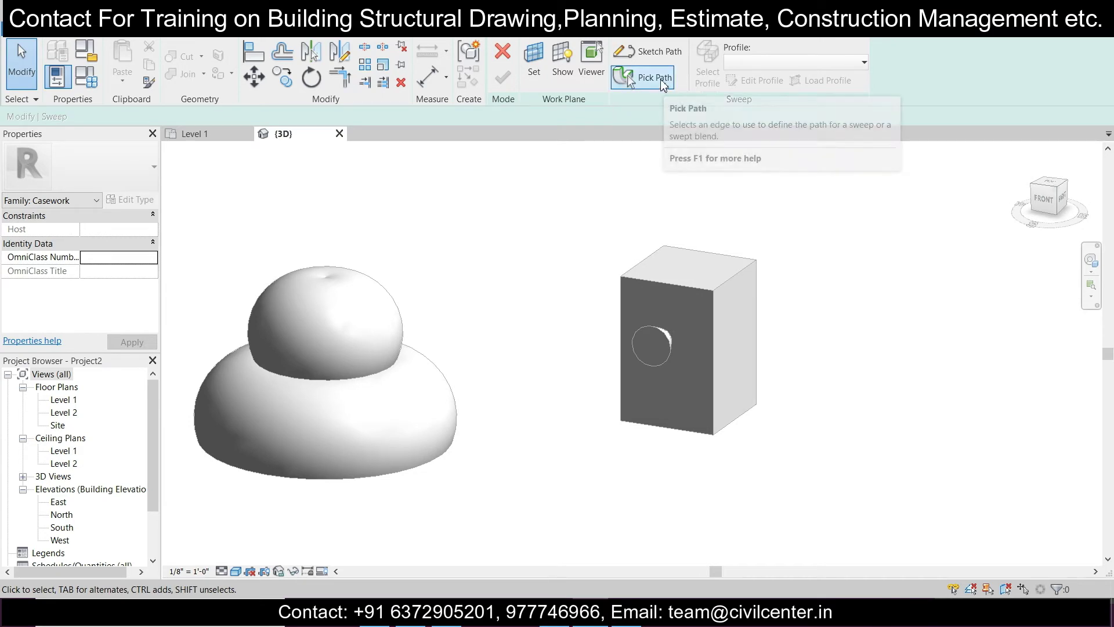
{"action": "left_click", "coordinate": [669, 84]}
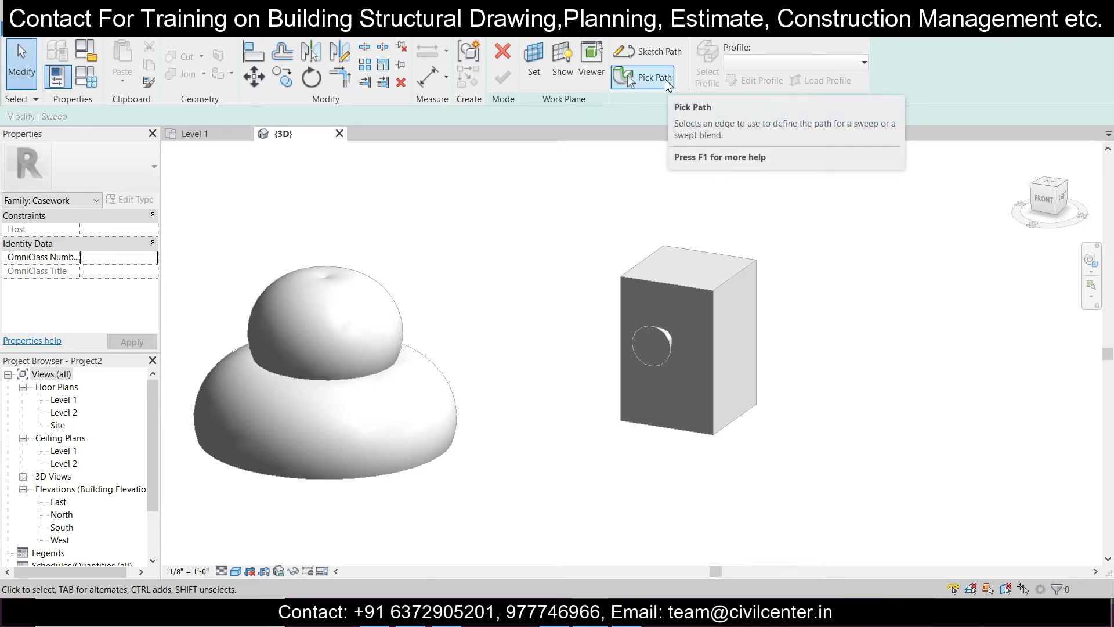
{"action": "left_click", "coordinate": [669, 84]}
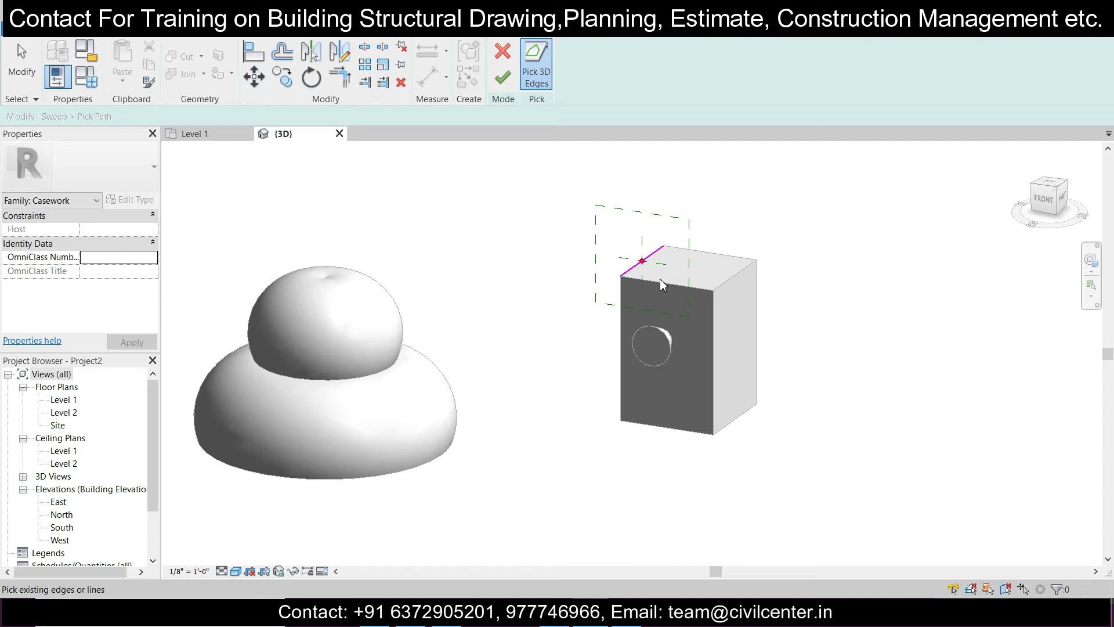
{"action": "left_click", "coordinate": [694, 289]}
{"action": "left_click", "coordinate": [737, 279]}
{"action": "left_click", "coordinate": [726, 254]}
{"action": "middle_click_drag", "start_coordinate": [810, 311], "coordinate": [870, 336], "text": "shift"}
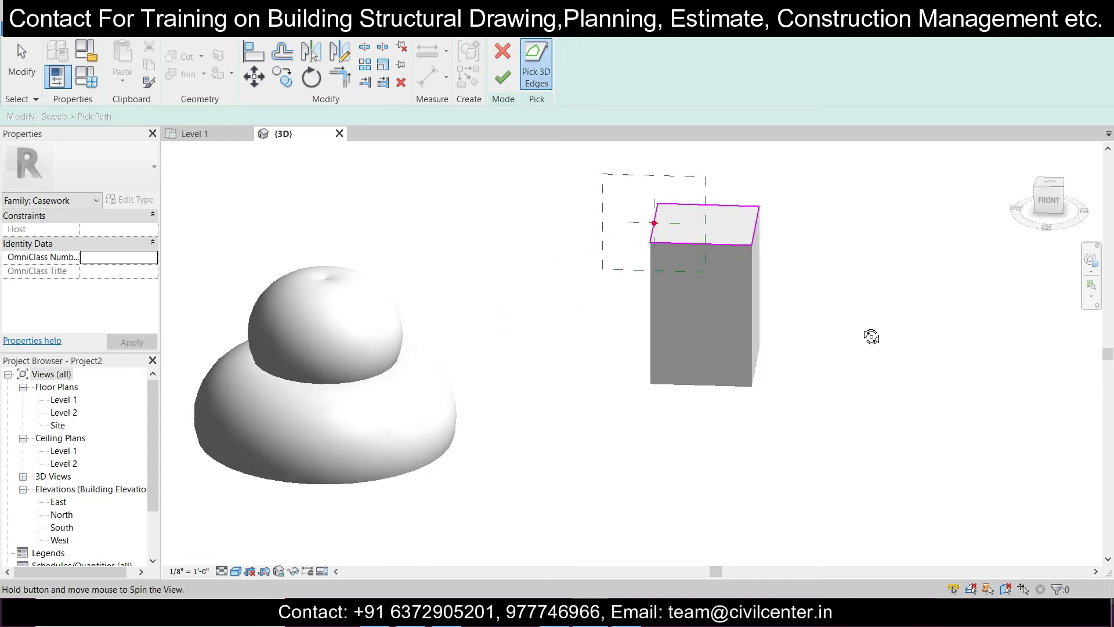
{"action": "left_click", "coordinate": [511, 87]}
- Sketch the sweep profile in front view, starting with a 2" line up from the box's top corner and a 2" line outward
{"action": "left_click", "coordinate": [753, 87]}
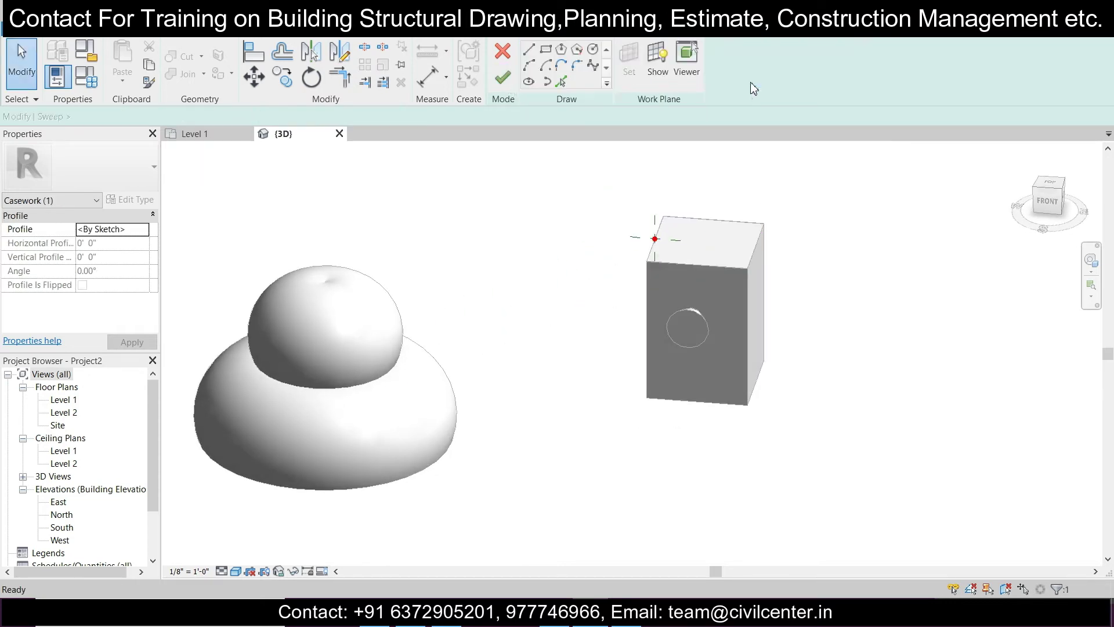
{"action": "left_click", "coordinate": [1048, 200]}
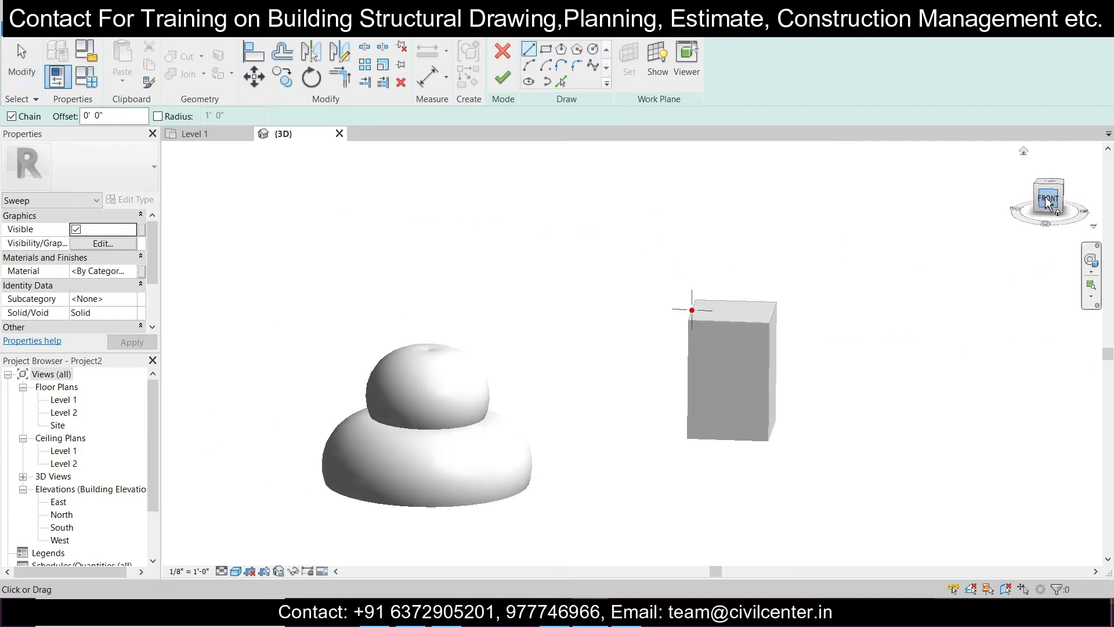
{"action": "scroll", "coordinate": [722, 242], "scroll_direction": "up", "scroll_amount": 6}
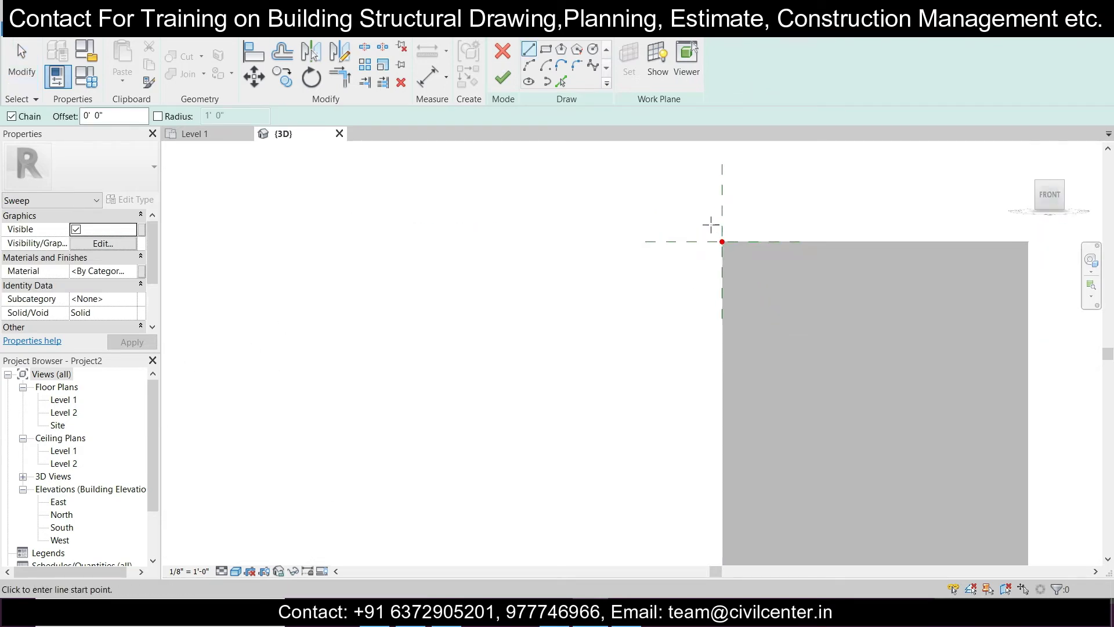
{"action": "scroll", "coordinate": [710, 224], "scroll_direction": "up", "scroll_amount": 3}
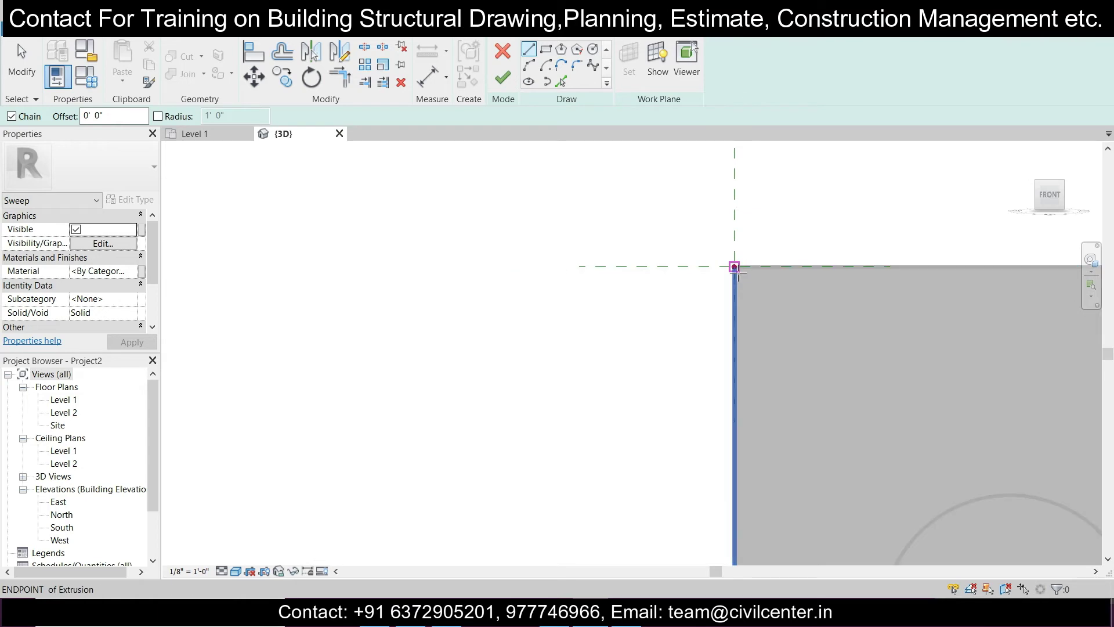
{"action": "left_click", "coordinate": [734, 267]}
{"action": "type", "text": "2"}
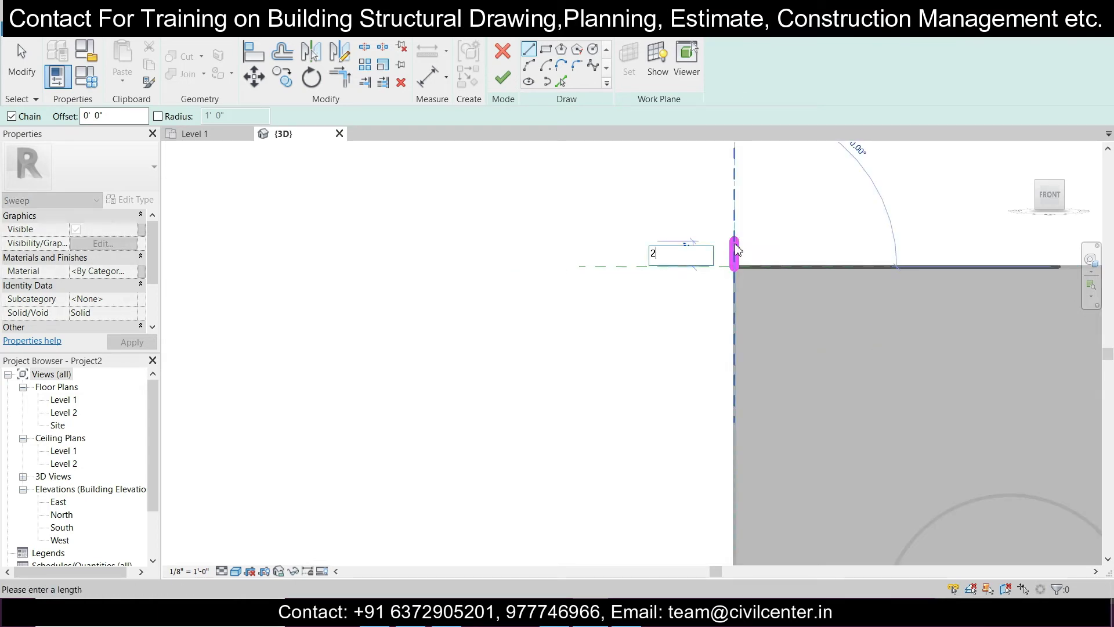
{"action": "type", "text": "\""}
{"action": "key", "text": "Return"}
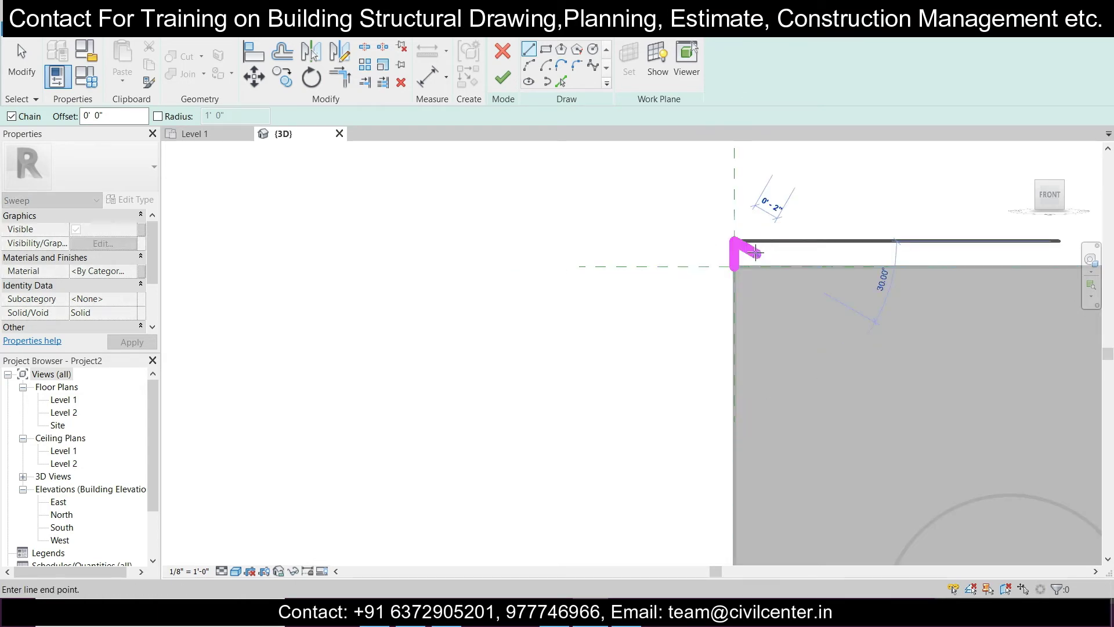
{"action": "type", "text": "2\""}
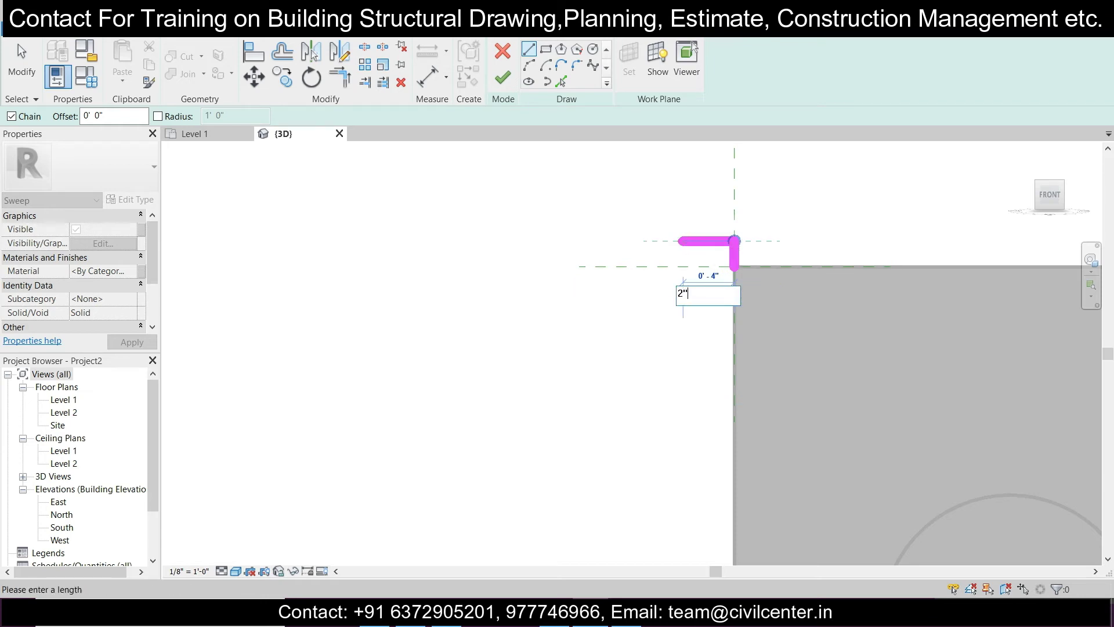
{"action": "key", "text": "Return"}
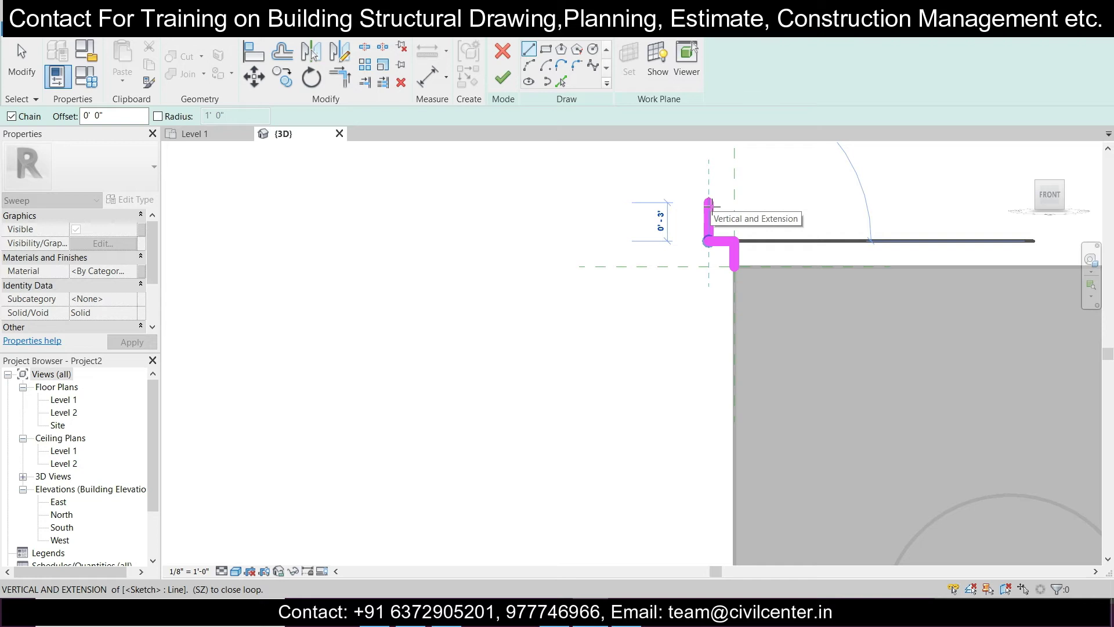
- Continue the profile with a 2" vertical line upward and a 3" horizontal line back over the box
{"action": "type", "text": "2"}
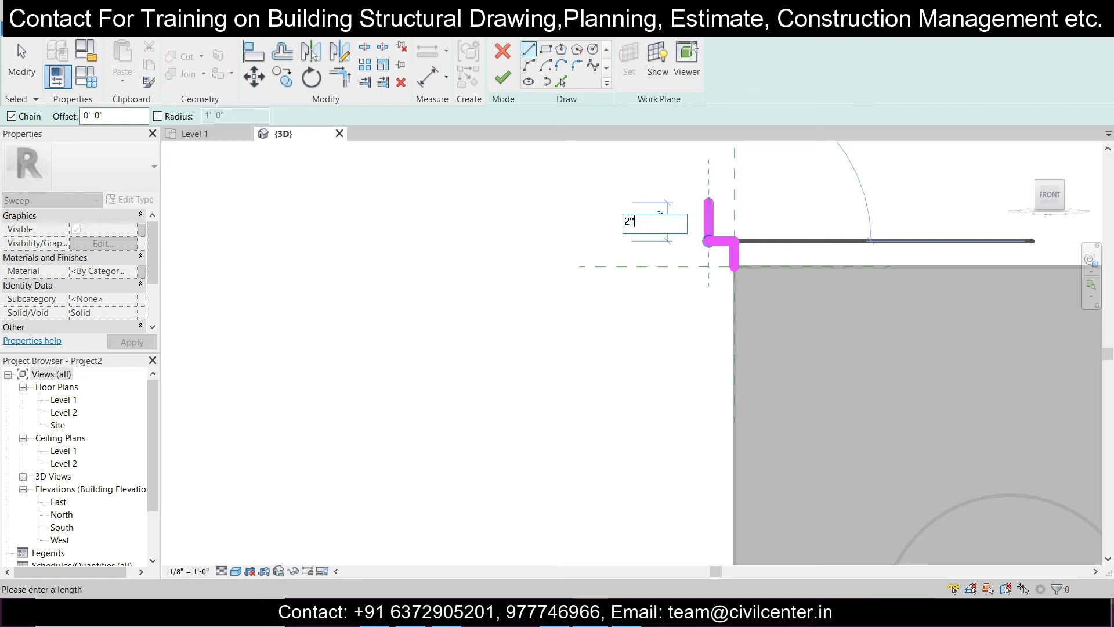
{"action": "key", "text": "Return"}
{"action": "left_click", "coordinate": [708, 214]}
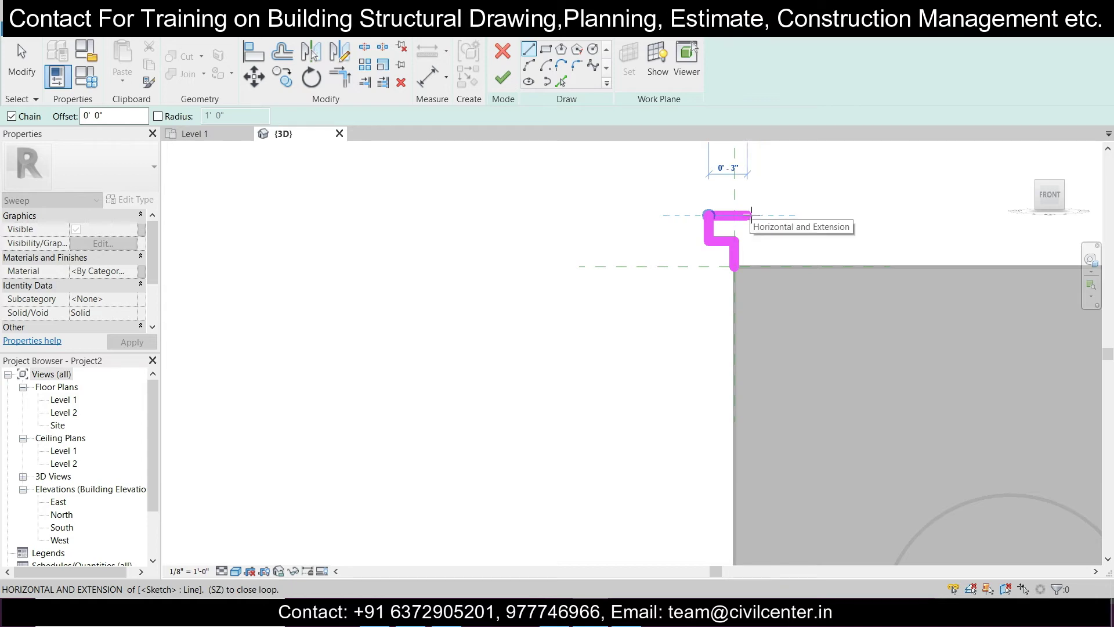
{"action": "type", "text": "3"}
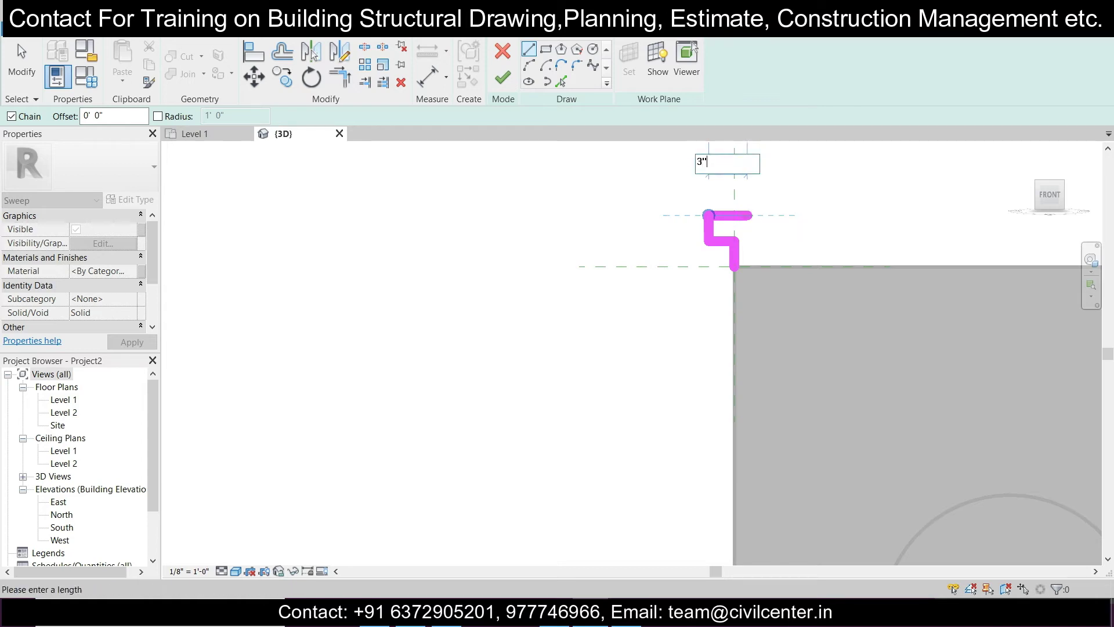
{"action": "key", "text": "Return"}
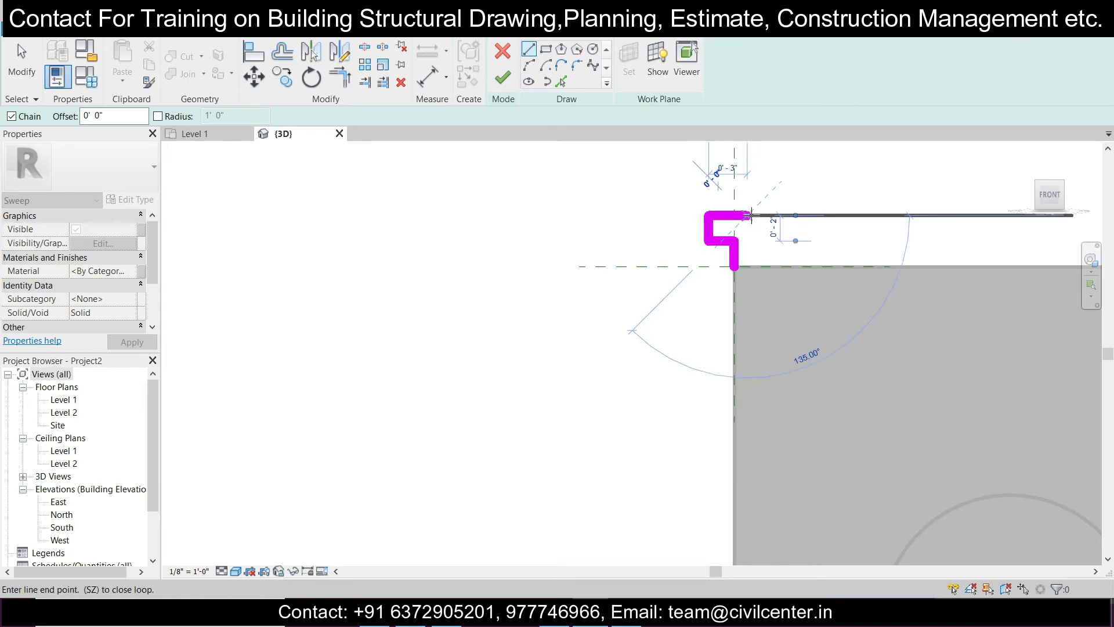
- Close the profile down to its start point at the box corner, finish the sweep and deselect it
{"action": "left_click", "coordinate": [736, 268]}
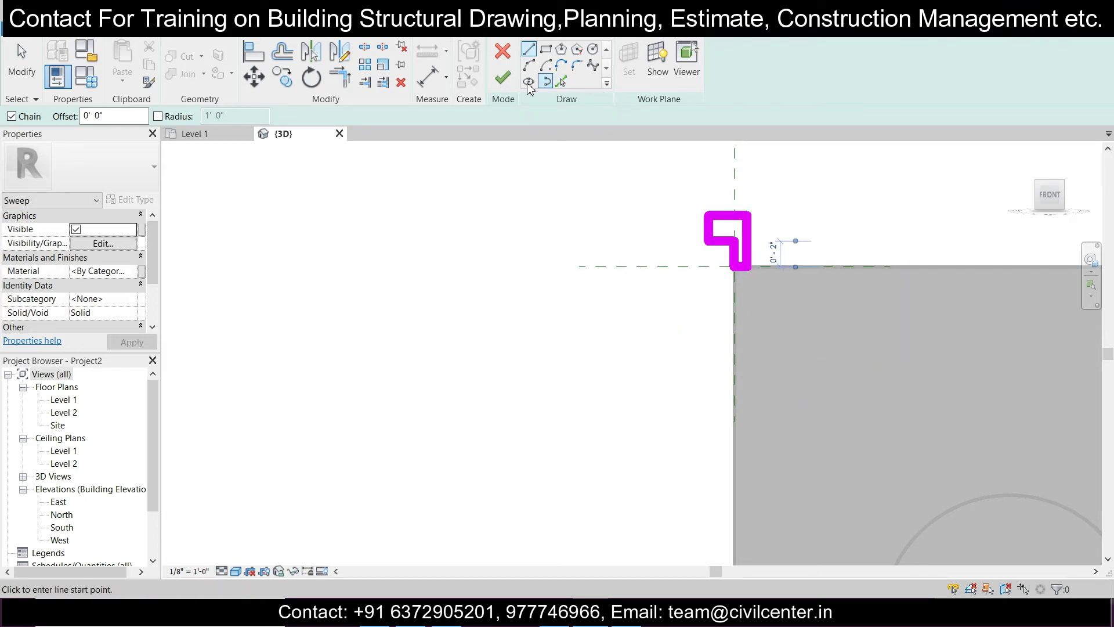
{"action": "left_click", "coordinate": [504, 77]}
{"action": "scroll", "coordinate": [567, 261], "scroll_direction": "down", "scroll_amount": 3}
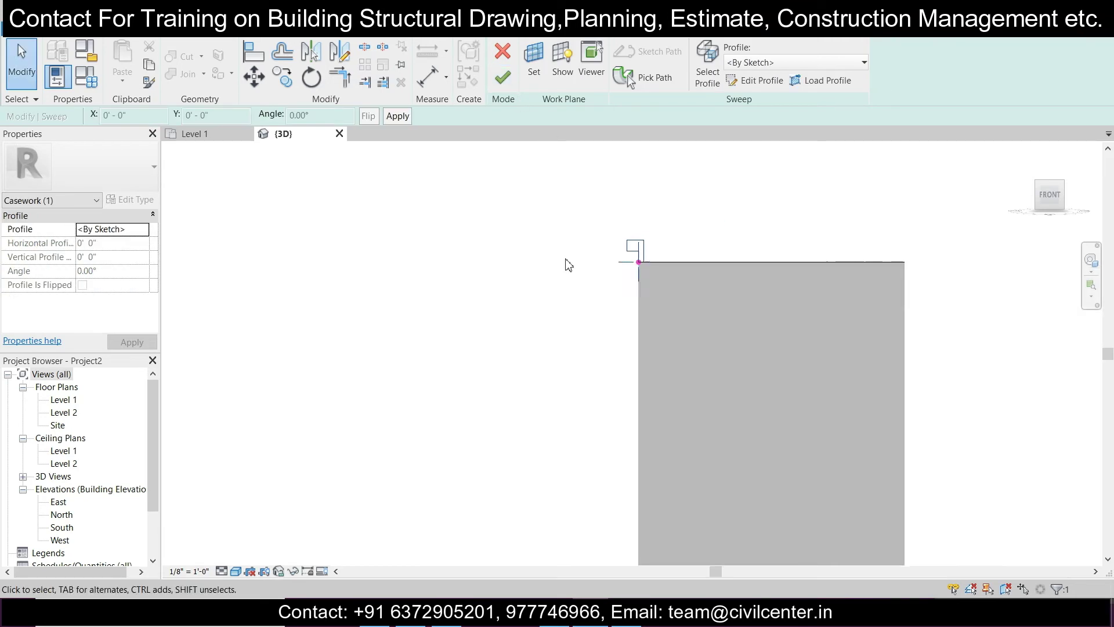
{"action": "middle_click_drag", "start_coordinate": [571, 273], "coordinate": [615, 244], "text": "shift"}
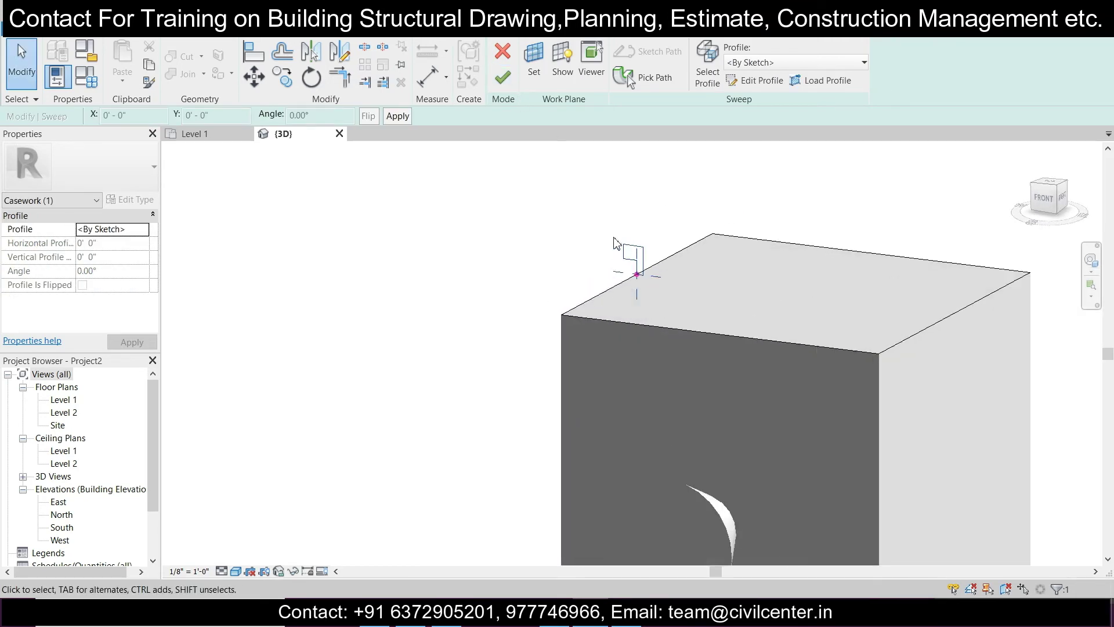
{"action": "left_click", "coordinate": [502, 77]}
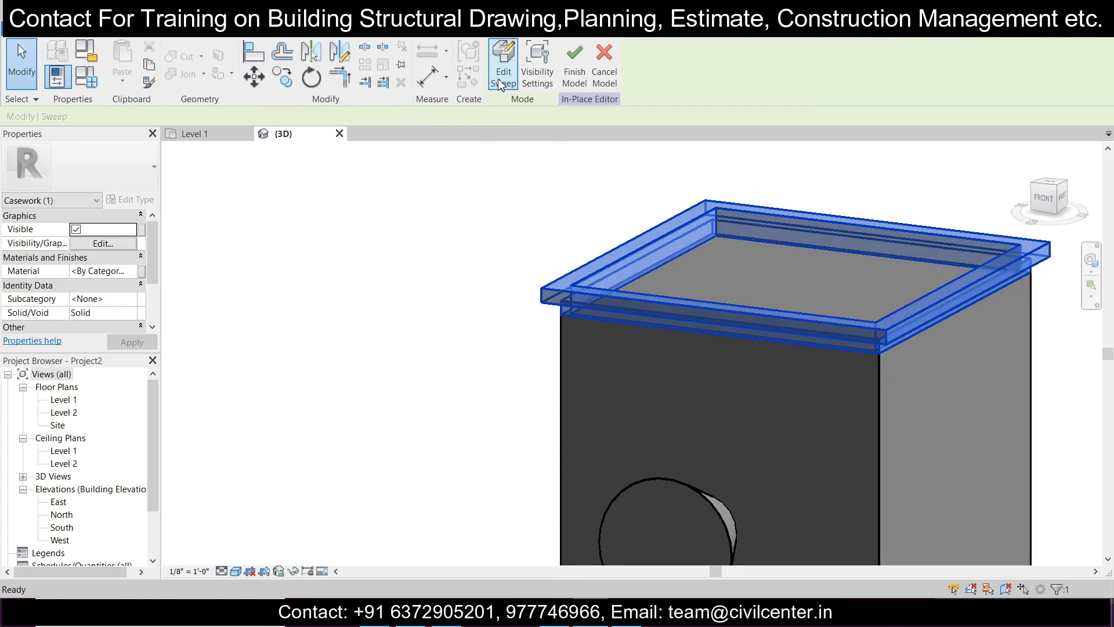
{"action": "mouse_move", "coordinate": [546, 293]}
{"action": "middle_mouse_down", "text": "shift"}
{"action": "mouse_move", "coordinate": [595, 247]}
{"action": "mouse_move", "coordinate": [548, 301]}
{"action": "middle_mouse_up", "text": "shift"}
{"action": "left_click", "coordinate": [548, 305]}
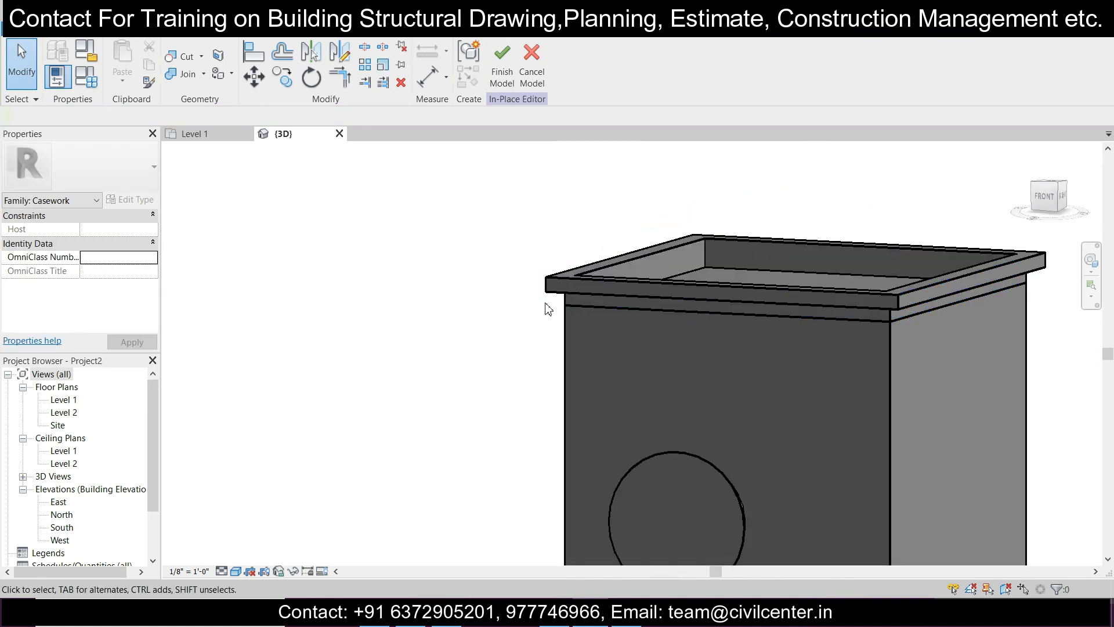
- Inspect the sweep around the box's top edges and delete it
{"action": "scroll", "coordinate": [549, 308], "scroll_direction": "up", "scroll_amount": 3}
{"action": "scroll", "coordinate": [544, 320], "scroll_direction": "down", "scroll_amount": 3}
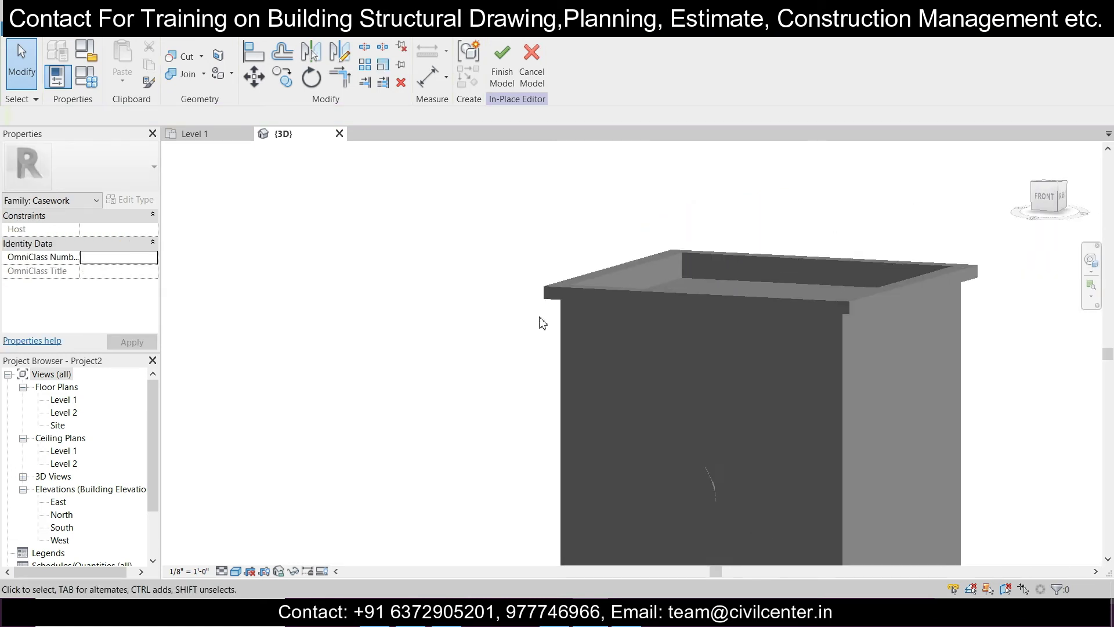
{"action": "middle_click_drag", "start_coordinate": [548, 317], "coordinate": [810, 298], "text": "shift"}
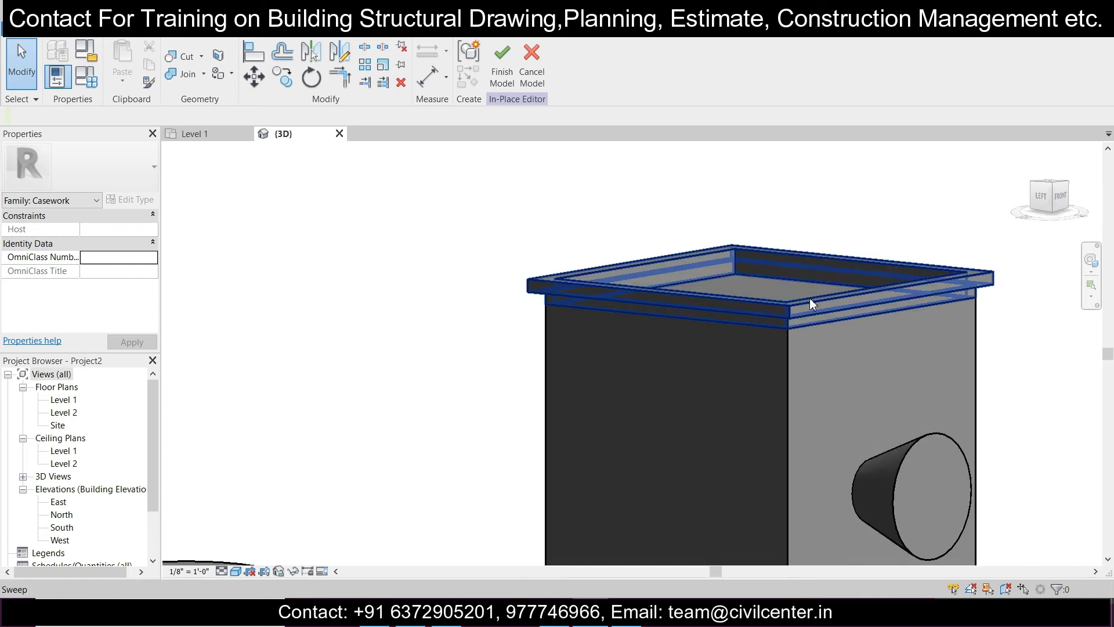
{"action": "scroll", "coordinate": [809, 297], "scroll_direction": "up", "scroll_amount": 3}
{"action": "left_click", "coordinate": [808, 308]}
{"action": "scroll", "coordinate": [787, 354], "scroll_direction": "down", "scroll_amount": 2}
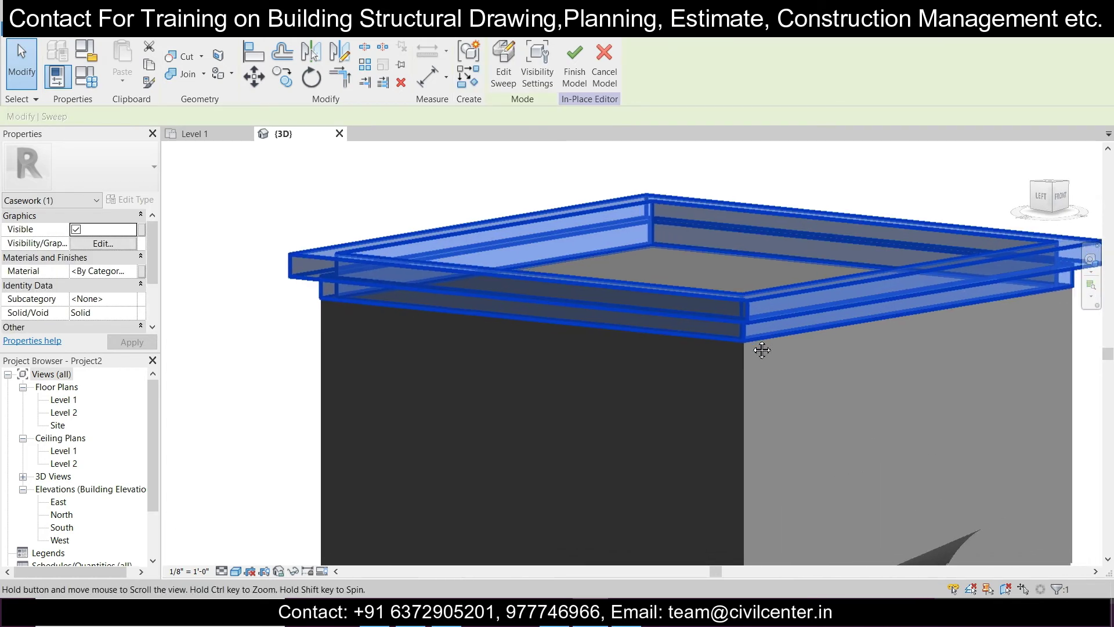
{"action": "middle_click_drag", "start_coordinate": [761, 348], "coordinate": [499, 401], "text": "shift"}
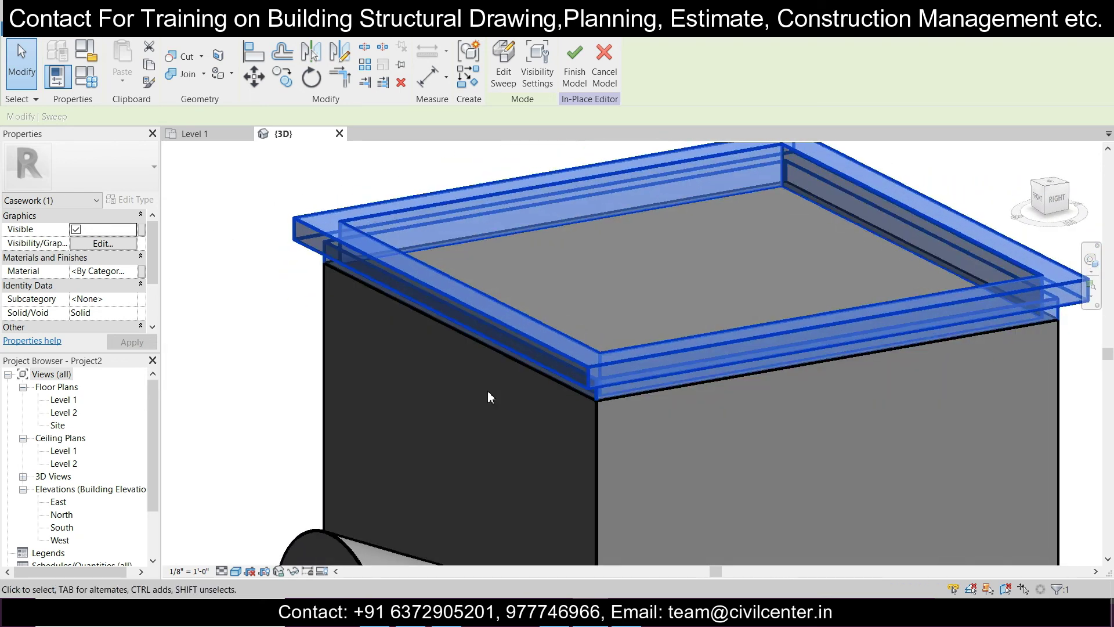
{"action": "scroll", "coordinate": [486, 372], "scroll_direction": "down", "scroll_amount": 2}
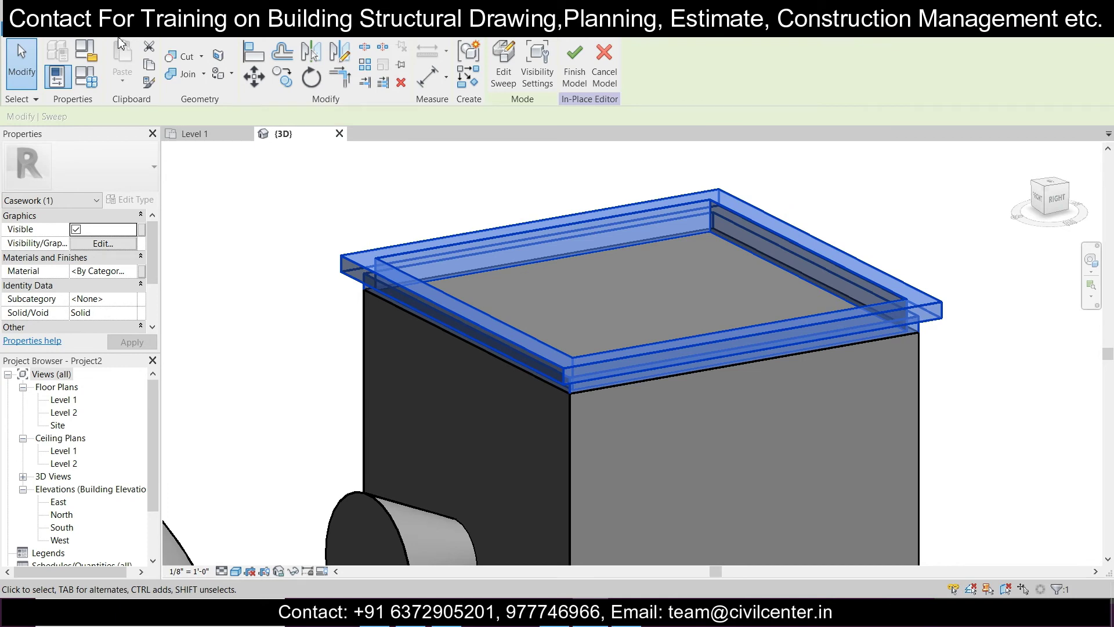
{"action": "left_click", "coordinate": [64, 35]}
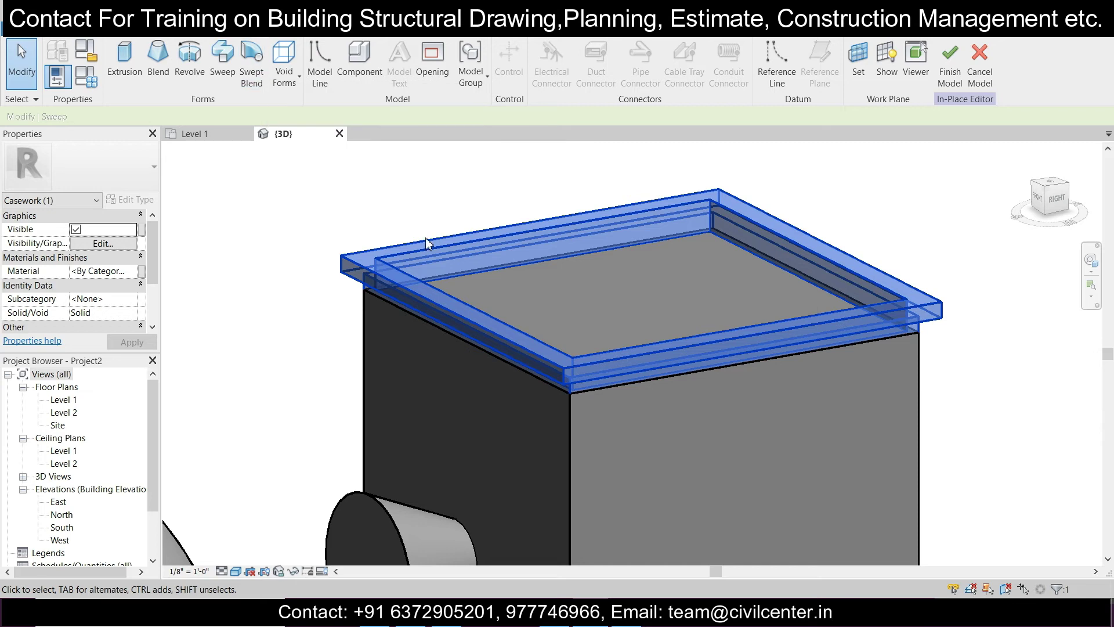
{"action": "key", "text": "Delete"}
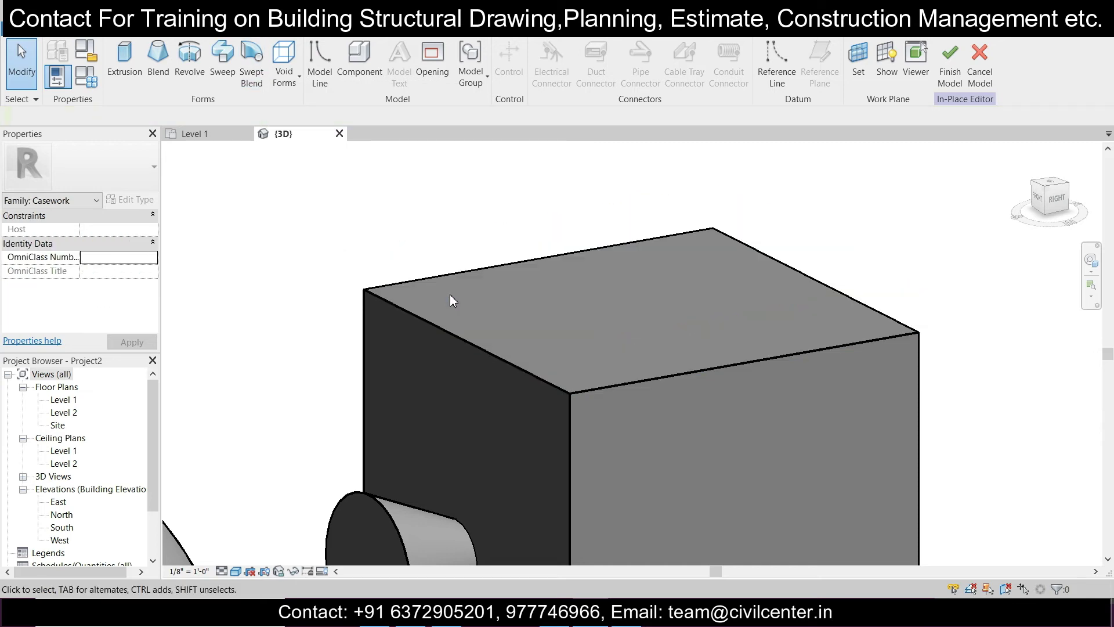
- Start a swept blend, pick the top edge of the box's right face as its path and finish the path
{"action": "left_click", "coordinate": [251, 63]}
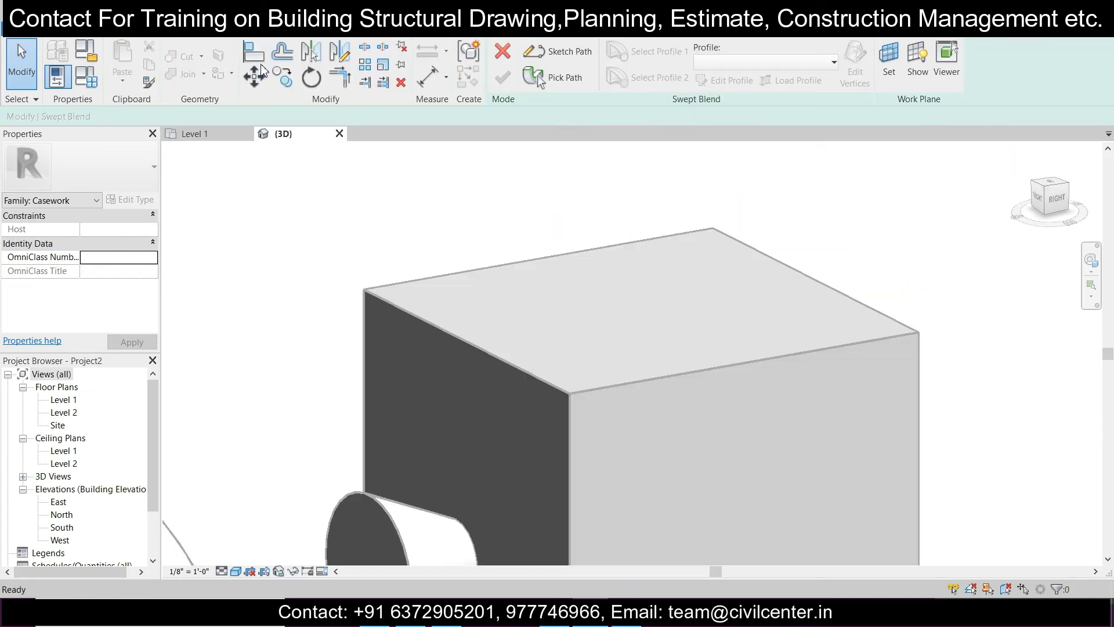
{"action": "left_click", "coordinate": [578, 85]}
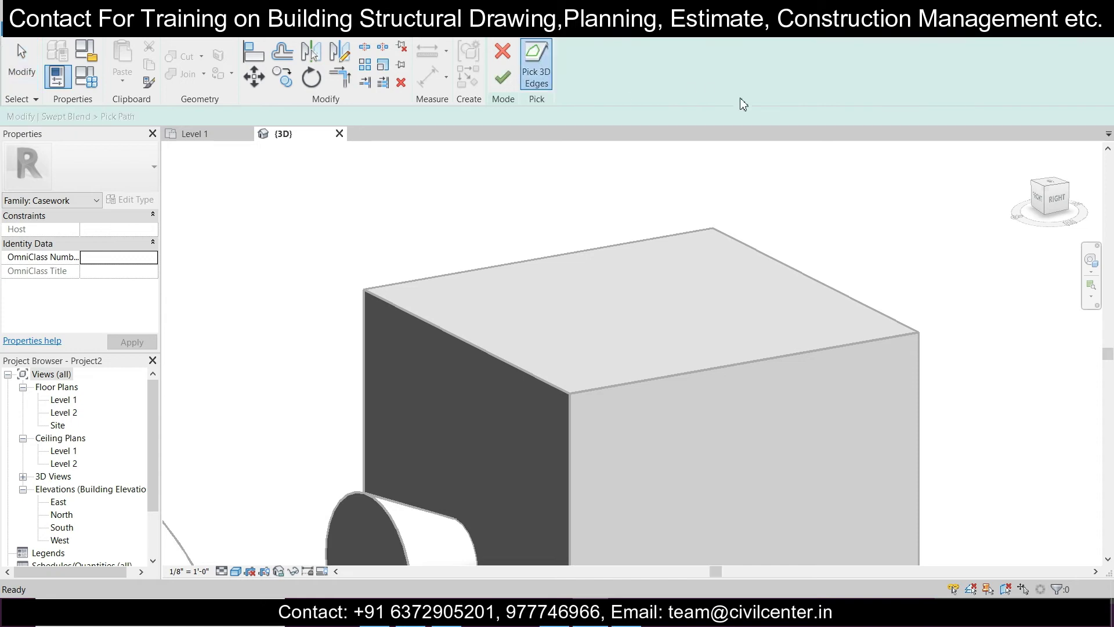
{"action": "left_click", "coordinate": [545, 80]}
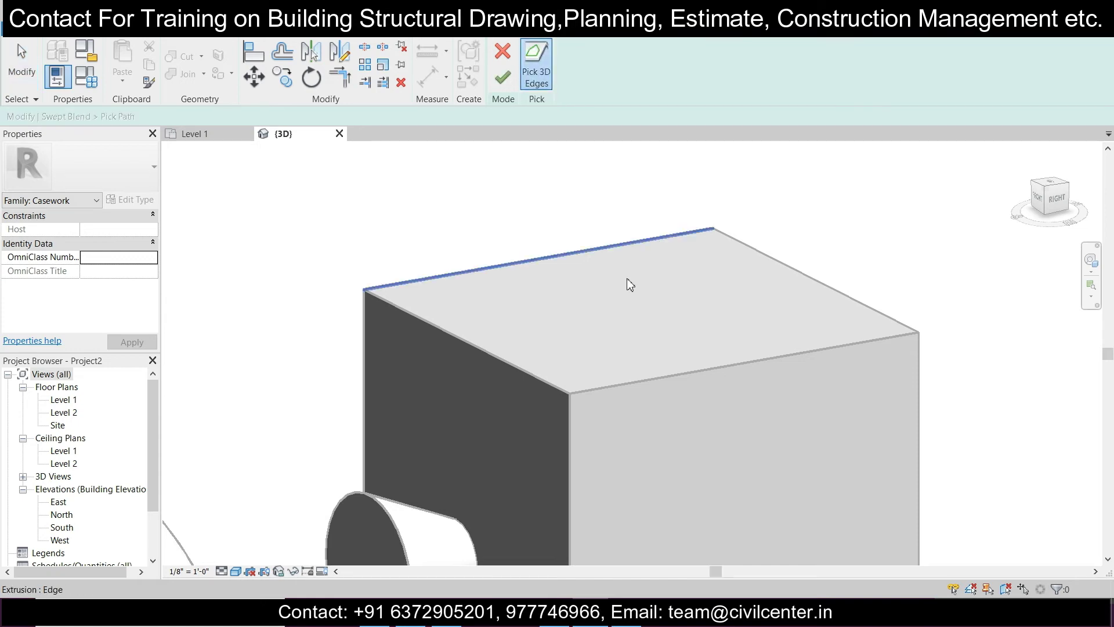
{"action": "left_click", "coordinate": [659, 378]}
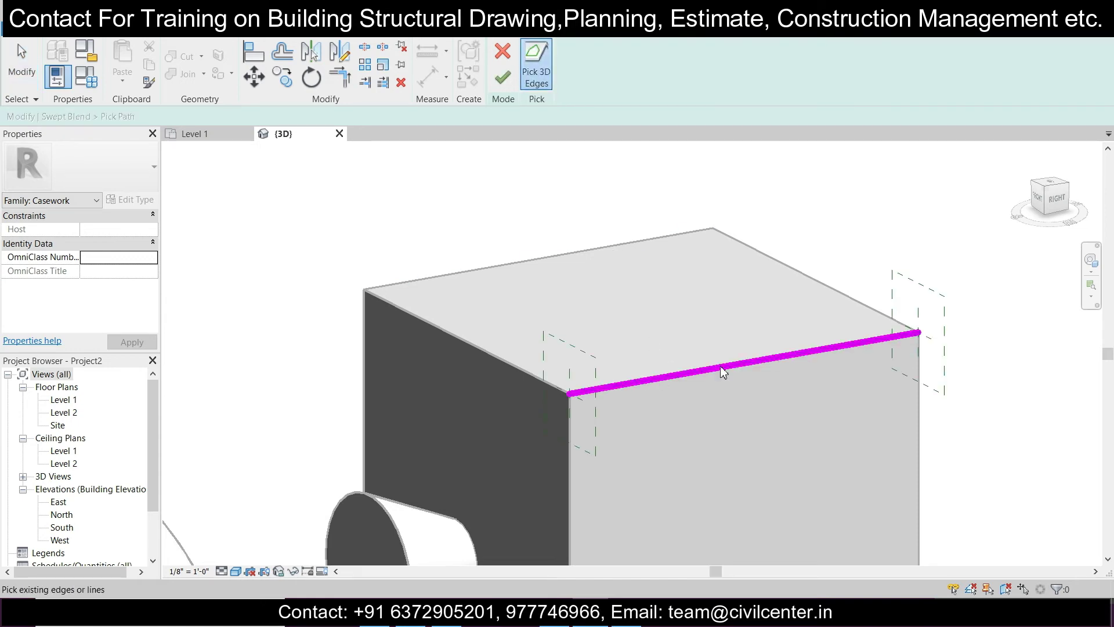
{"action": "left_click", "coordinate": [822, 287]}
{"action": "left_click", "coordinate": [831, 295]}
{"action": "left_click", "coordinate": [503, 79]}
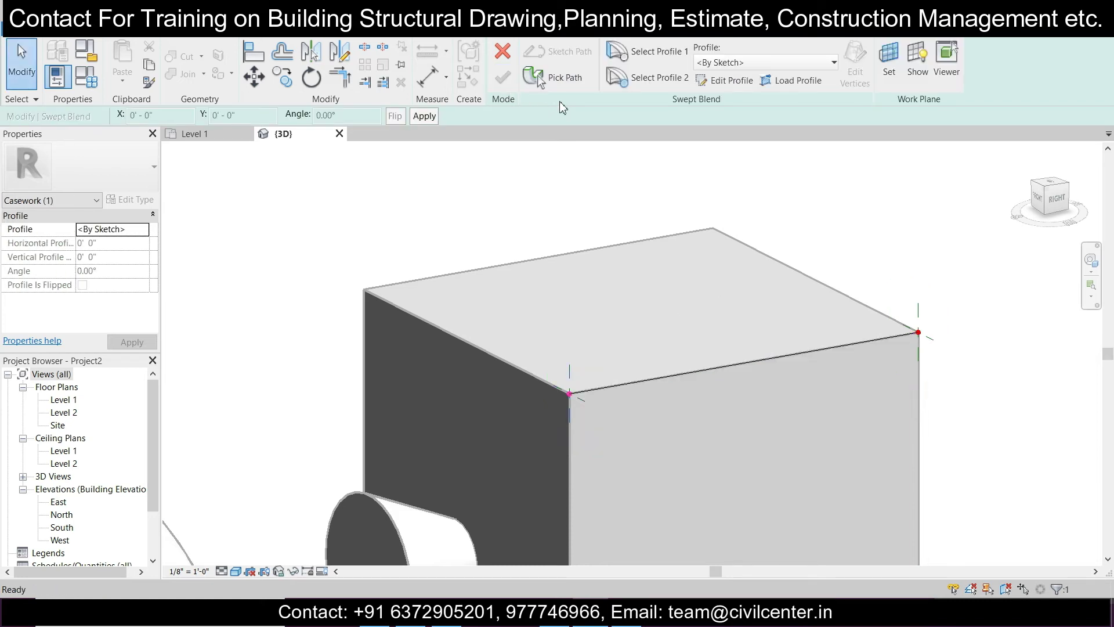
- In front view, sketch the first profile as a rectangle about 1/2" wide, rising outward from the box's top corner, and finish it
{"action": "left_click", "coordinate": [1042, 199]}
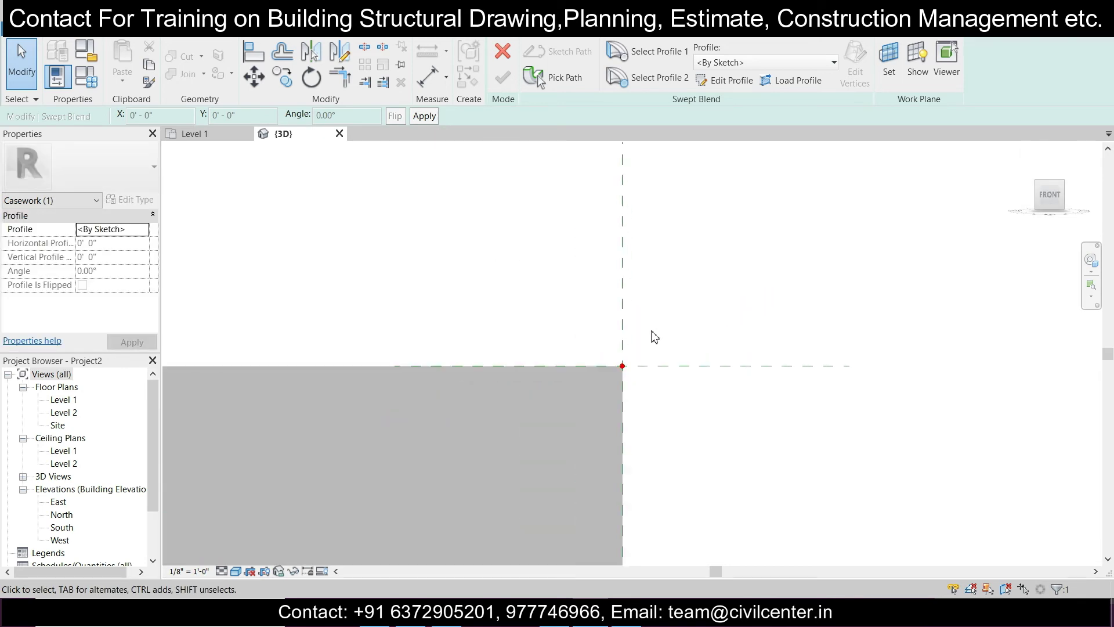
{"action": "left_click", "coordinate": [653, 53]}
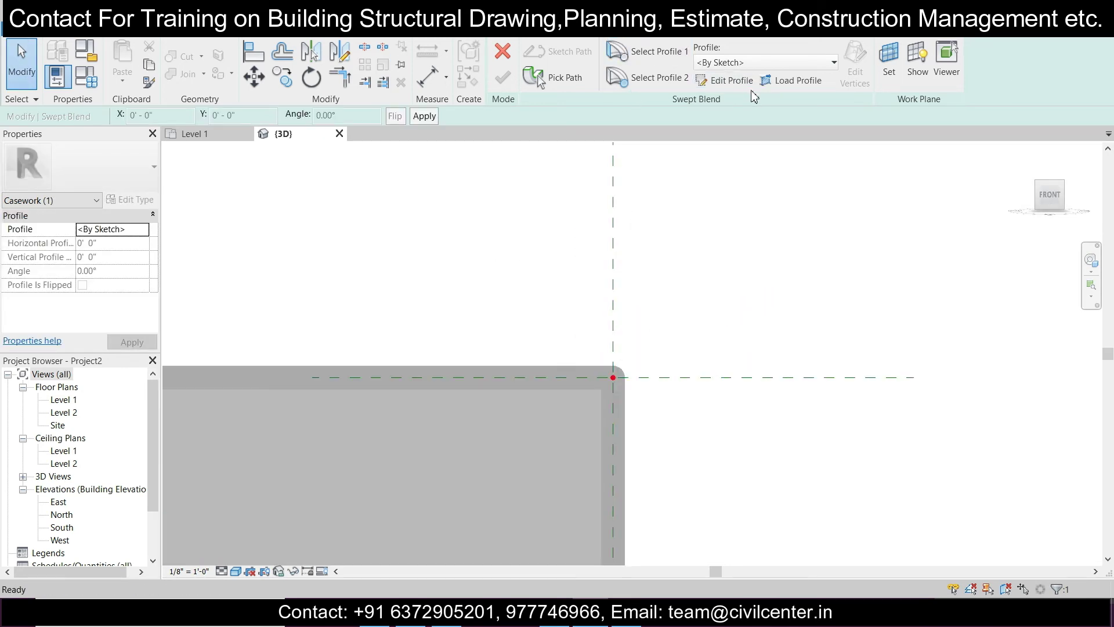
{"action": "left_click", "coordinate": [733, 81]}
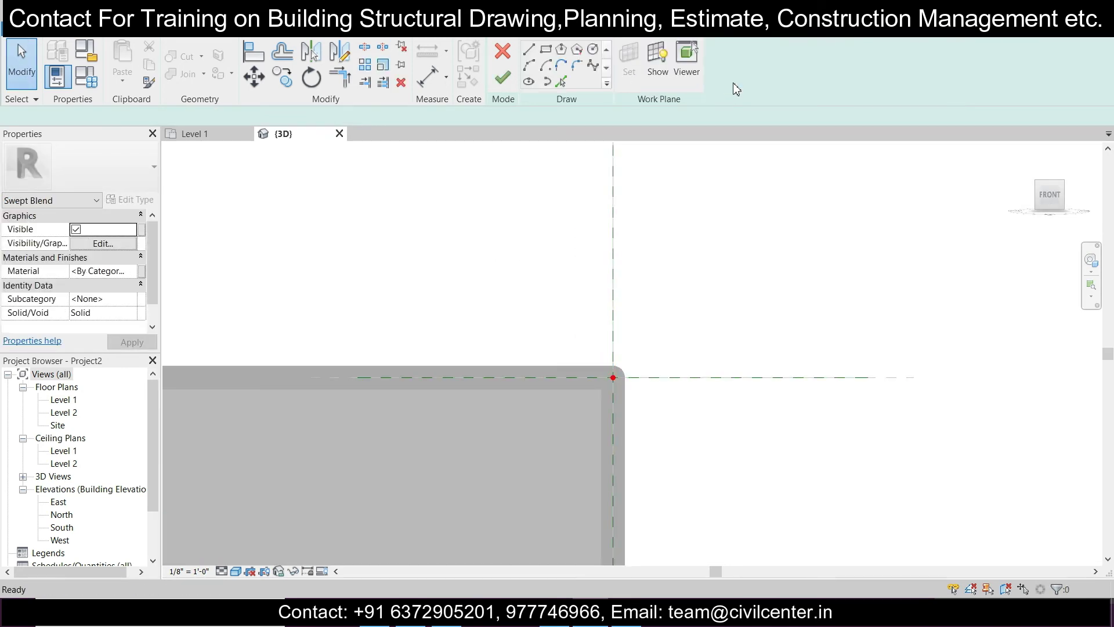
{"action": "left_click", "coordinate": [545, 51]}
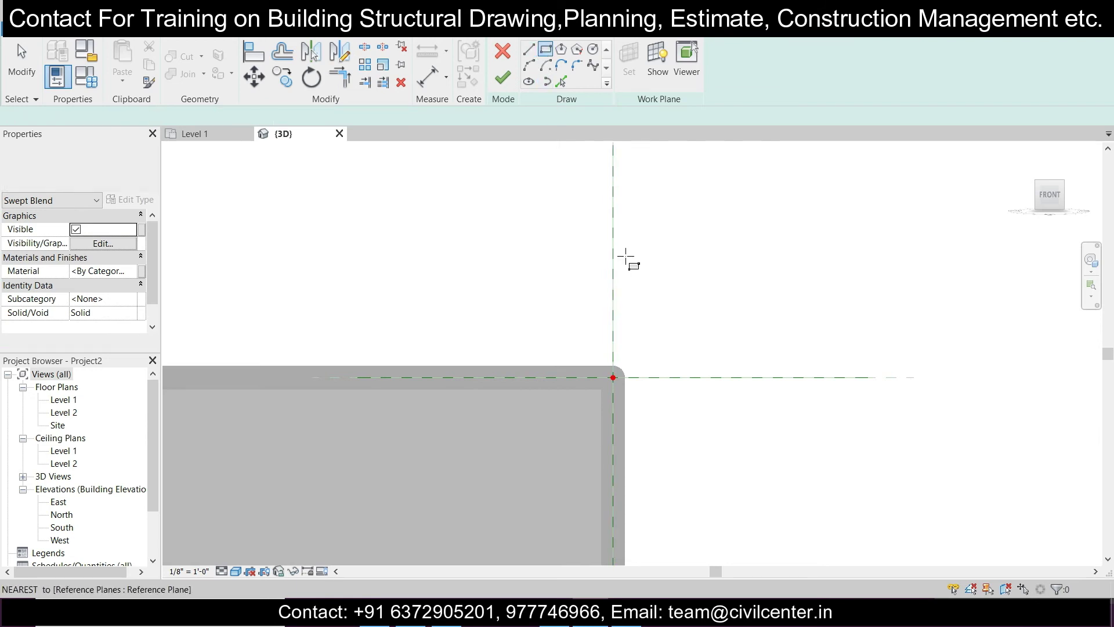
{"action": "left_click", "coordinate": [613, 378]}
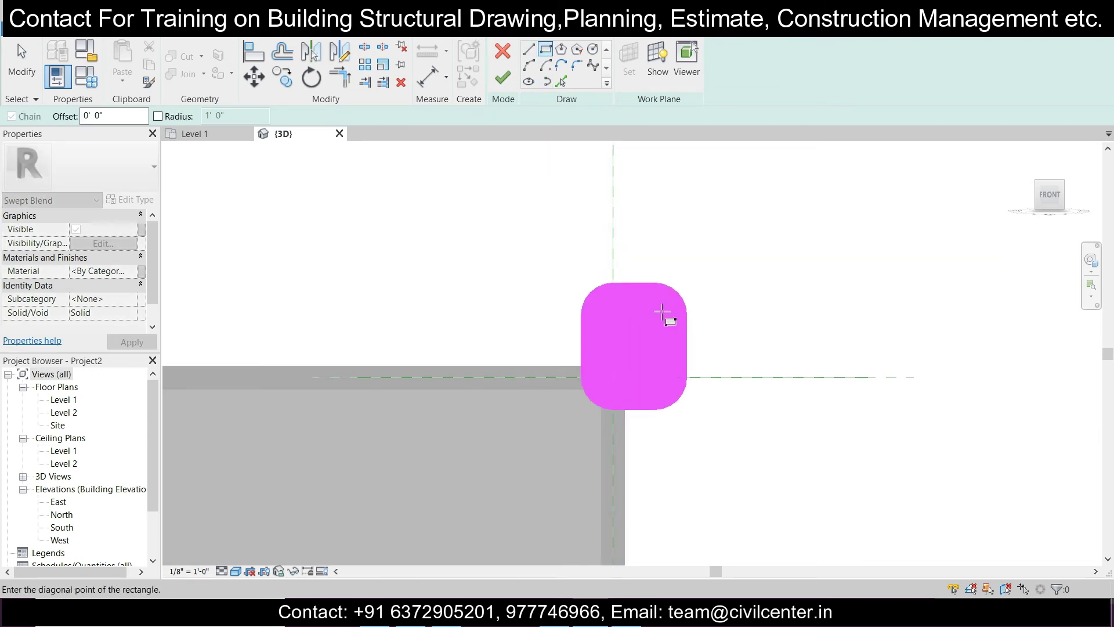
{"action": "left_click", "coordinate": [656, 314]}
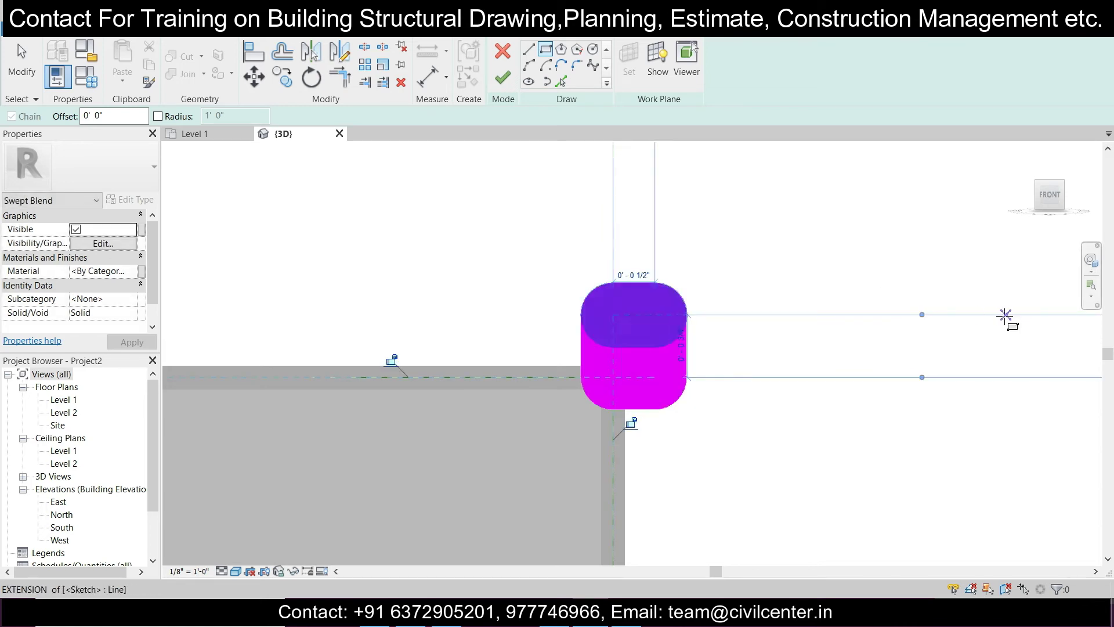
{"action": "left_click", "coordinate": [503, 78]}
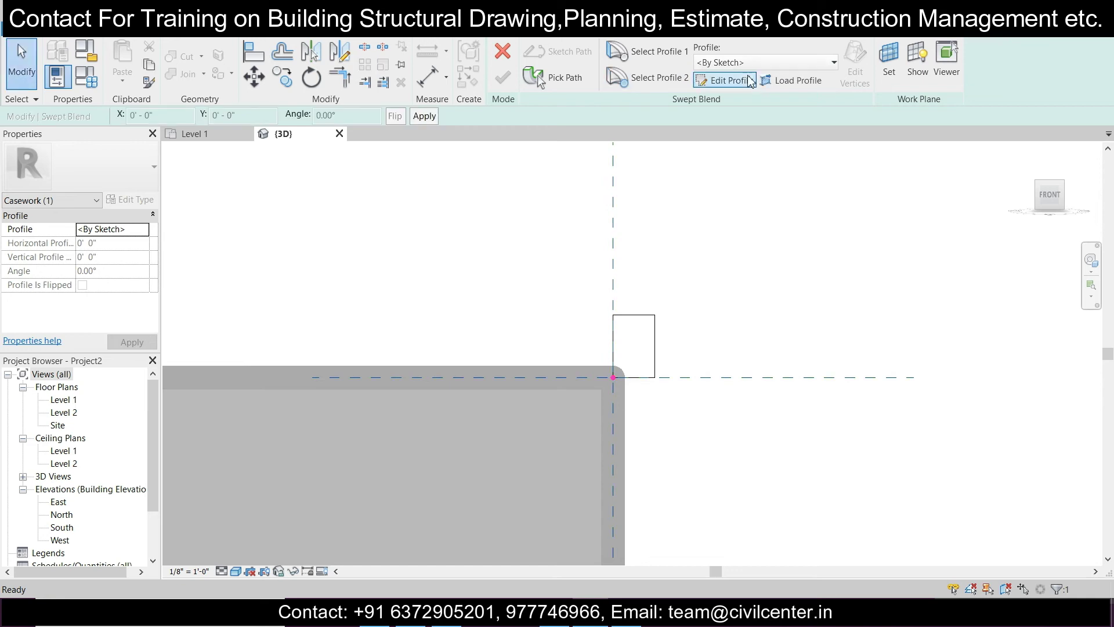
- Sketch the second profile as a larger rectangle starting at the same box corner and finish it
{"action": "left_click", "coordinate": [731, 80]}
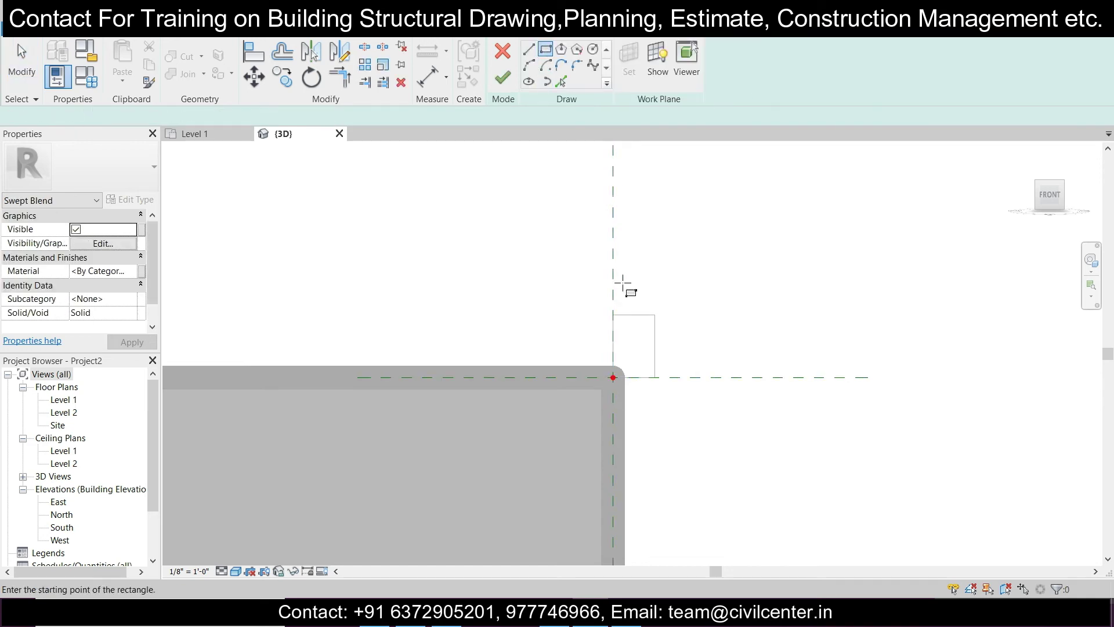
{"action": "left_click", "coordinate": [612, 376]}
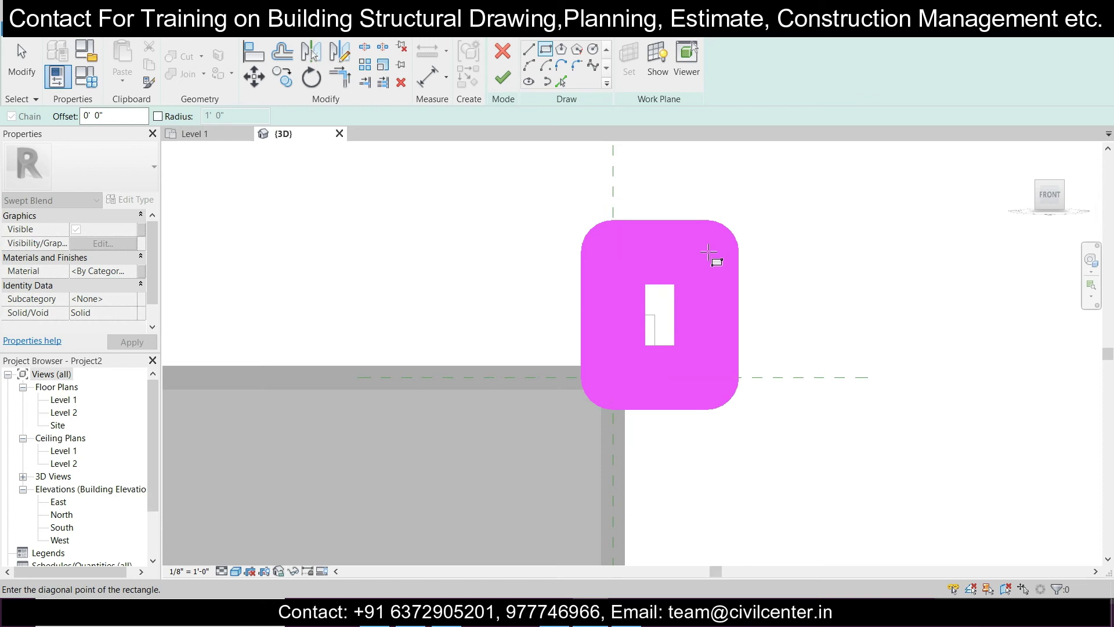
{"action": "left_click", "coordinate": [708, 252]}
{"action": "left_click", "coordinate": [514, 85]}
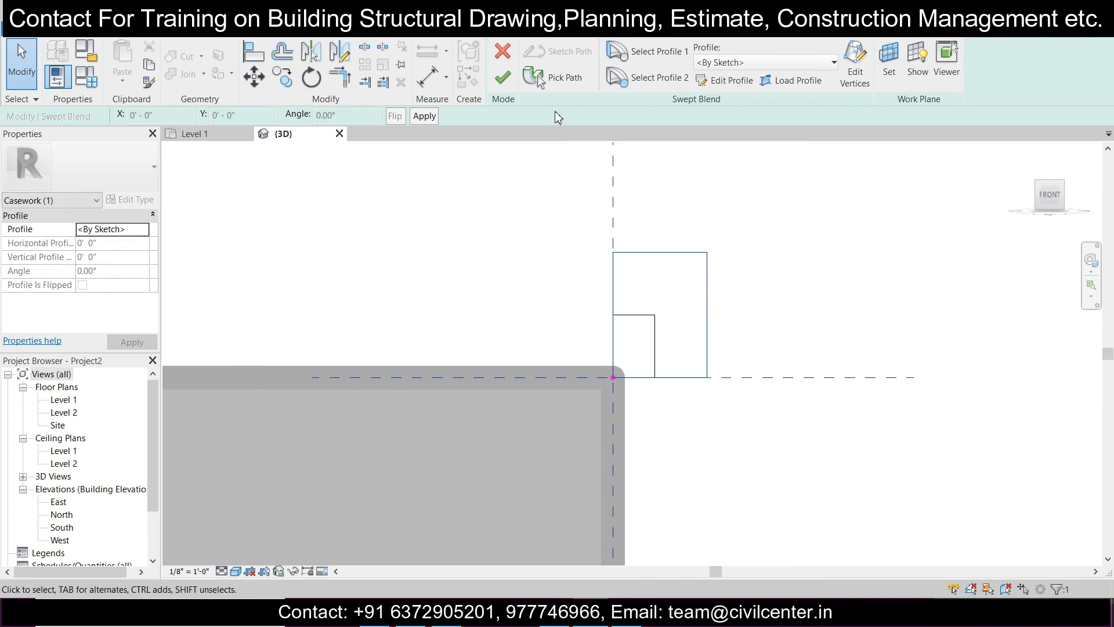
- Finish the swept blend and inspect its taper along the box's top edge from both ends
{"action": "middle_click_drag", "start_coordinate": [766, 253], "coordinate": [653, 320], "text": "shift"}
{"action": "scroll", "coordinate": [865, 303], "scroll_direction": "down", "scroll_amount": 3}
{"action": "scroll", "coordinate": [390, 345], "scroll_direction": "down", "scroll_amount": 3}
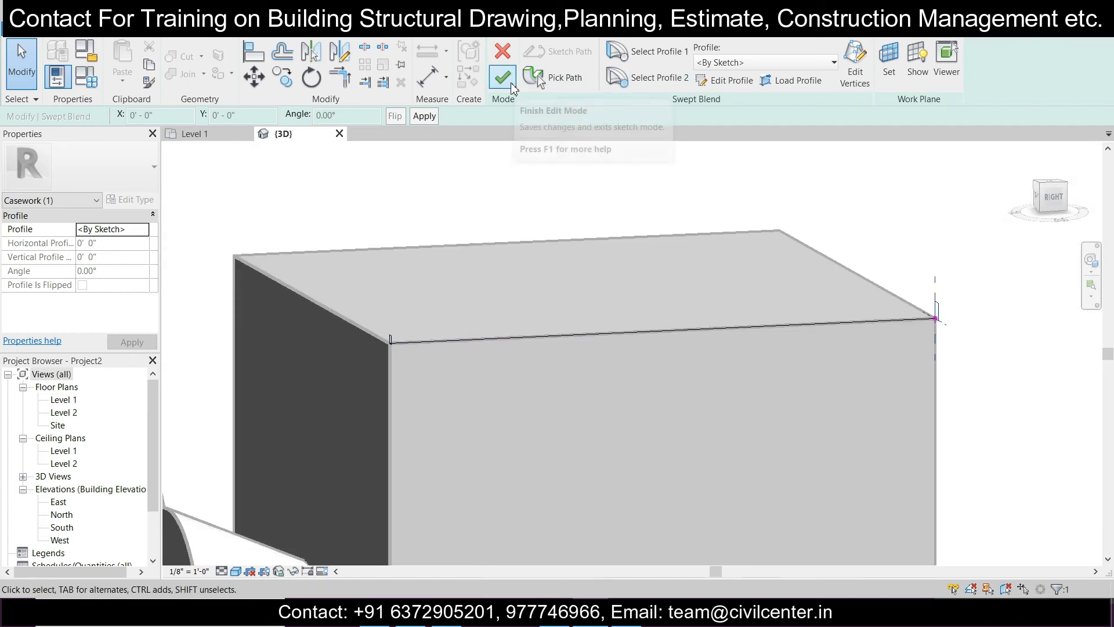
{"action": "left_click", "coordinate": [511, 85]}
{"action": "middle_click_drag", "start_coordinate": [827, 388], "coordinate": [812, 363], "text": "shift"}
{"action": "scroll", "coordinate": [912, 343], "scroll_direction": "up", "scroll_amount": 4}
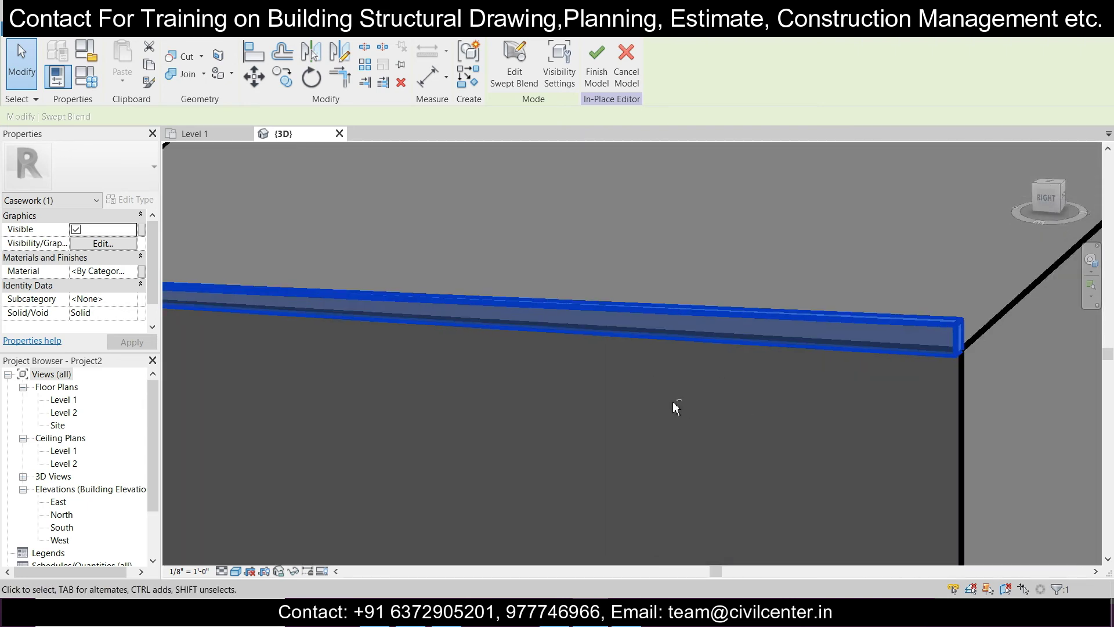
{"action": "scroll", "coordinate": [673, 406], "scroll_direction": "up", "scroll_amount": 2}
{"action": "middle_click_drag", "start_coordinate": [672, 405], "coordinate": [896, 366], "text": "shift"}
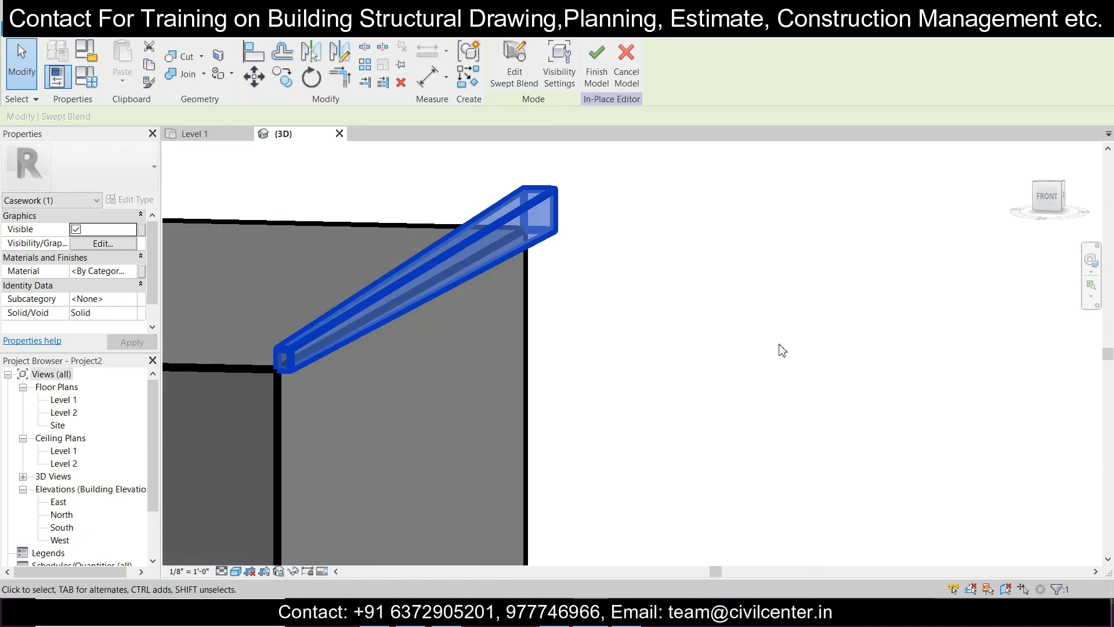
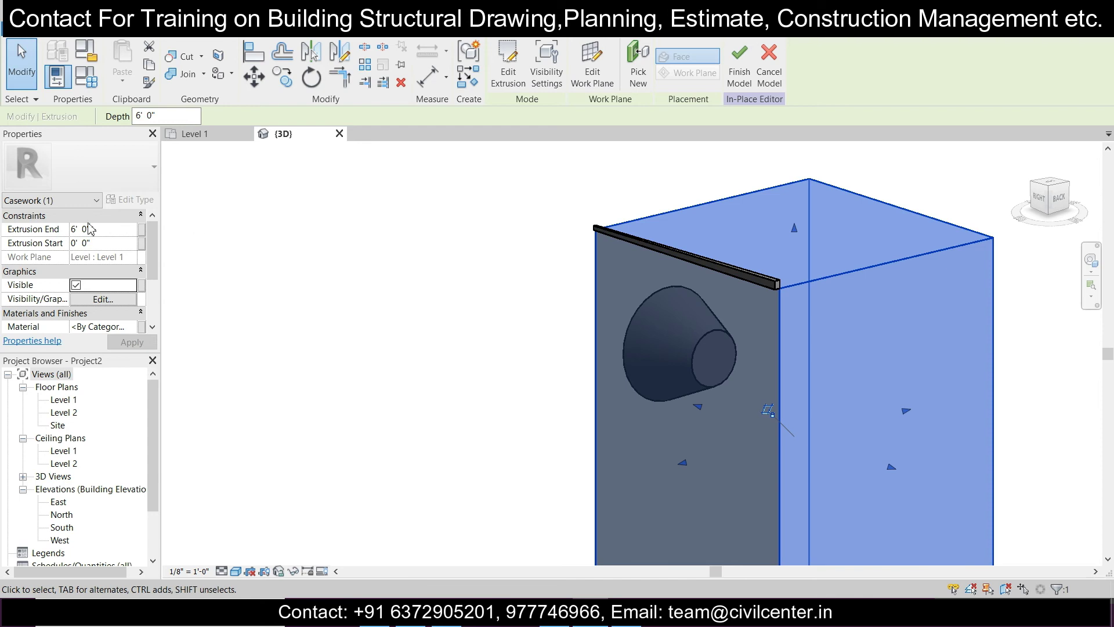
- Examine the box extrusion in 3D and in the Level 1 plan, and return to the 3D view with nothing selected
{"action": "scroll", "coordinate": [657, 279], "scroll_direction": "down", "scroll_amount": 2}
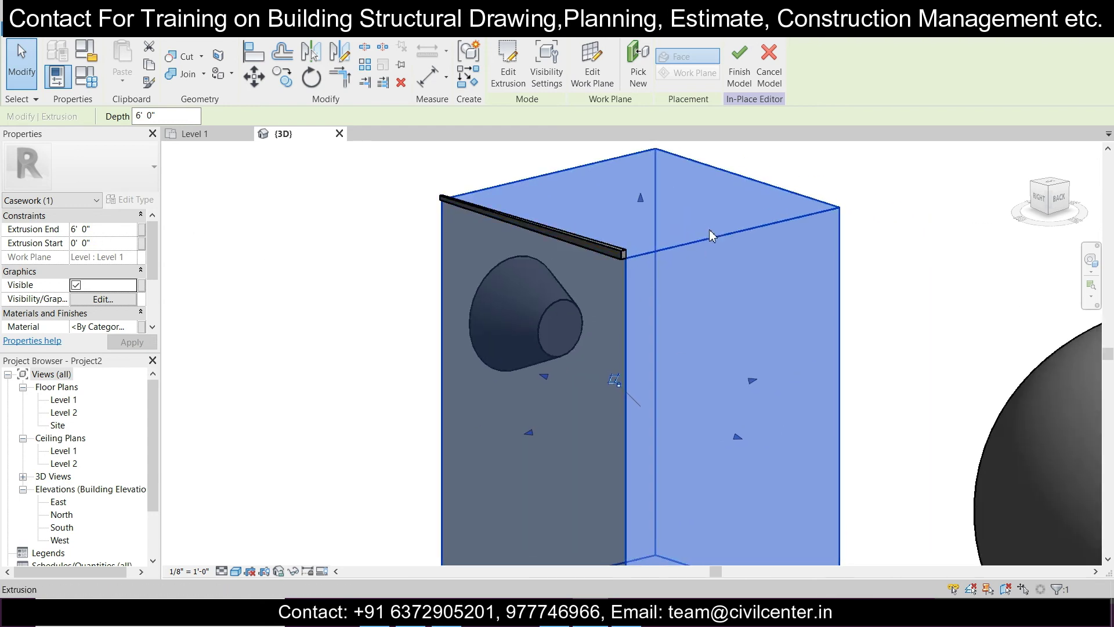
{"action": "scroll", "coordinate": [710, 229], "scroll_direction": "down", "scroll_amount": 3}
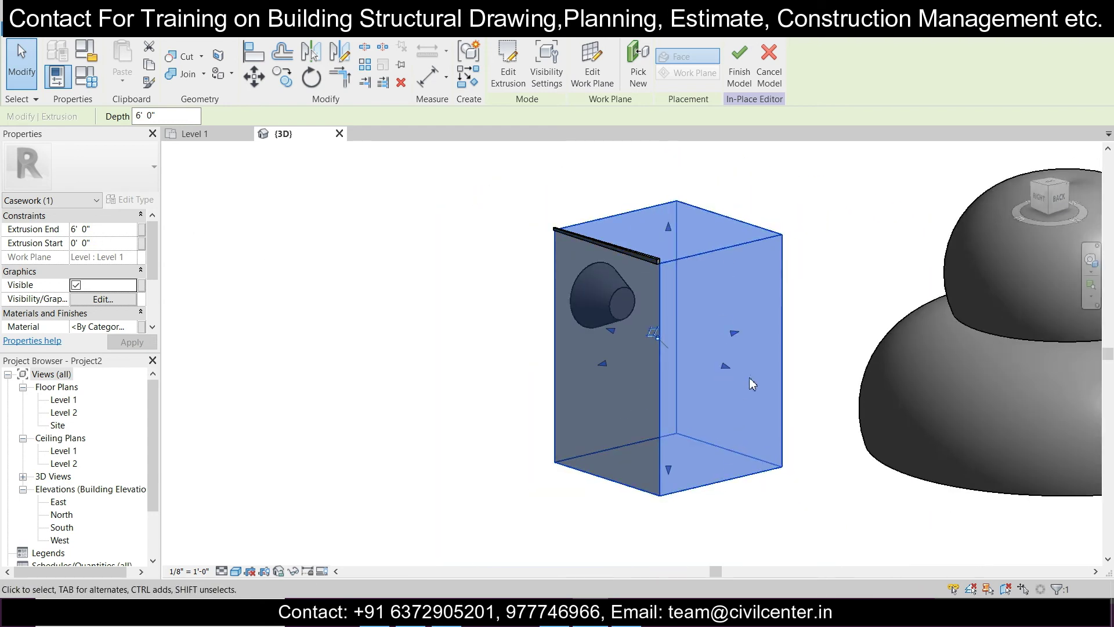
{"action": "middle_click_drag", "start_coordinate": [725, 370], "coordinate": [696, 406], "text": "shift"}
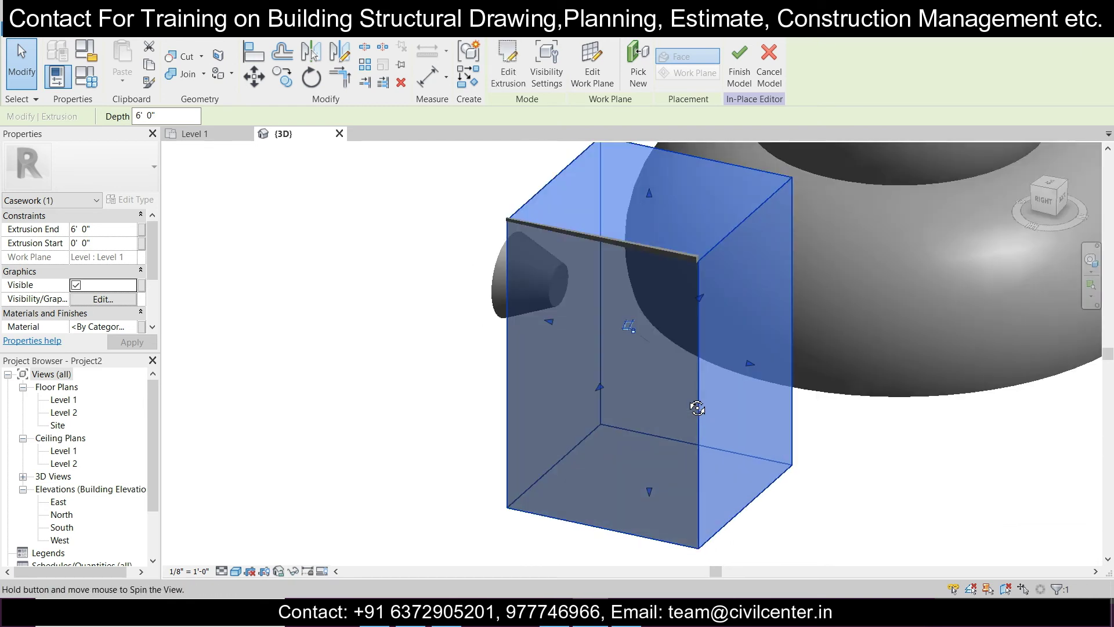
{"action": "left_click", "coordinate": [208, 137]}
{"action": "left_click", "coordinate": [544, 401]}
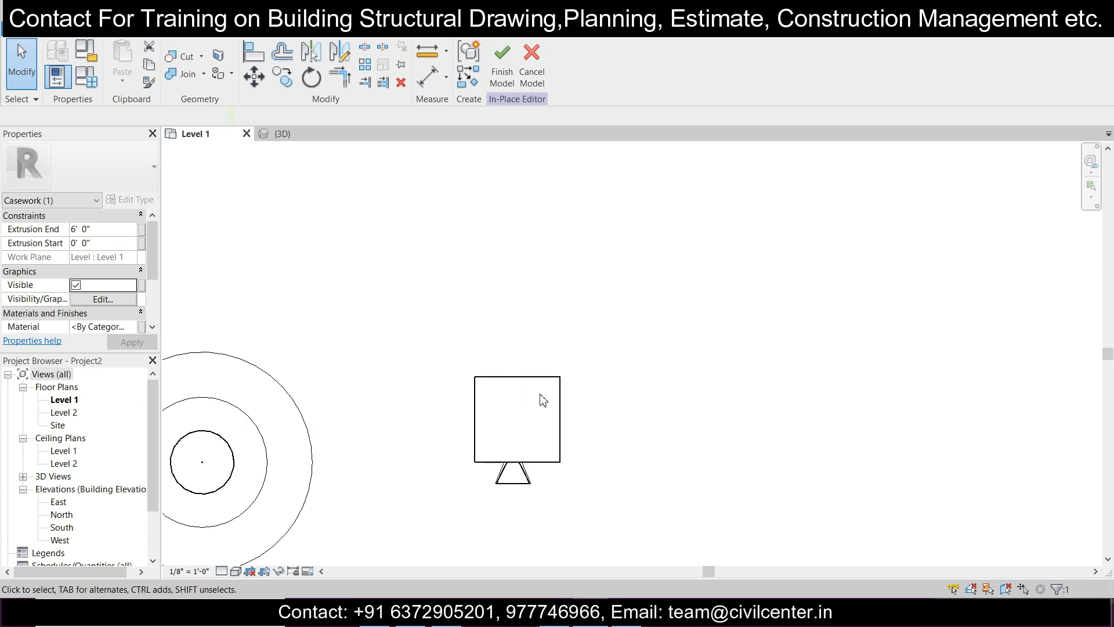
{"action": "left_click", "coordinate": [542, 399]}
{"action": "scroll", "coordinate": [540, 398], "scroll_direction": "up", "scroll_amount": 3}
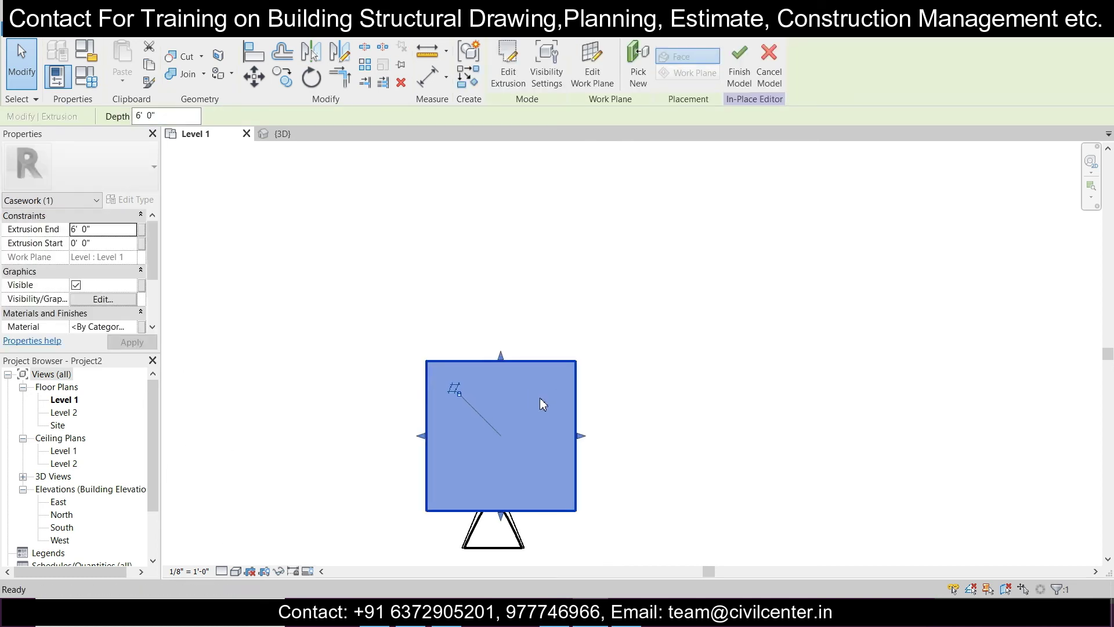
{"action": "key", "text": "Escape"}
{"action": "left_click", "coordinate": [293, 135]}
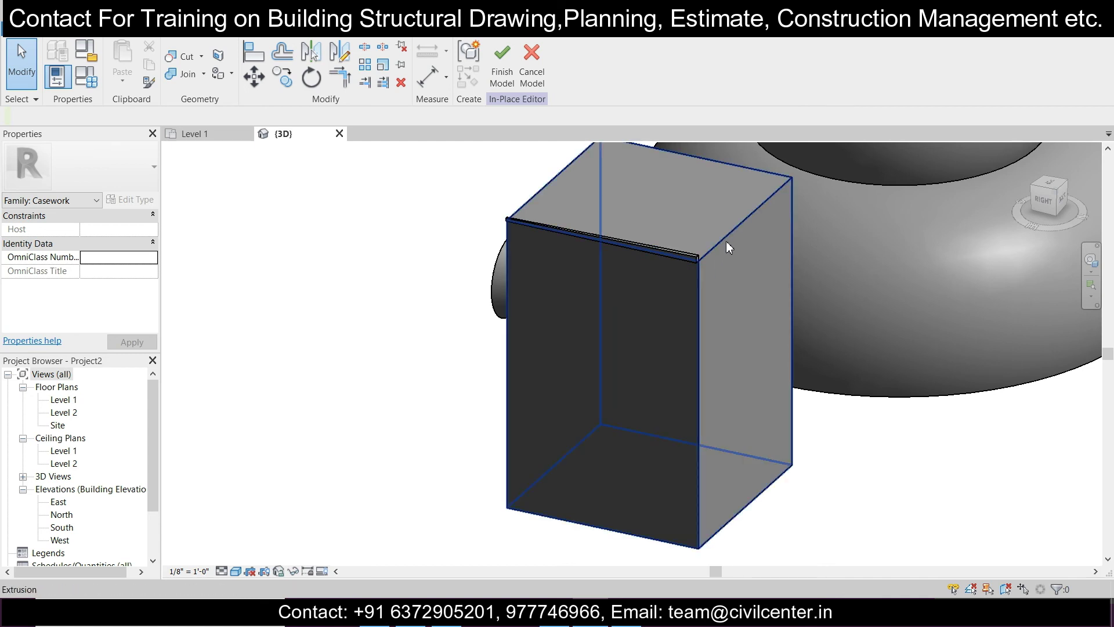
- Start a void extrusion, set its work plane by picking the box's right face below the swept blend, and check the plane's display
{"action": "left_click", "coordinate": [64, 35]}
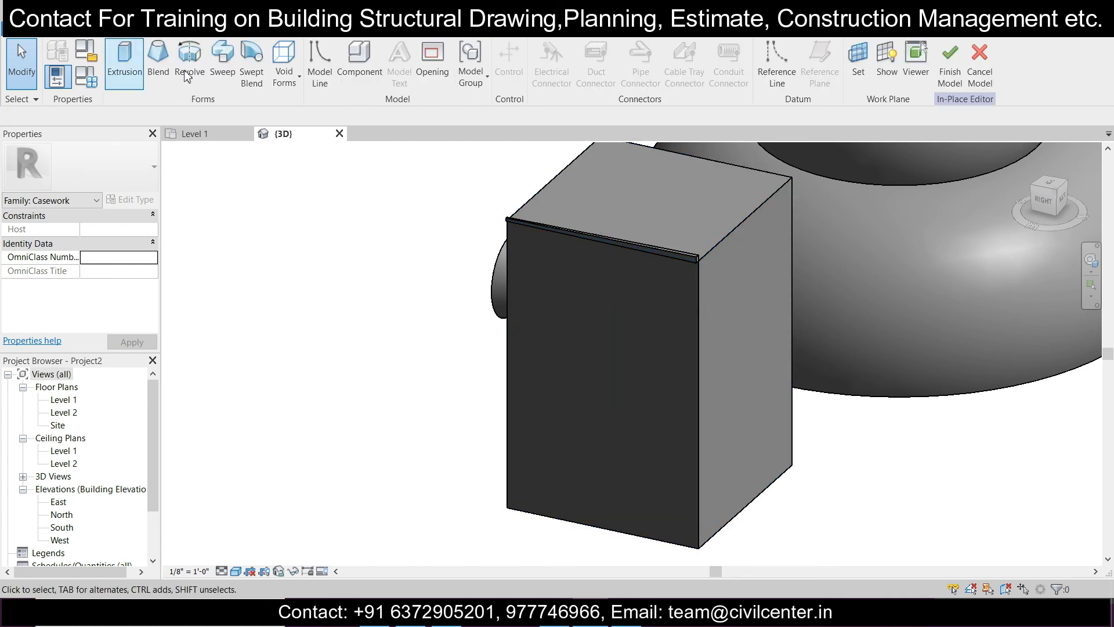
{"action": "left_click", "coordinate": [284, 74]}
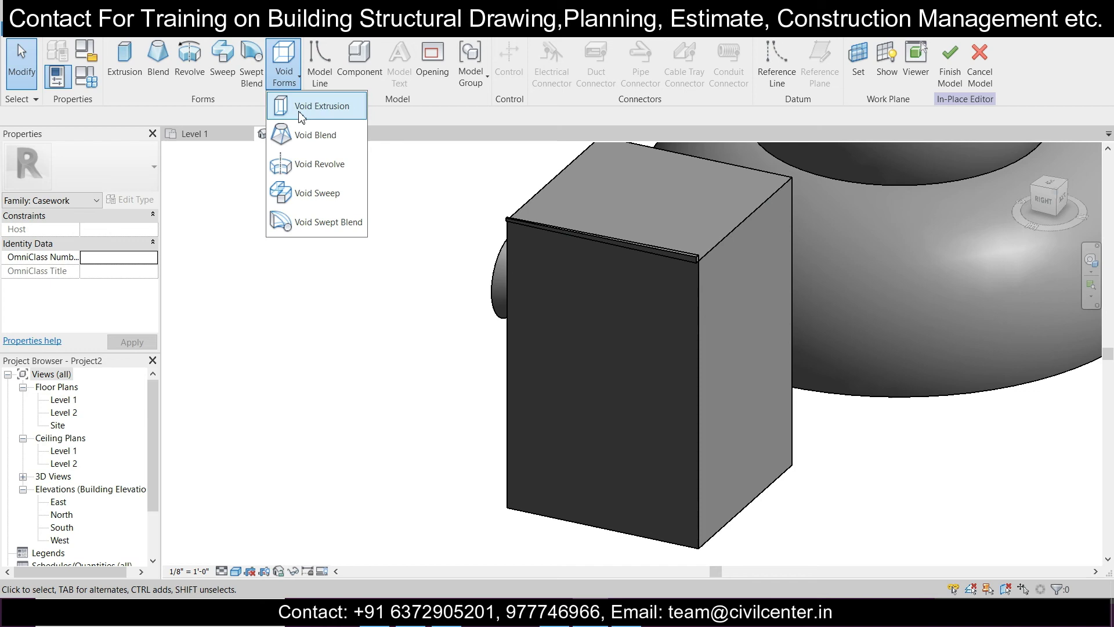
{"action": "left_click", "coordinate": [342, 105]}
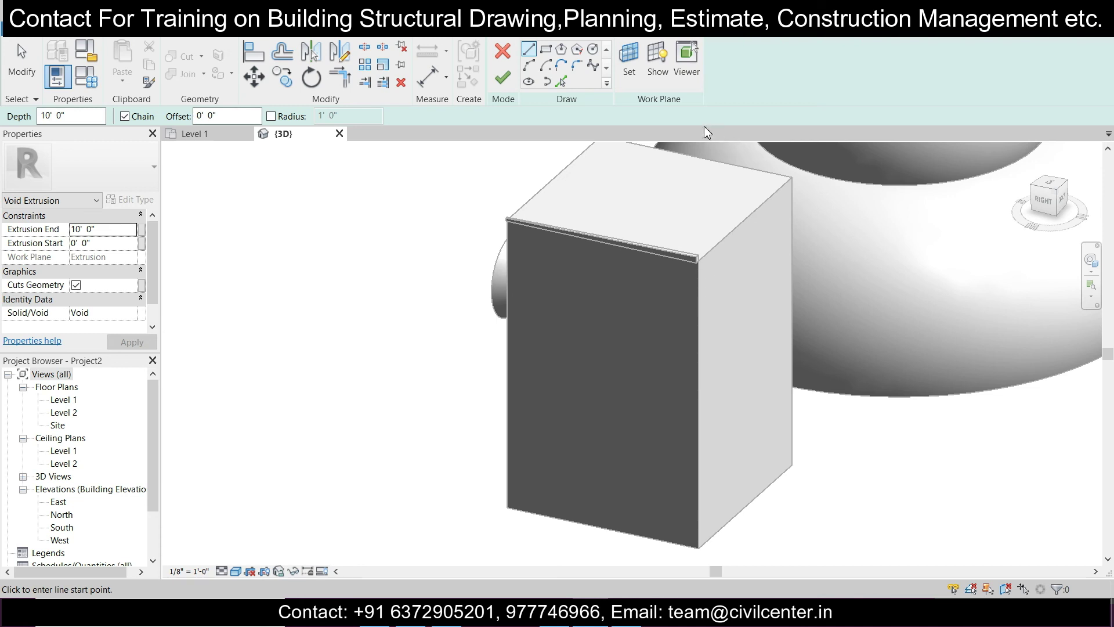
{"action": "left_click", "coordinate": [629, 61]}
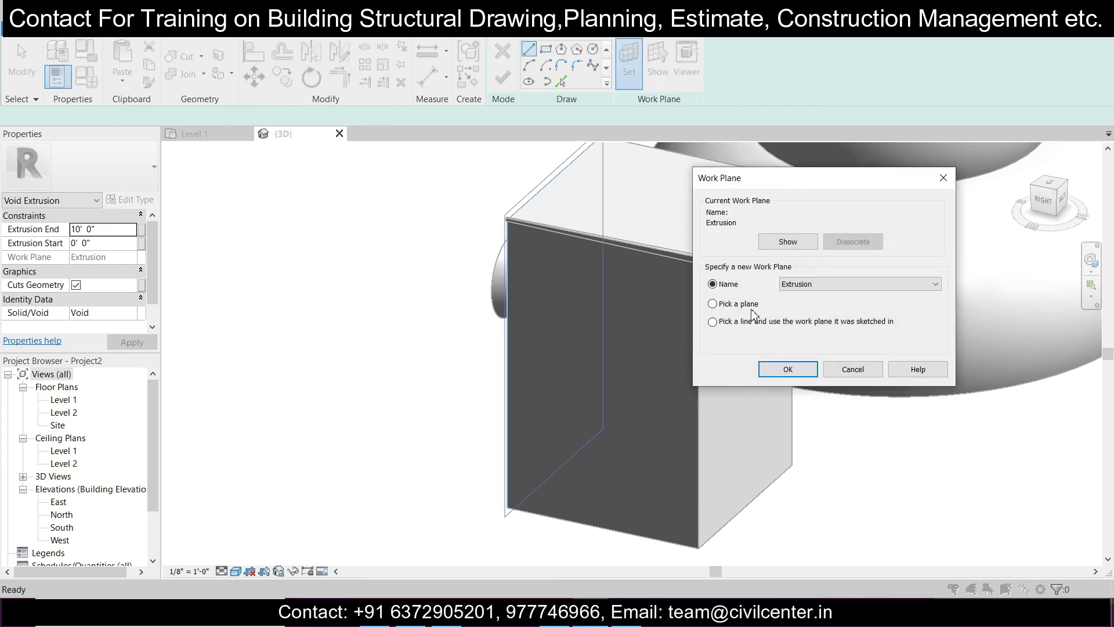
{"action": "left_click", "coordinate": [779, 374]}
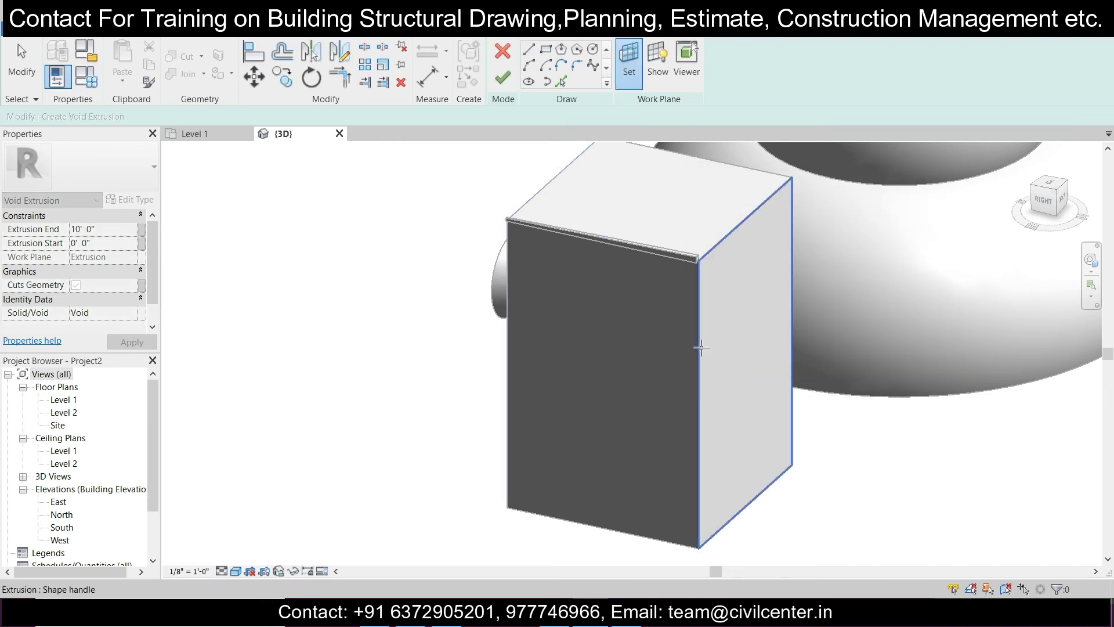
{"action": "left_click", "coordinate": [697, 345]}
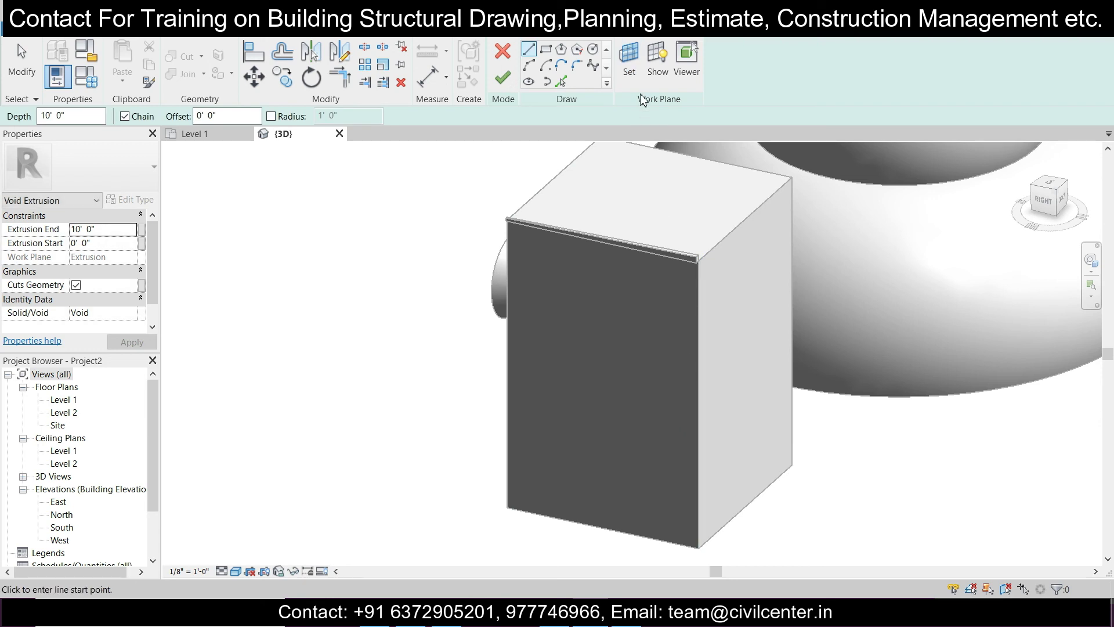
{"action": "left_click", "coordinate": [656, 64]}
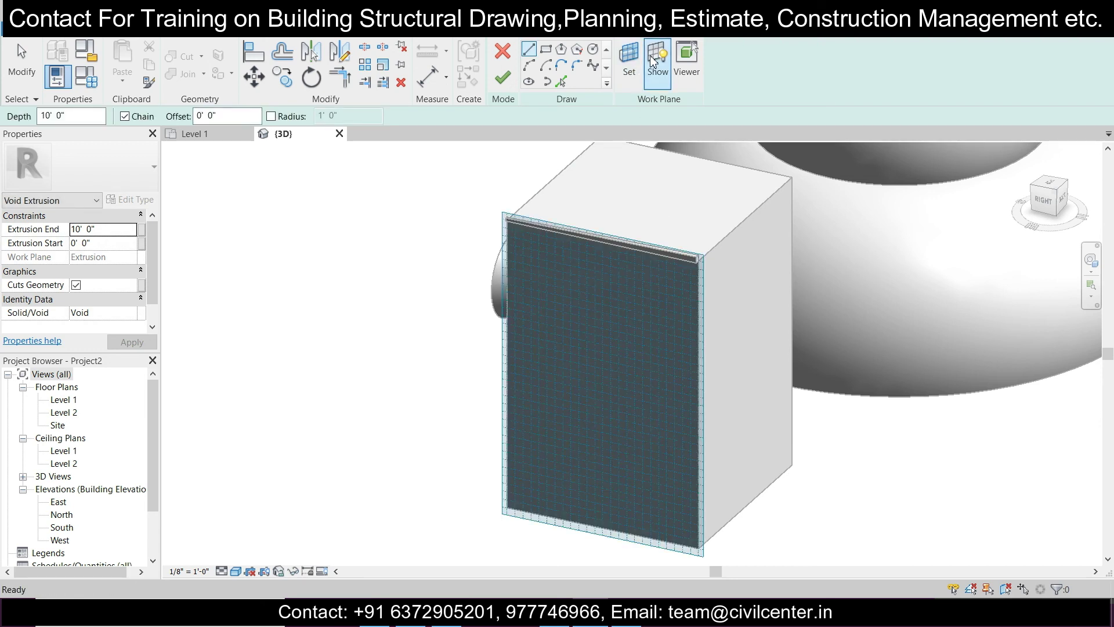
{"action": "left_click", "coordinate": [654, 61]}
- Sketch a circle with a 1' radius on the box's right face, above its middle, as the void extrusion profile
{"action": "middle_click_drag", "start_coordinate": [756, 339], "coordinate": [835, 262], "text": "shift"}
{"action": "scroll", "coordinate": [734, 244], "scroll_direction": "up", "scroll_amount": 5}
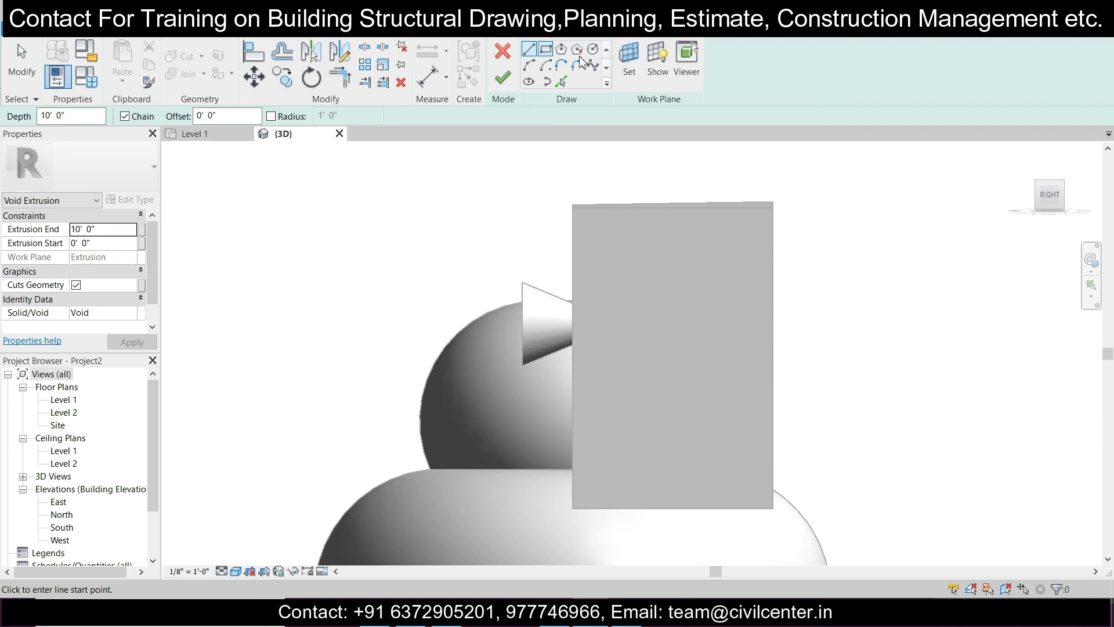
{"action": "left_click", "coordinate": [592, 52]}
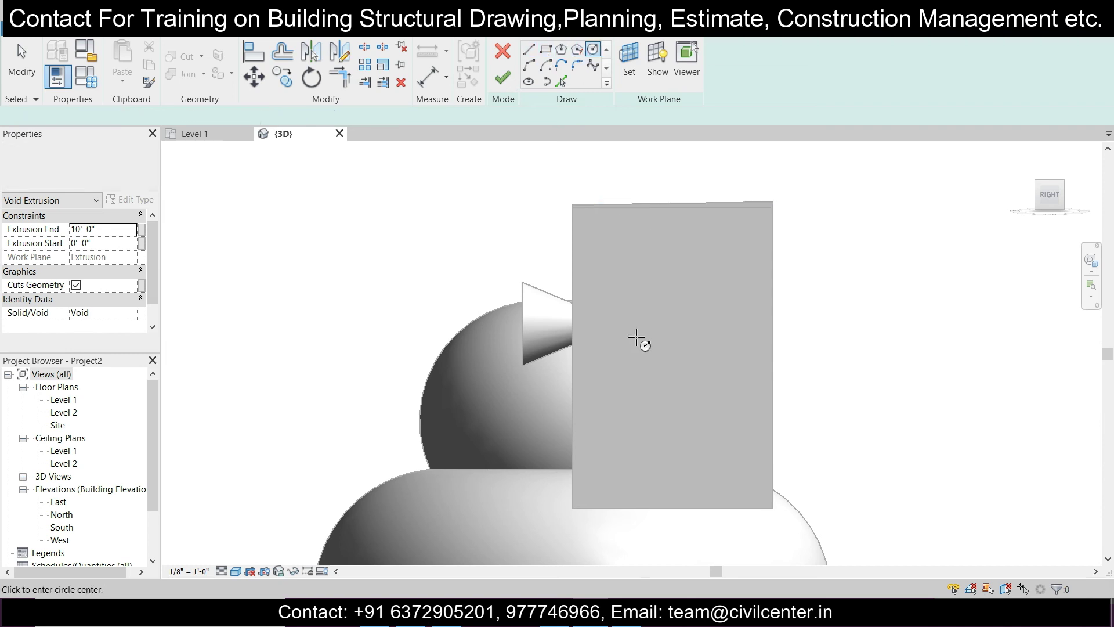
{"action": "left_click", "coordinate": [666, 328]}
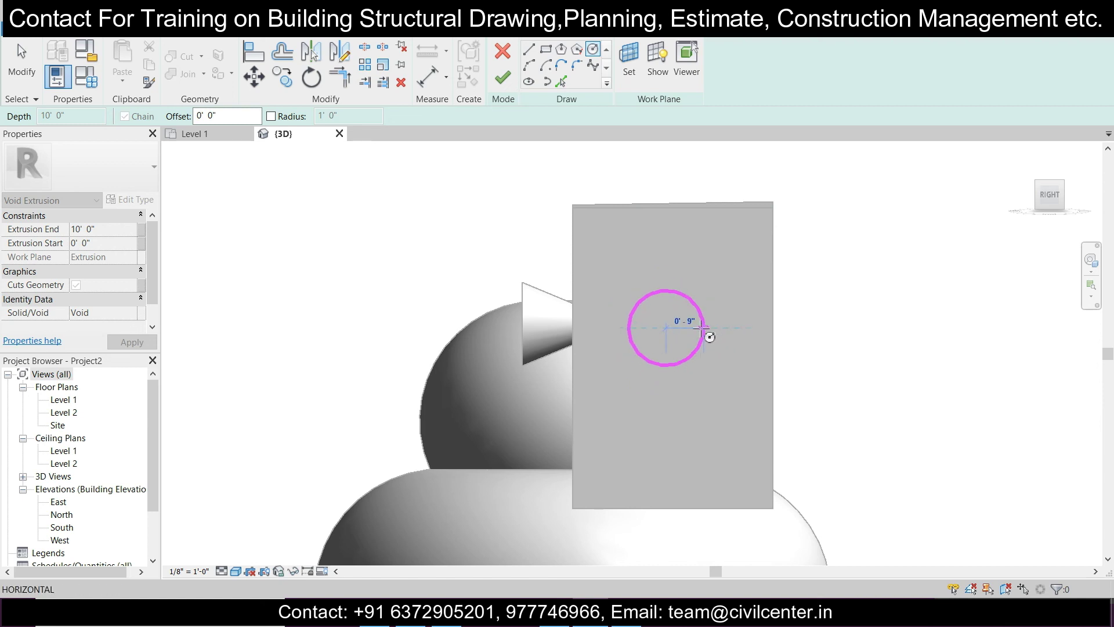
{"action": "type", "text": "1"}
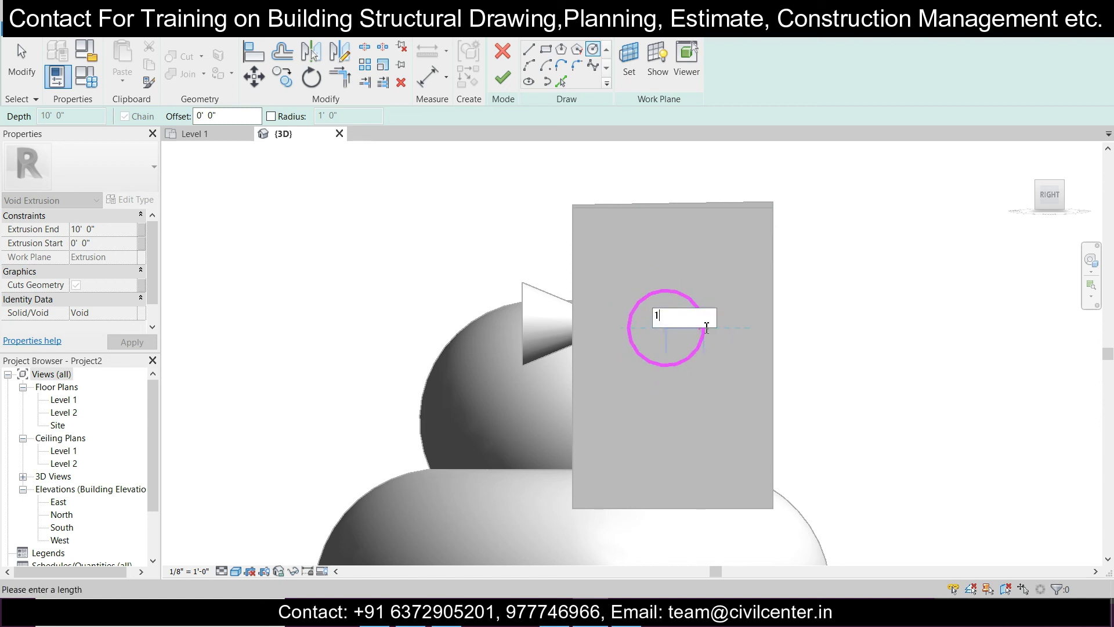
{"action": "key", "text": "Return"}
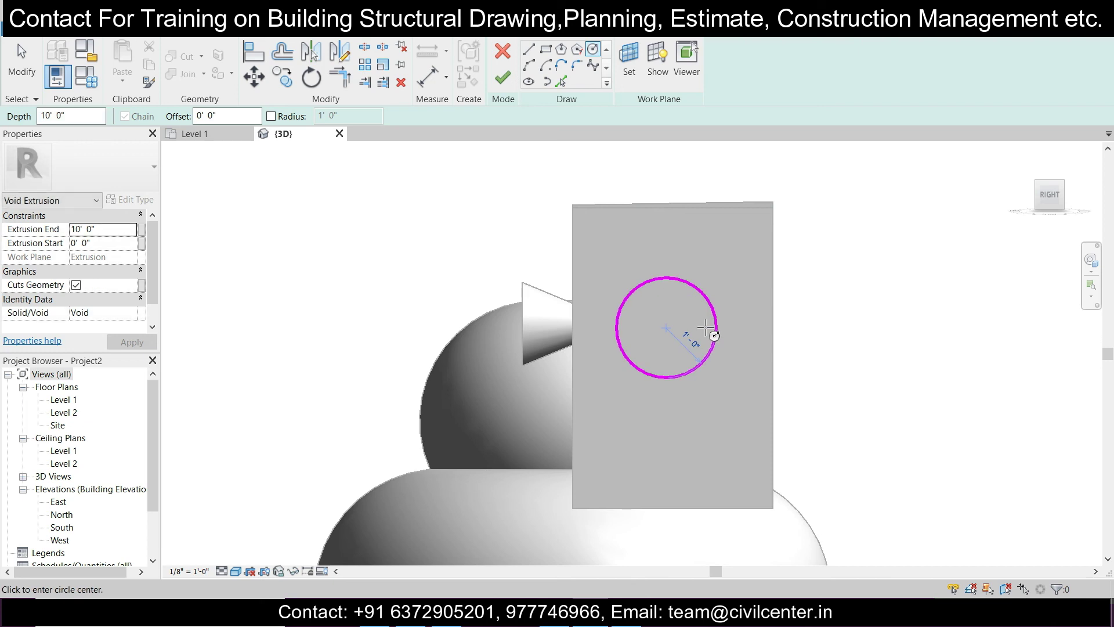
- Set the void's extrusion end to 4' and finish the void extrusion so it cuts through the box
{"action": "left_click", "coordinate": [97, 231]}
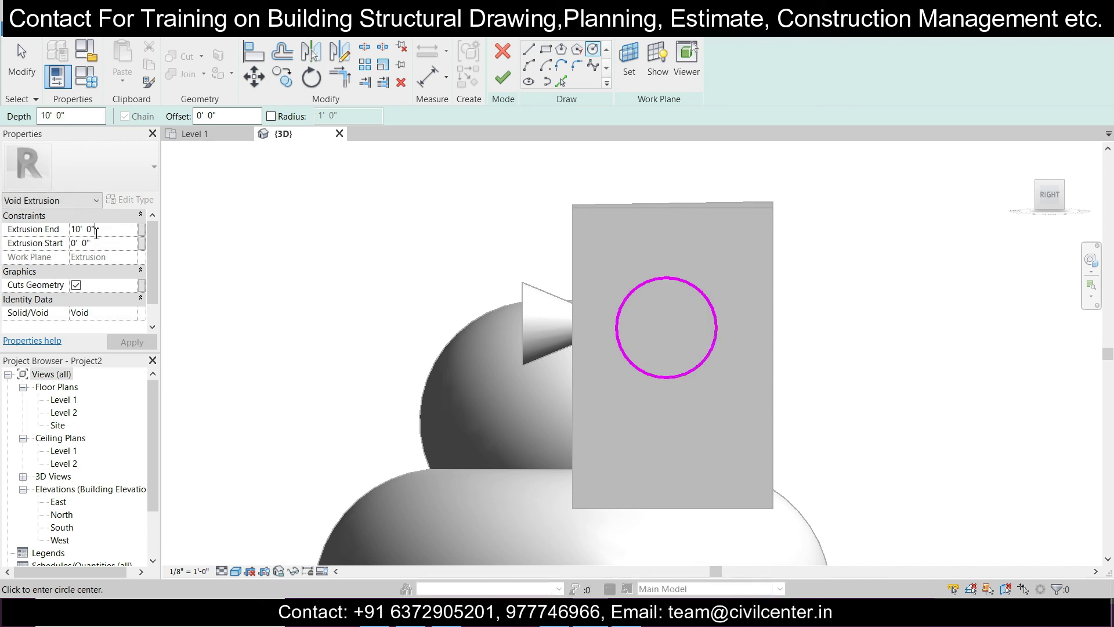
{"action": "left_click", "coordinate": [96, 230]}
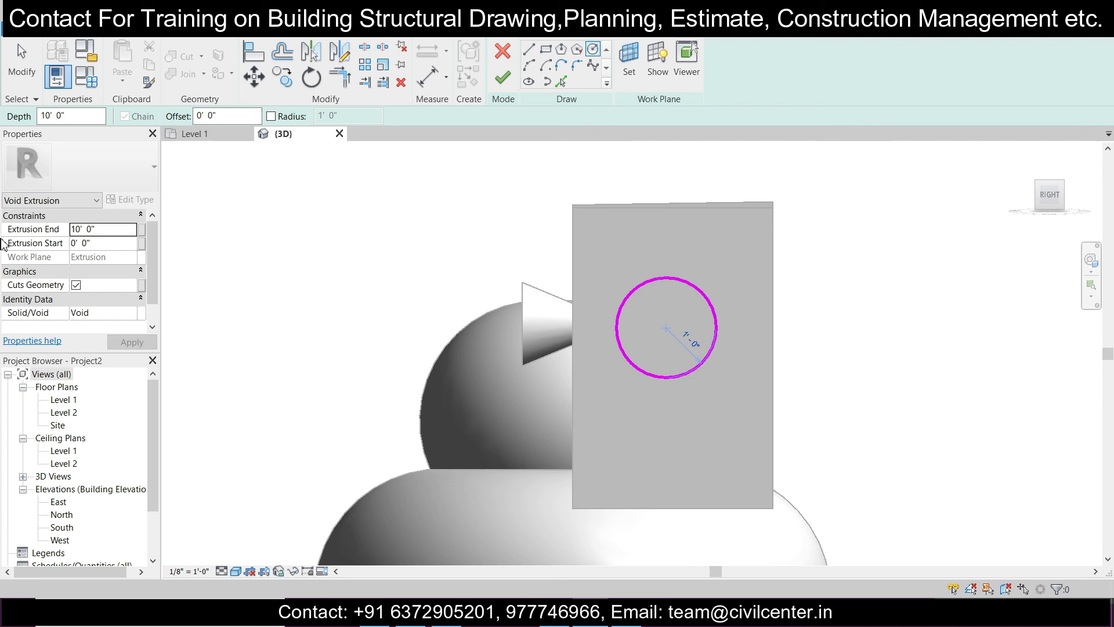
{"action": "left_click", "coordinate": [112, 232]}
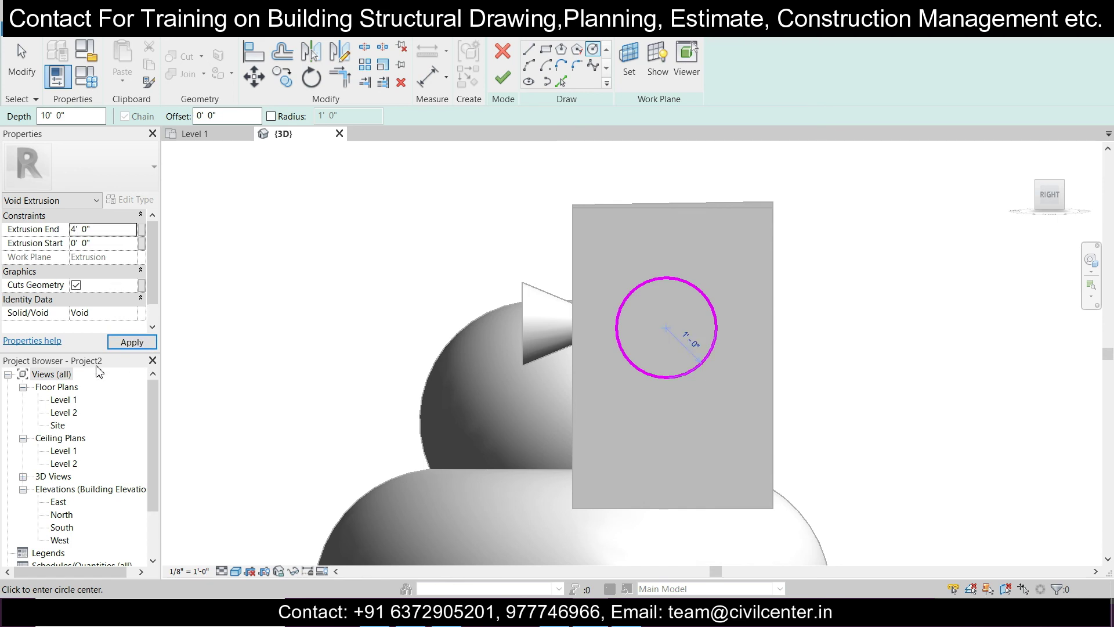
{"action": "left_click", "coordinate": [132, 342]}
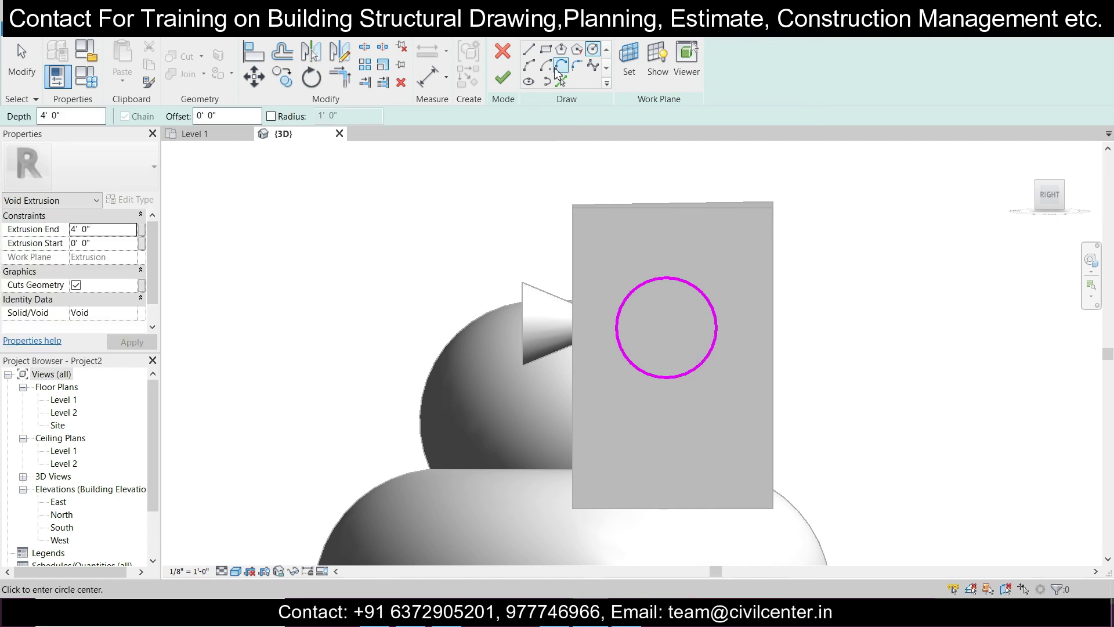
{"action": "left_click", "coordinate": [503, 77]}
- Deselect the void and examine the circular cut through the box and the other forms from several sides in 3D
{"action": "middle_click_drag", "start_coordinate": [764, 368], "coordinate": [724, 416], "text": "shift"}
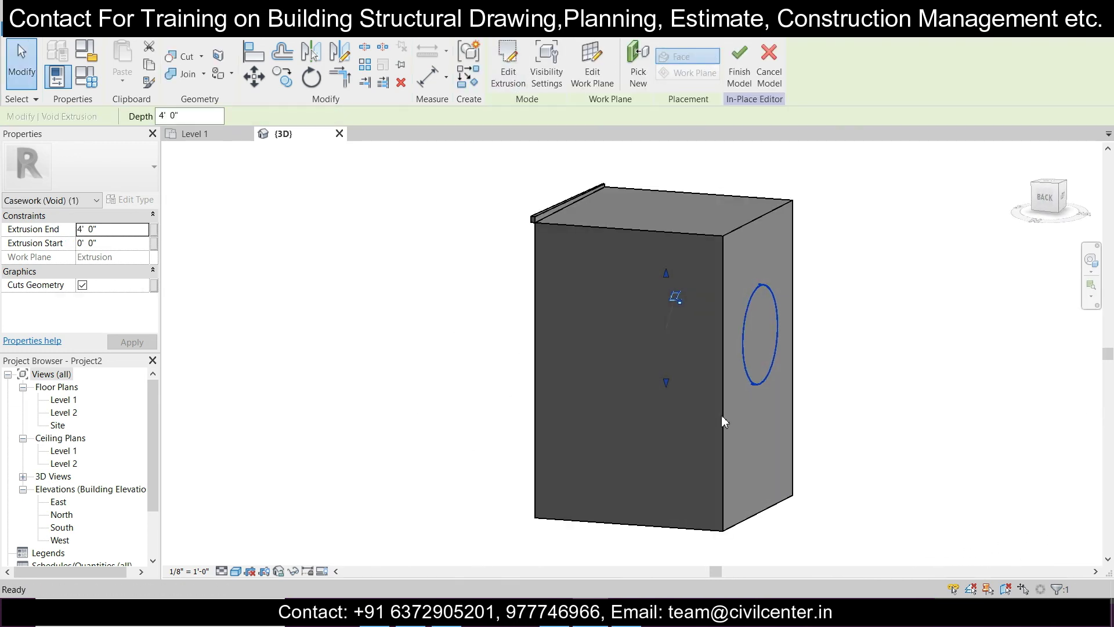
{"action": "left_click", "coordinate": [811, 356]}
{"action": "middle_click_drag", "start_coordinate": [857, 381], "coordinate": [844, 423], "text": "shift"}
{"action": "left_click", "coordinate": [51, 39]}
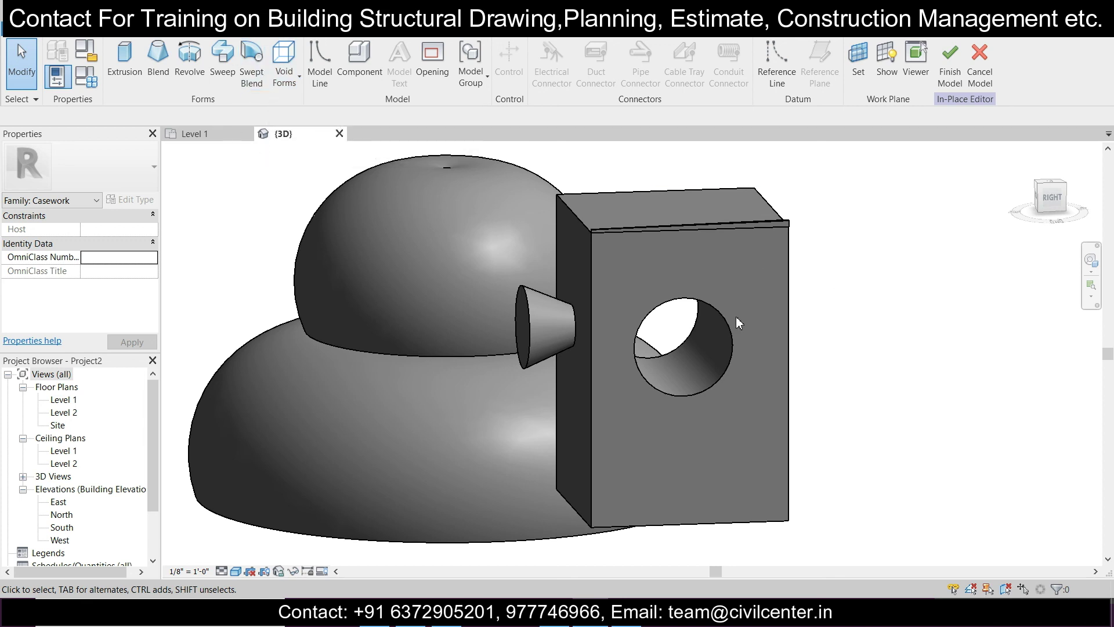
{"action": "scroll", "coordinate": [738, 322], "scroll_direction": "down", "scroll_amount": 1}
{"action": "middle_click_drag", "start_coordinate": [746, 323], "coordinate": [685, 337], "text": "shift"}
{"action": "scroll", "coordinate": [644, 318], "scroll_direction": "down", "scroll_amount": 1}
{"action": "scroll", "coordinate": [644, 318], "scroll_direction": "up", "scroll_amount": 1}
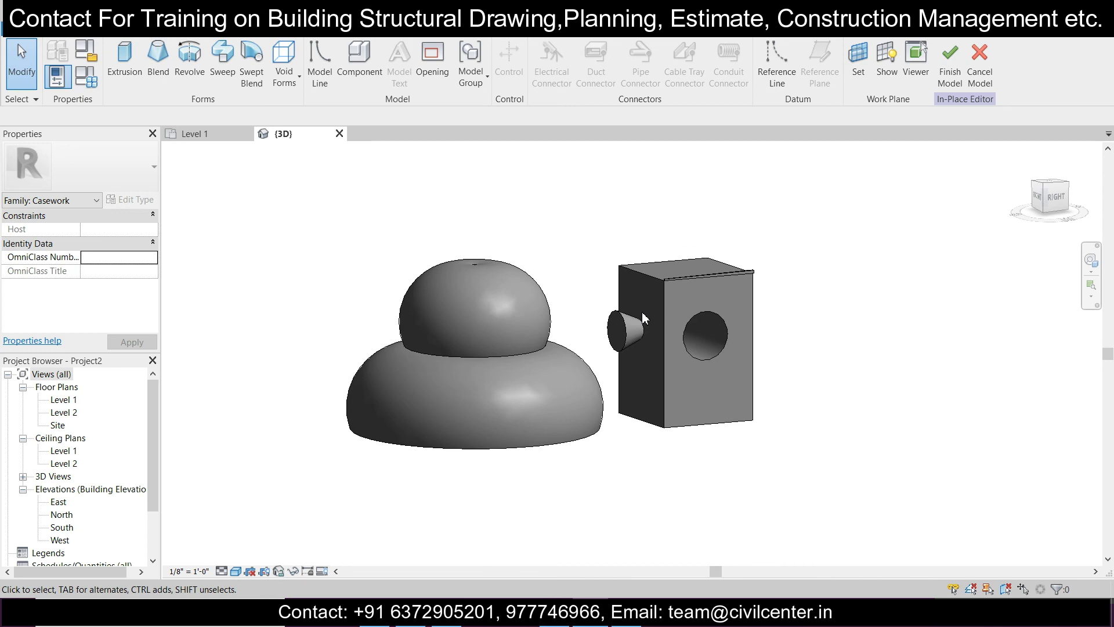